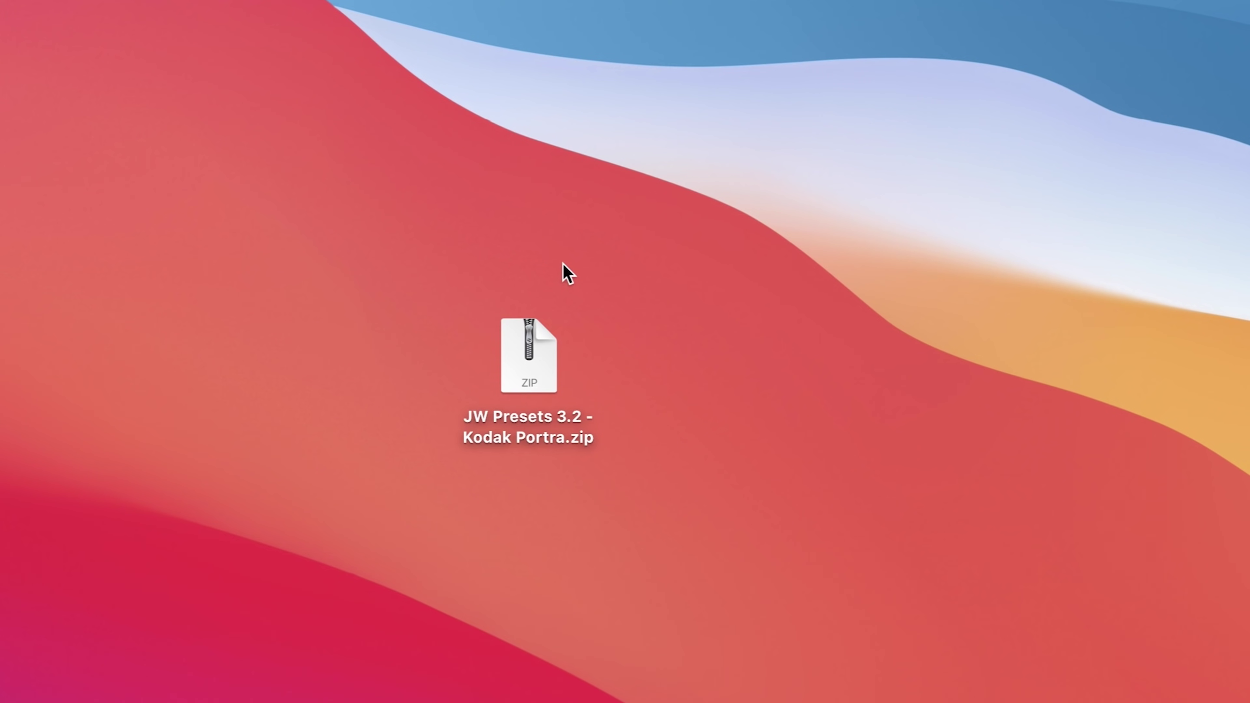
# Step: Unzip the Kodak Portra download and look through the JW Presets 3.2 - Kodak Portra presets folder
pyautogui.doubleClick(531, 375)
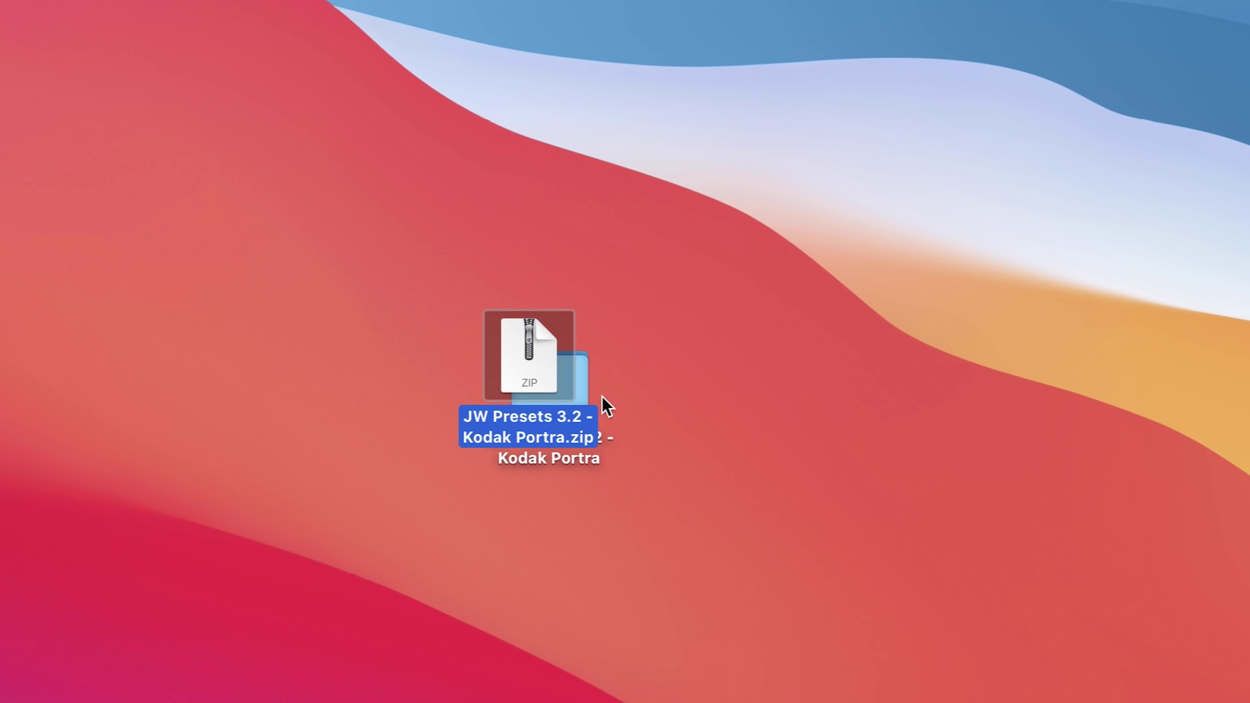
pyautogui.moveTo(520, 344); pyautogui.dragTo(383, 340)
pyautogui.doubleClick(578, 377)
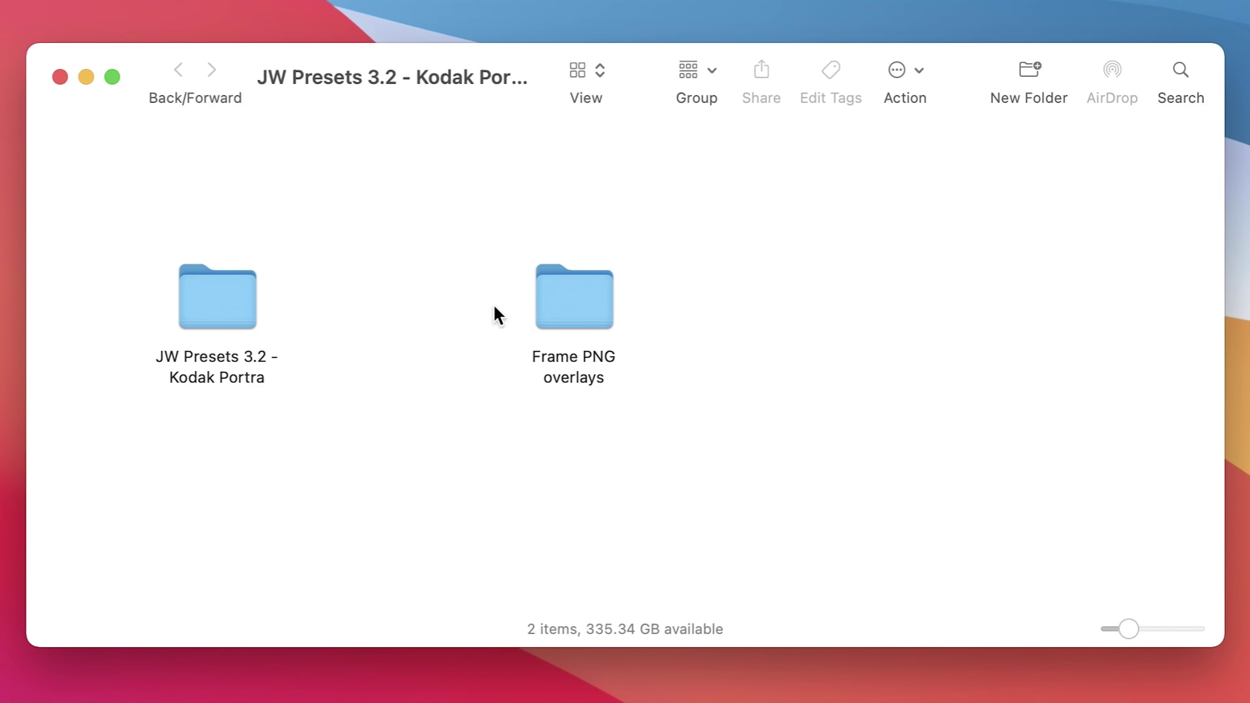
pyautogui.doubleClick(235, 313)
pyautogui.scroll(-10, 391, 343)
pyautogui.click(173, 64)
# Step: Preview the Frame PNG overlays in Quick Look, starting with Portra 400 Frame 2.png
pyautogui.doubleClick(600, 318)
pyautogui.click(558, 329)
pyautogui.press('space')
pyautogui.press('Right')
pyautogui.press('Right')
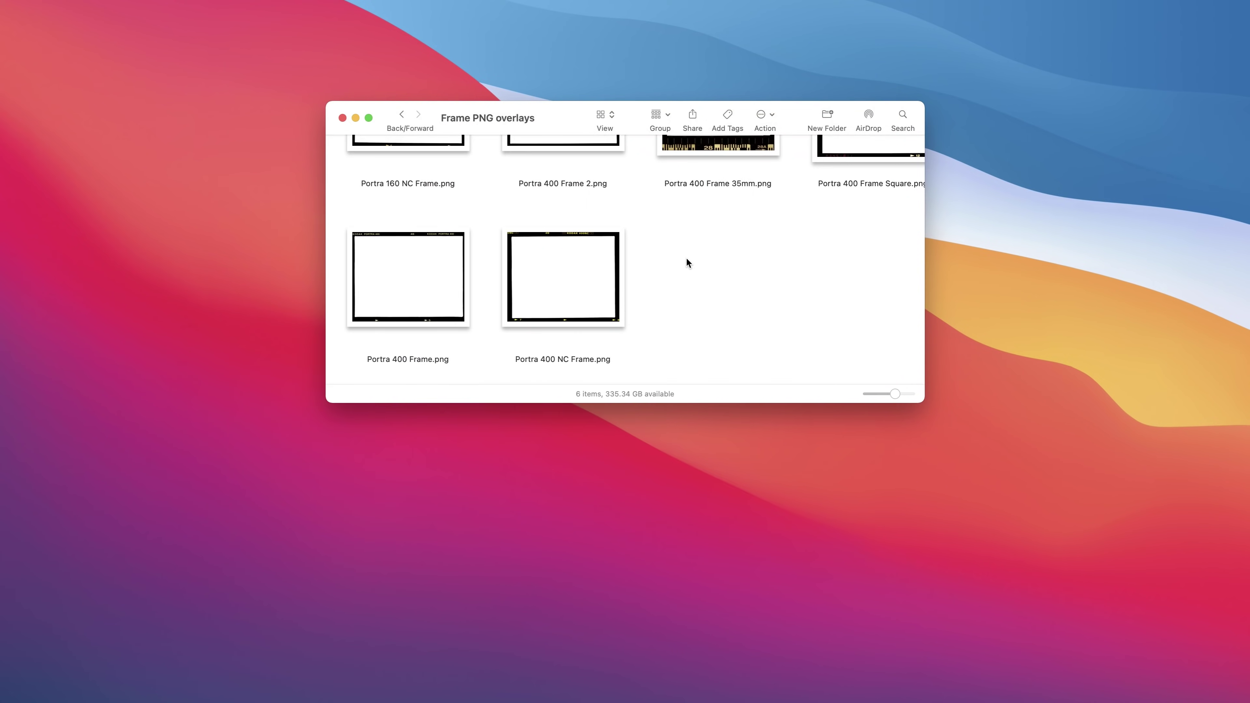
pyautogui.scroll(2, 688, 263)
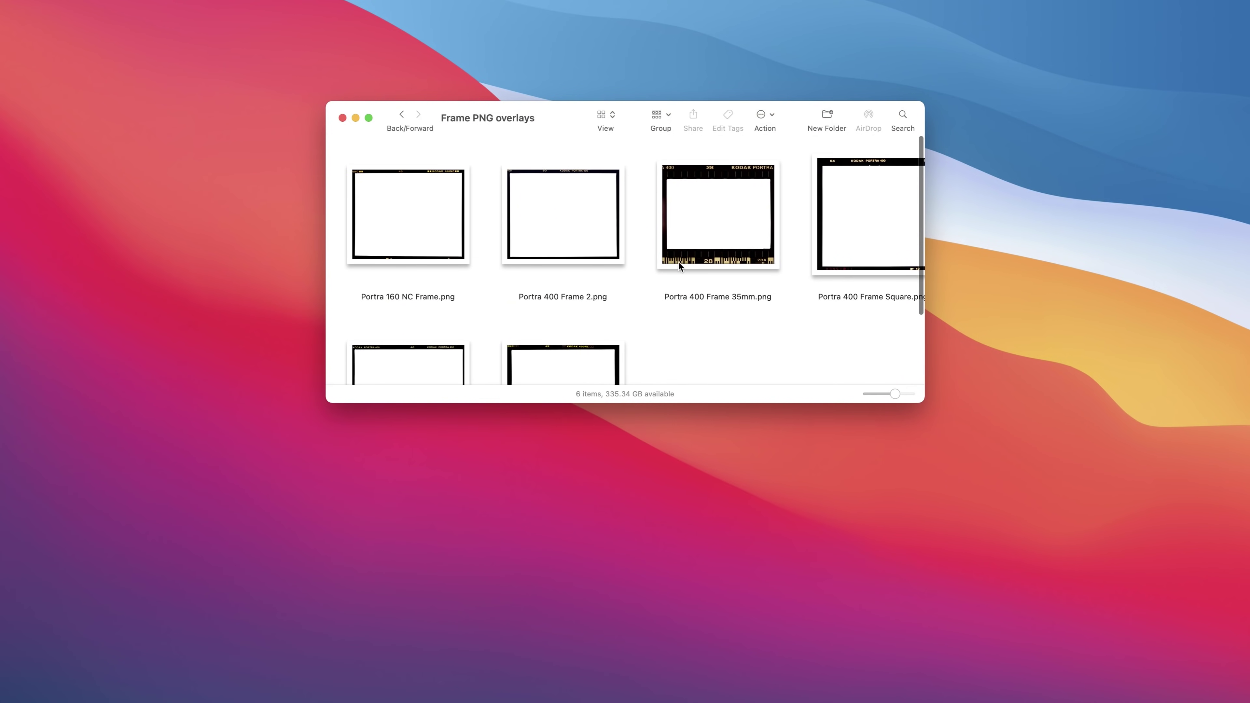
pyautogui.click(402, 115)
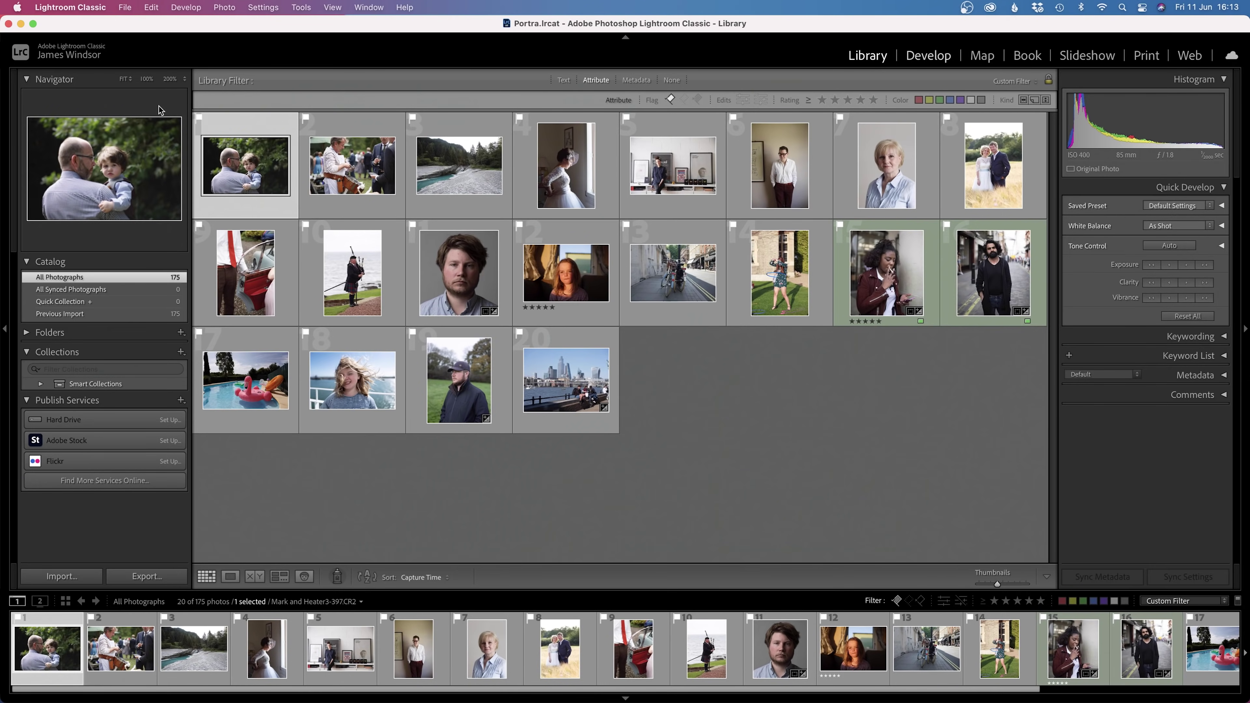
# Step: Enter the Develop module and choose Import Presets from the Presets panel's + menu
pyautogui.press('d')
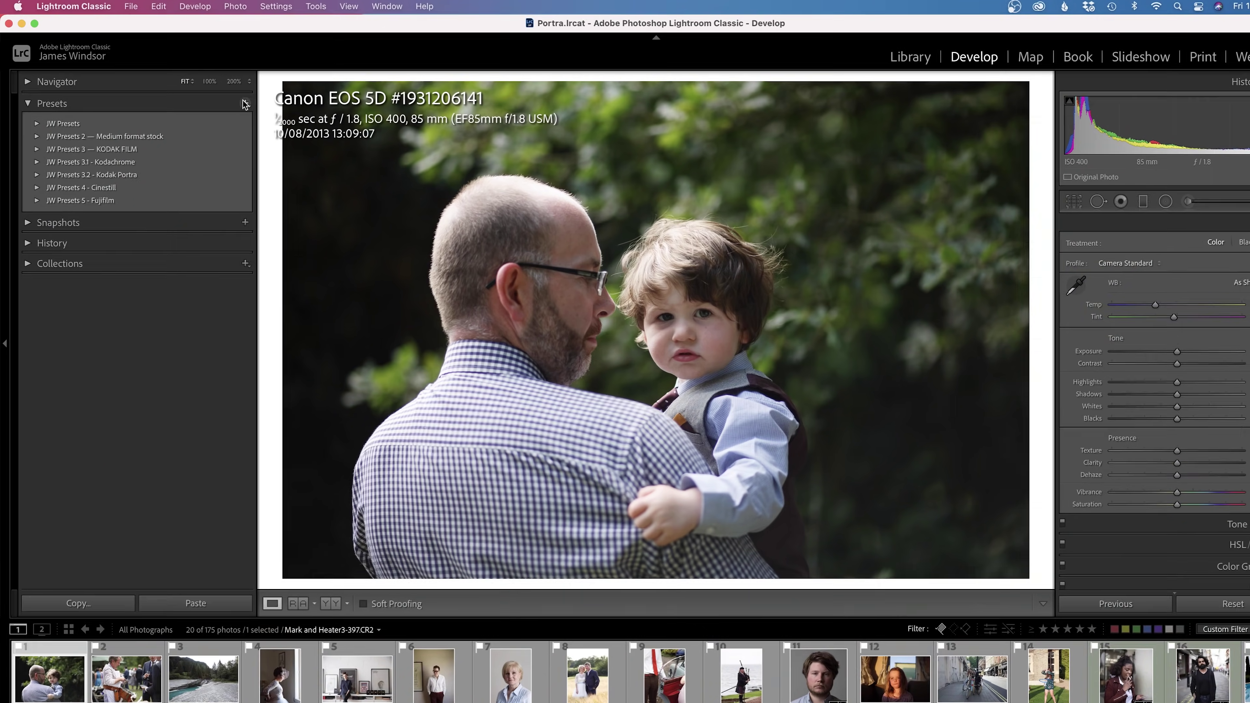
pyautogui.click(231, 99)
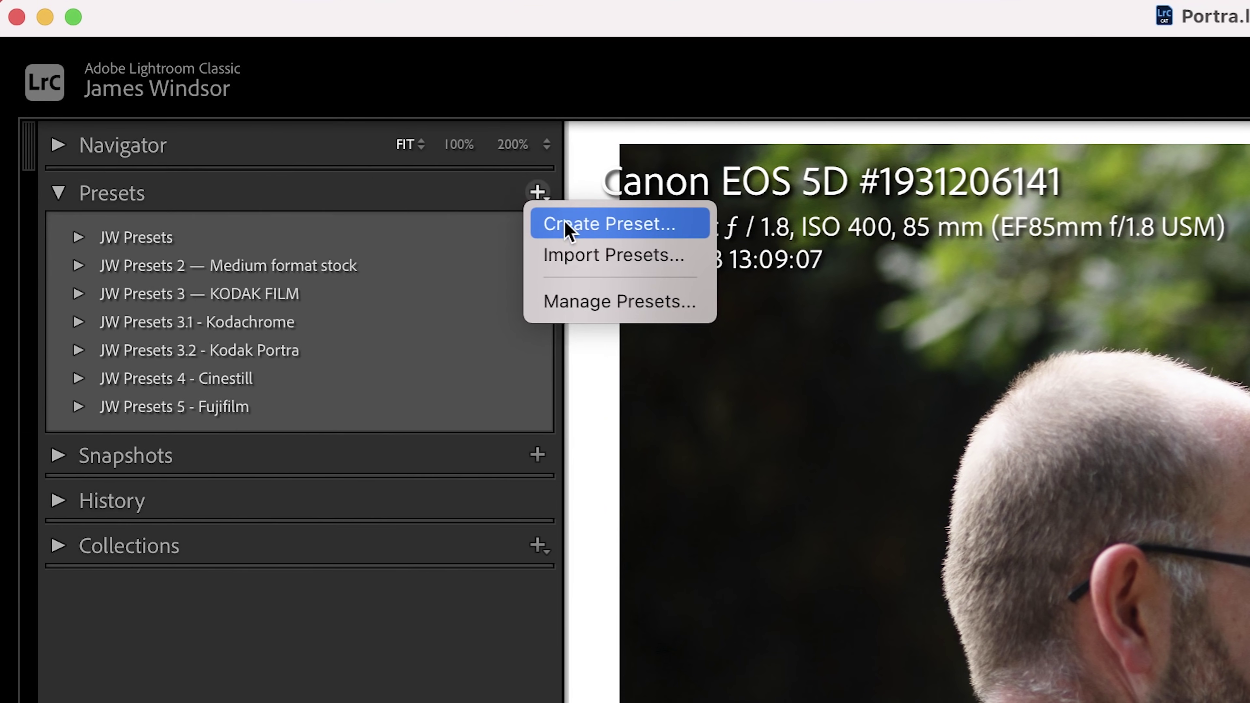
pyautogui.click(572, 254)
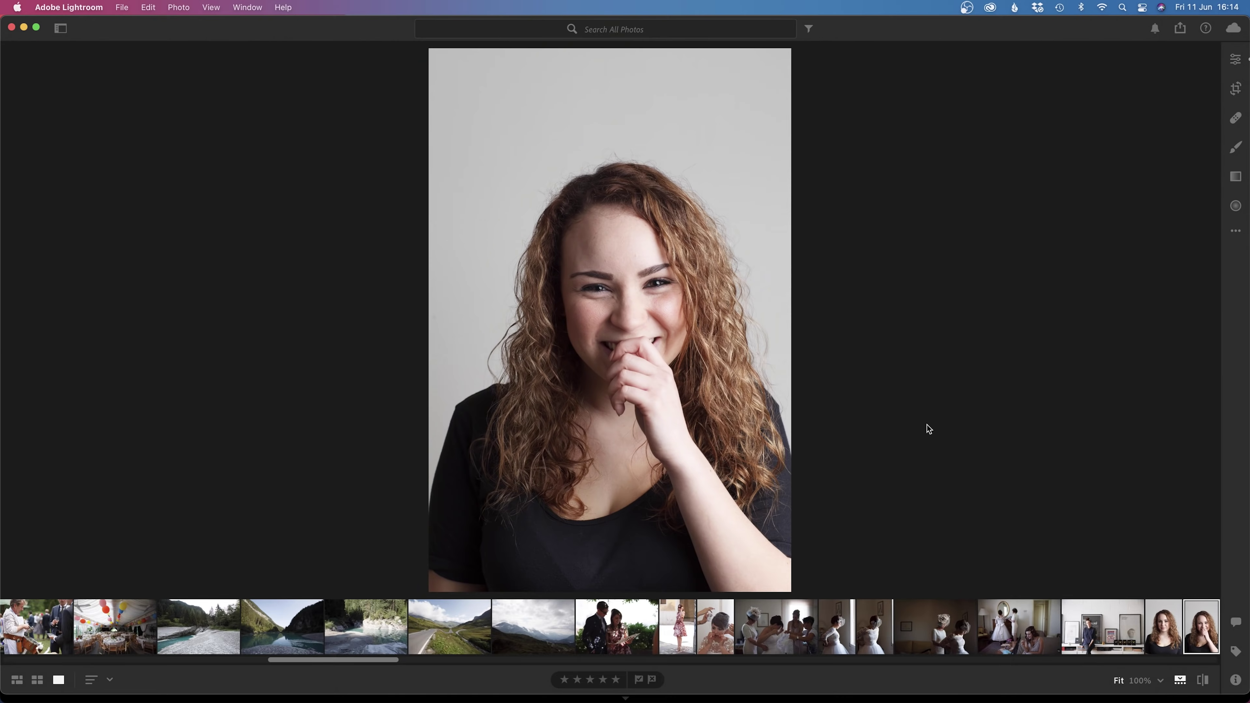
# Step: In Adobe Lightroom, open the Edit panel's Presets list and choose to import presets
pyautogui.click(124, 8)
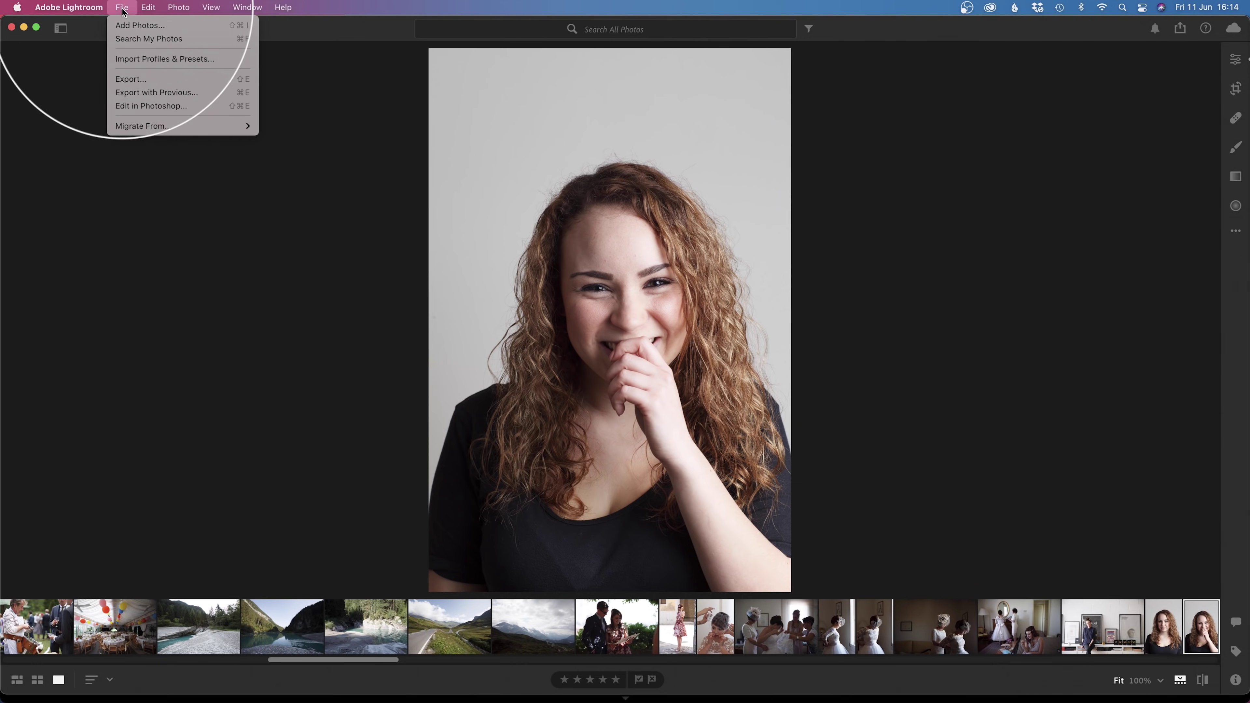
pyautogui.click(884, 99)
pyautogui.click(1223, 91)
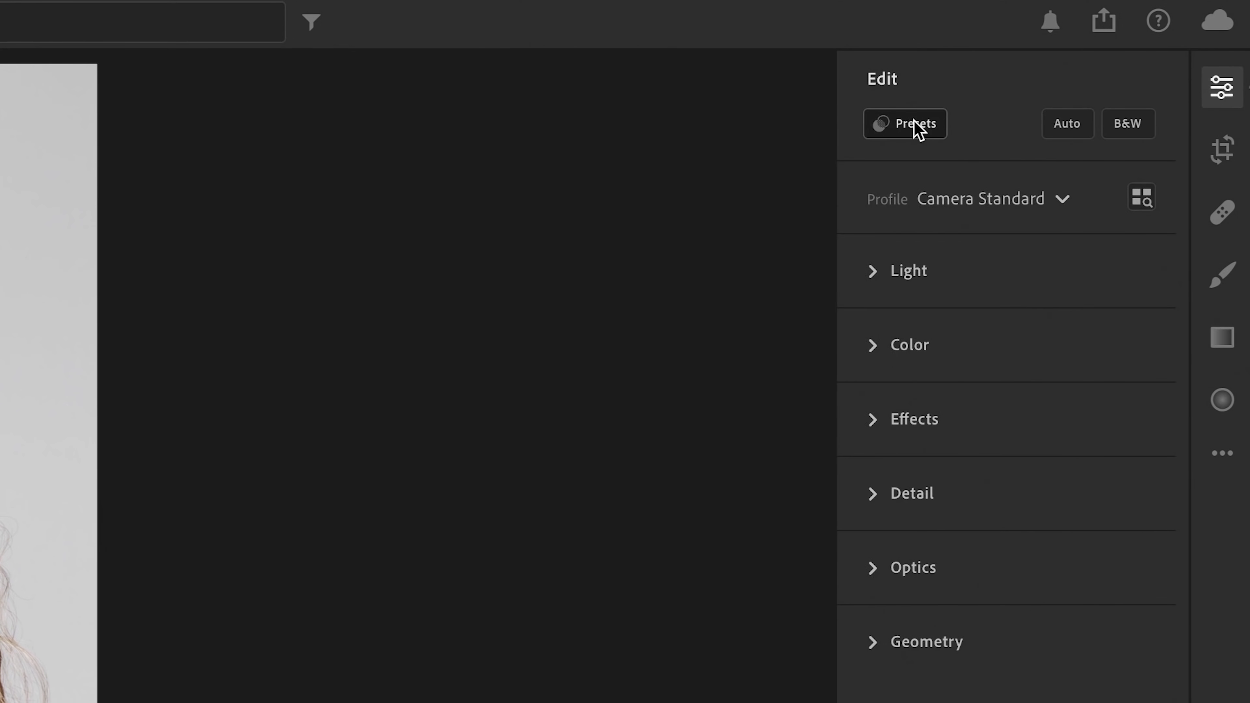
pyautogui.click(917, 127)
pyautogui.click(778, 85)
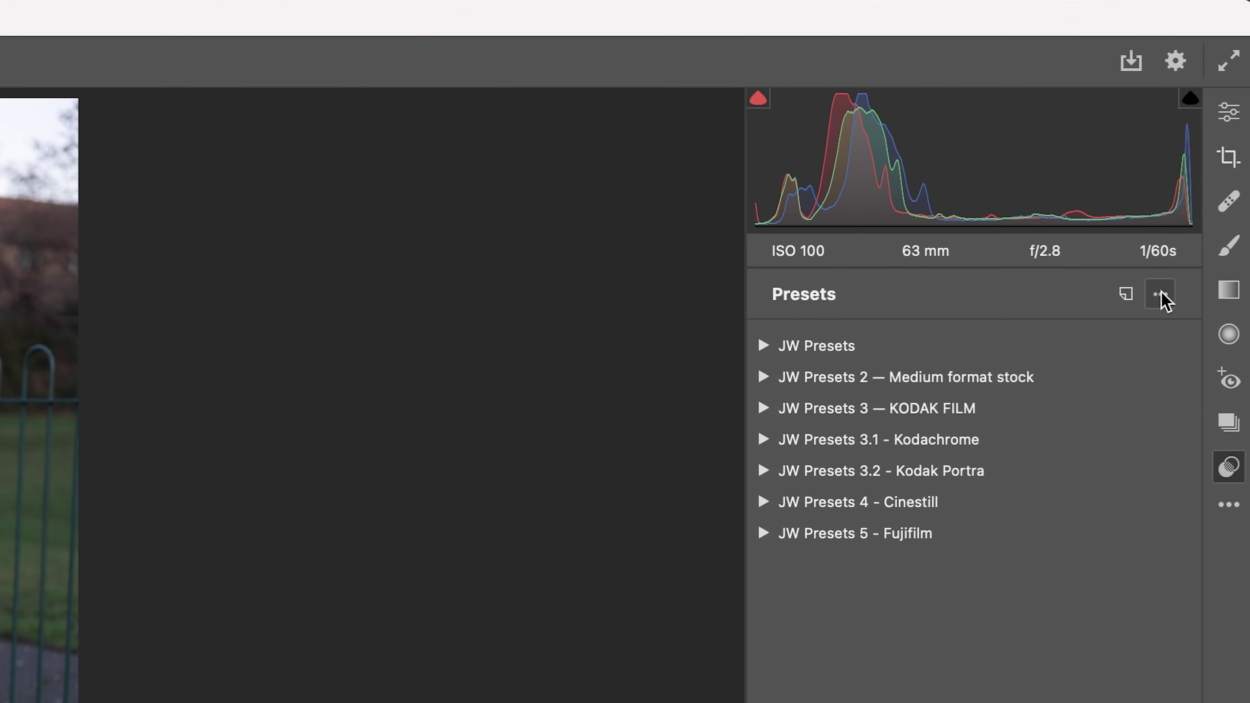
# Step: Choose Import Profiles & Presets from Camera Raw's Presets menu, then expand JW Presets 3.2 - Kodak Portra
pyautogui.click(1161, 295)
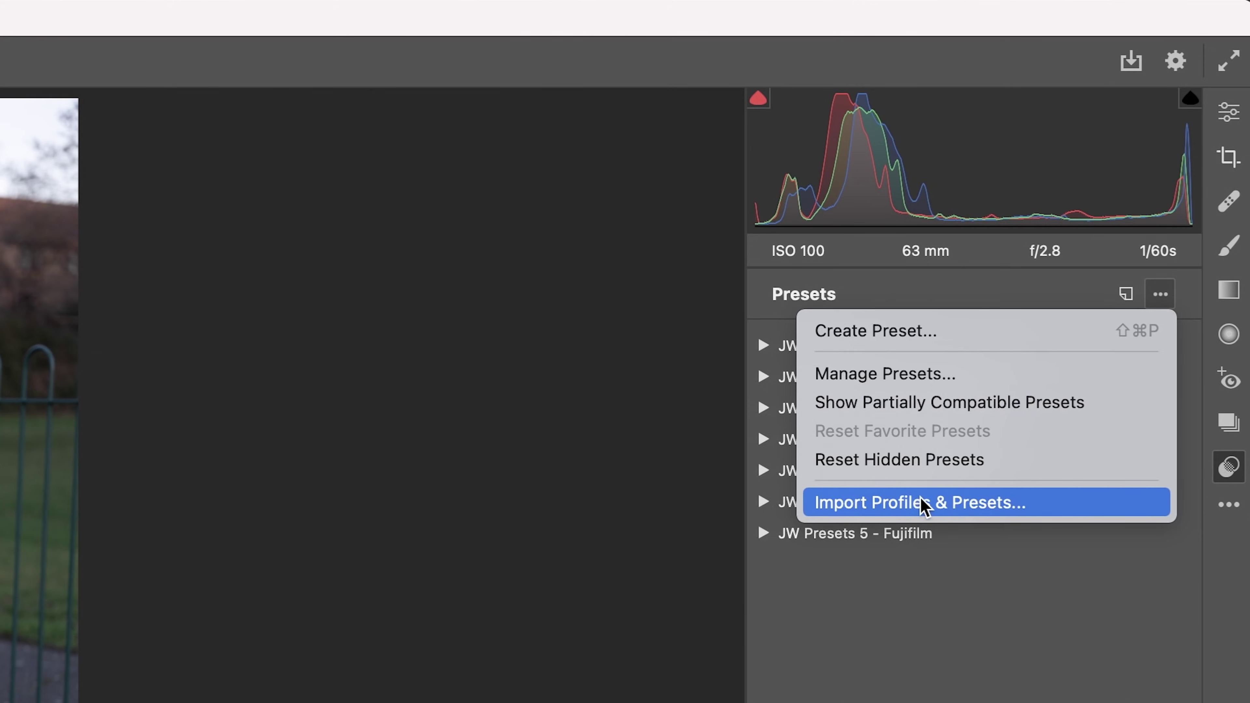
pyautogui.click(930, 503)
pyautogui.click(764, 472)
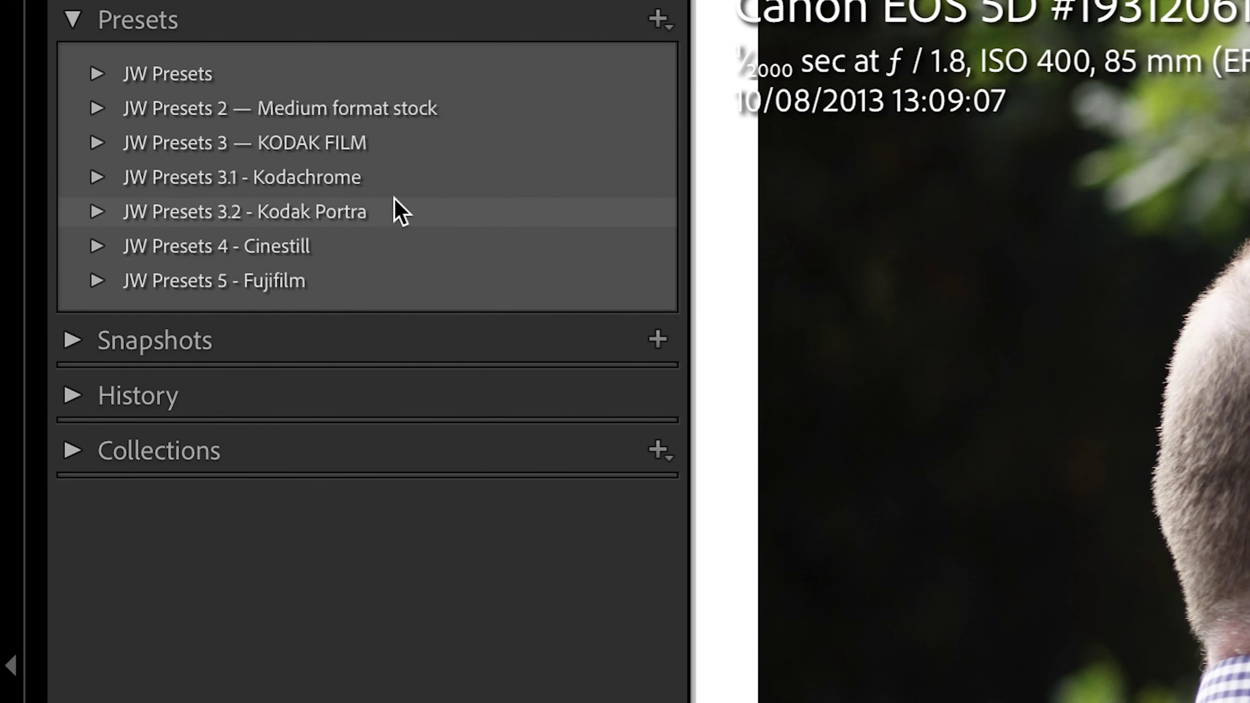
# Step: Expand JW Presets 3.2 - Kodak Portra and browse its Portra 160/400/800, Frame, Grain and Vignette presets
pyautogui.click(98, 213)
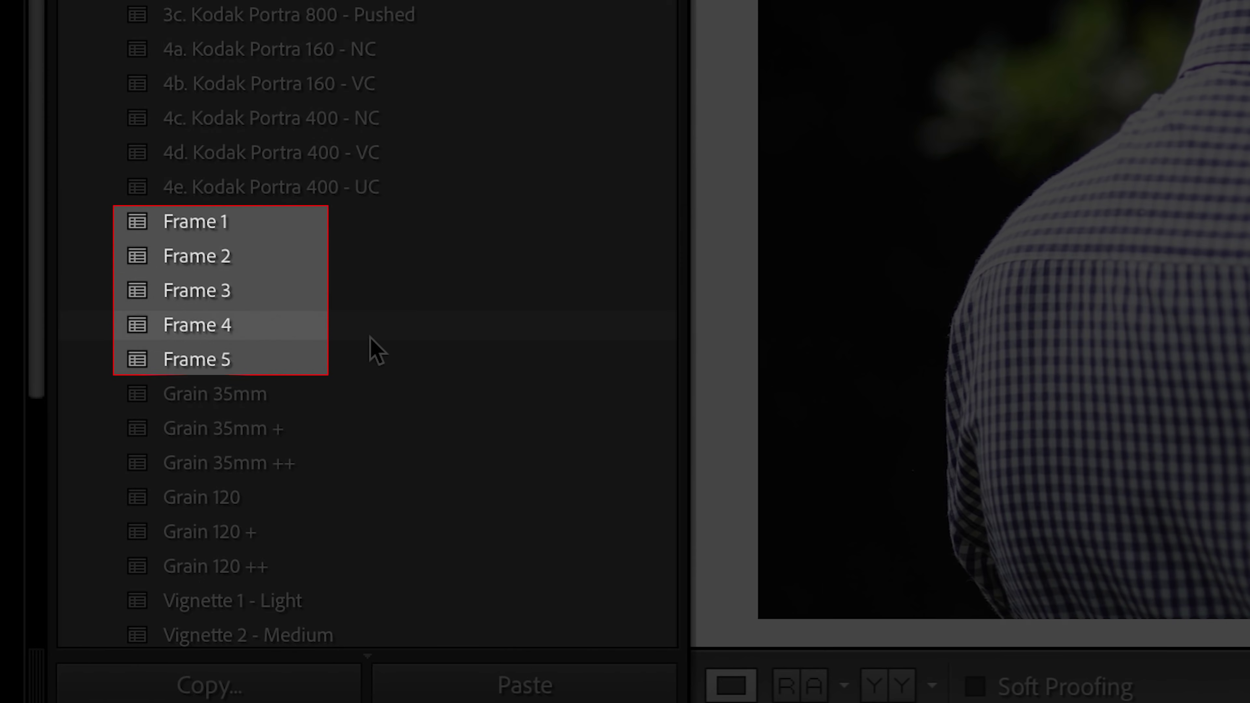
pyautogui.scroll(-2, 374, 355)
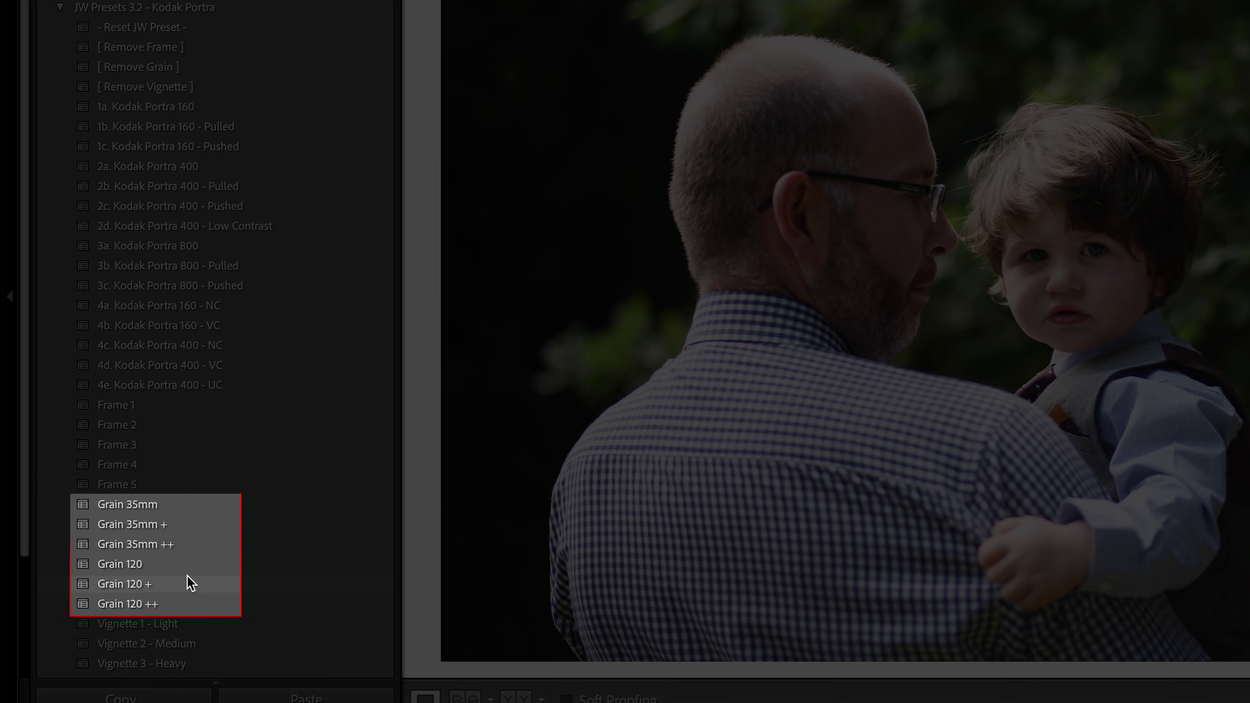
pyautogui.scroll(-2, 174, 601)
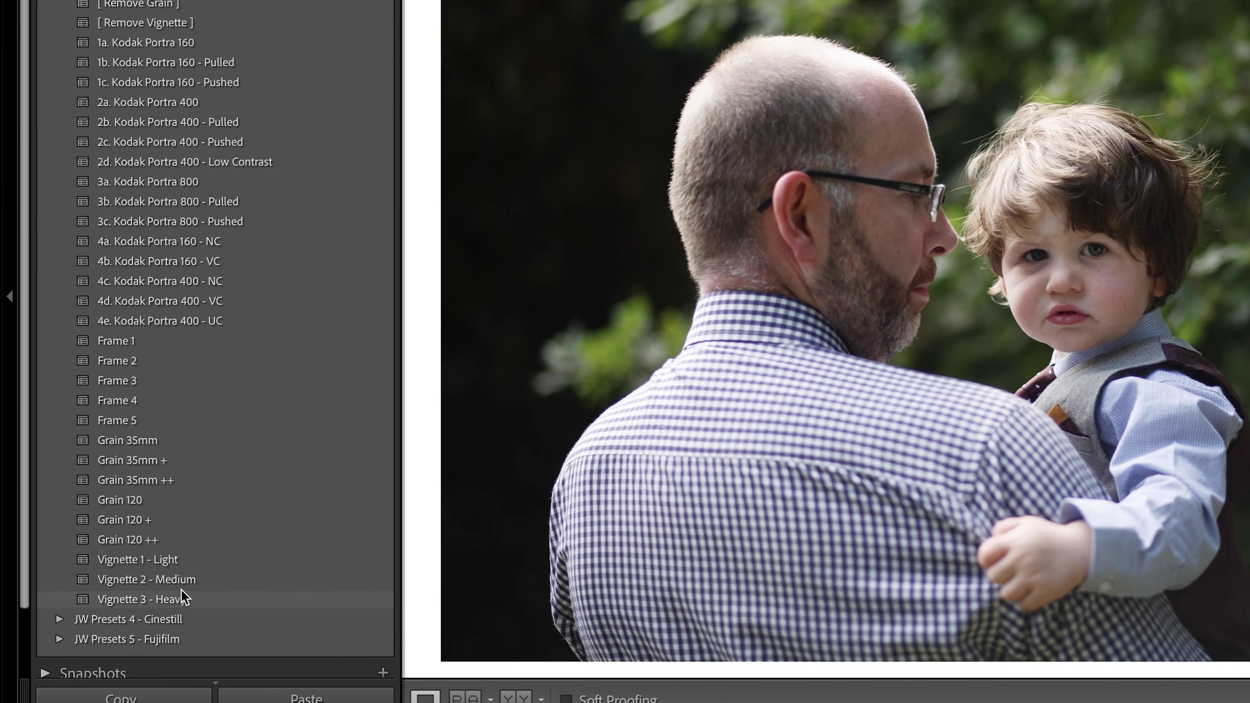
pyautogui.scroll(3, 201, 576)
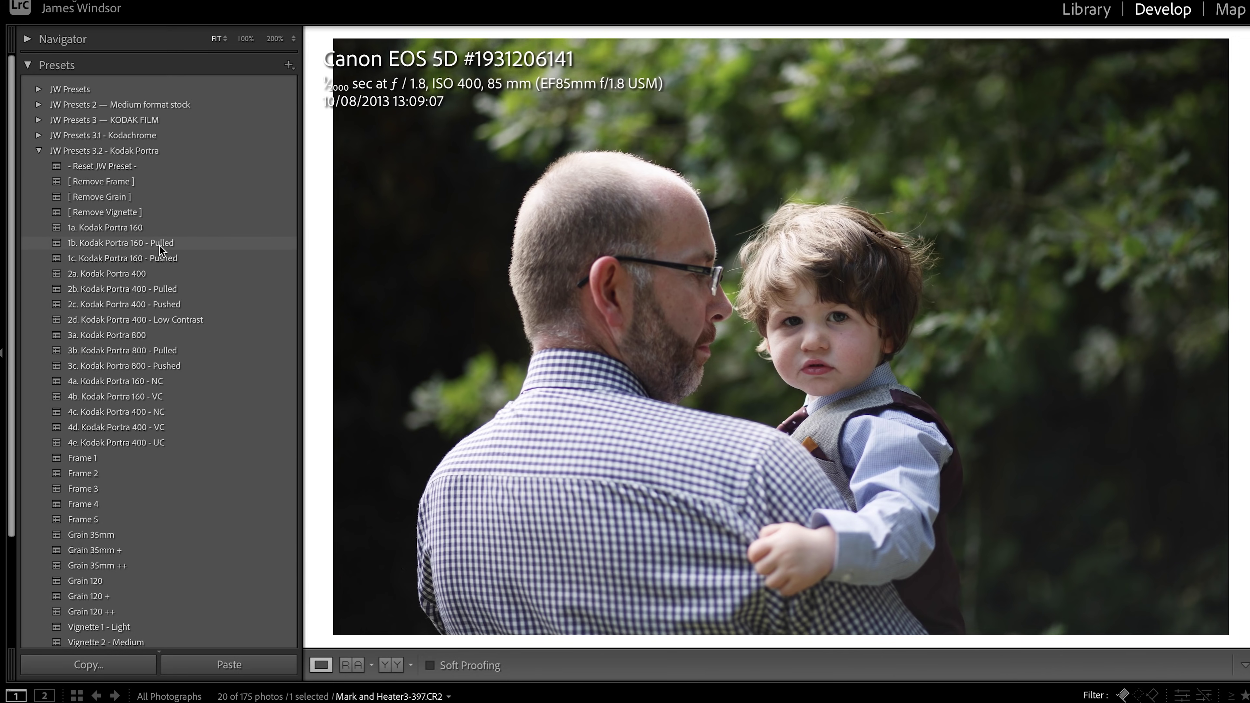
# Step: Apply 2a. Kodak Portra 400 to the child portrait, compare with the original, then apply it to the chef photo
pyautogui.click(139, 275)
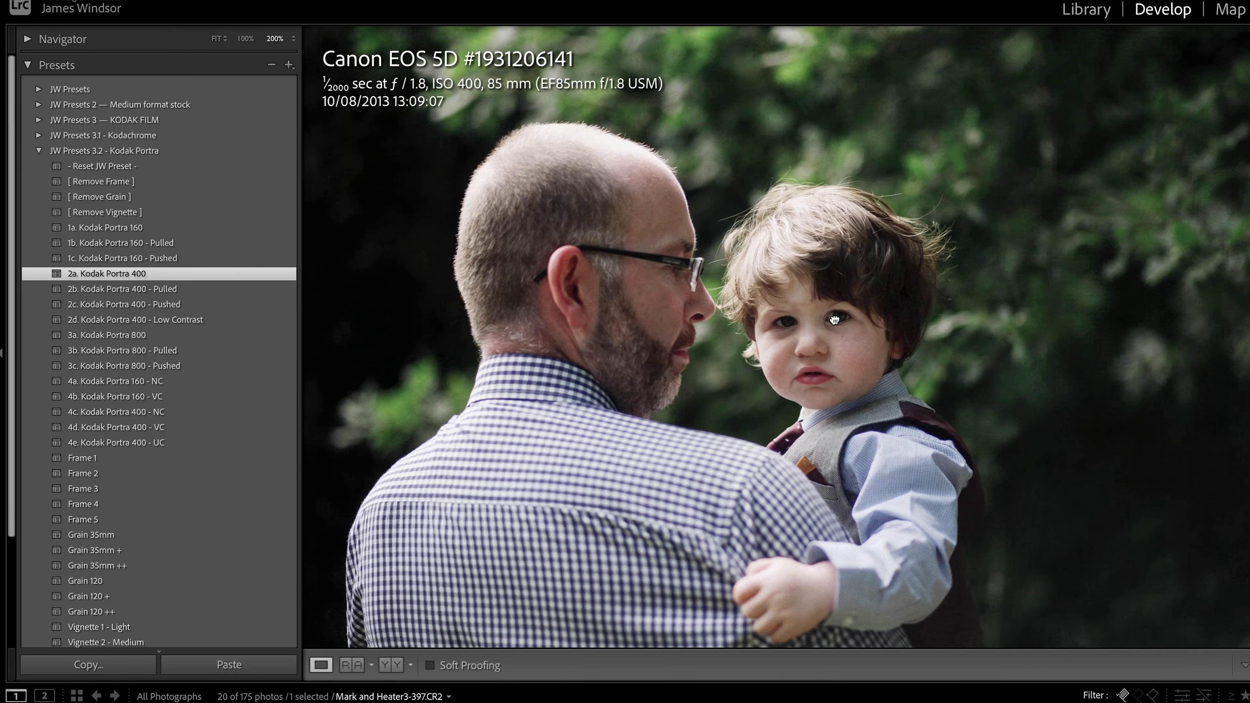
pyautogui.click(836, 319)
pyautogui.press('\\')
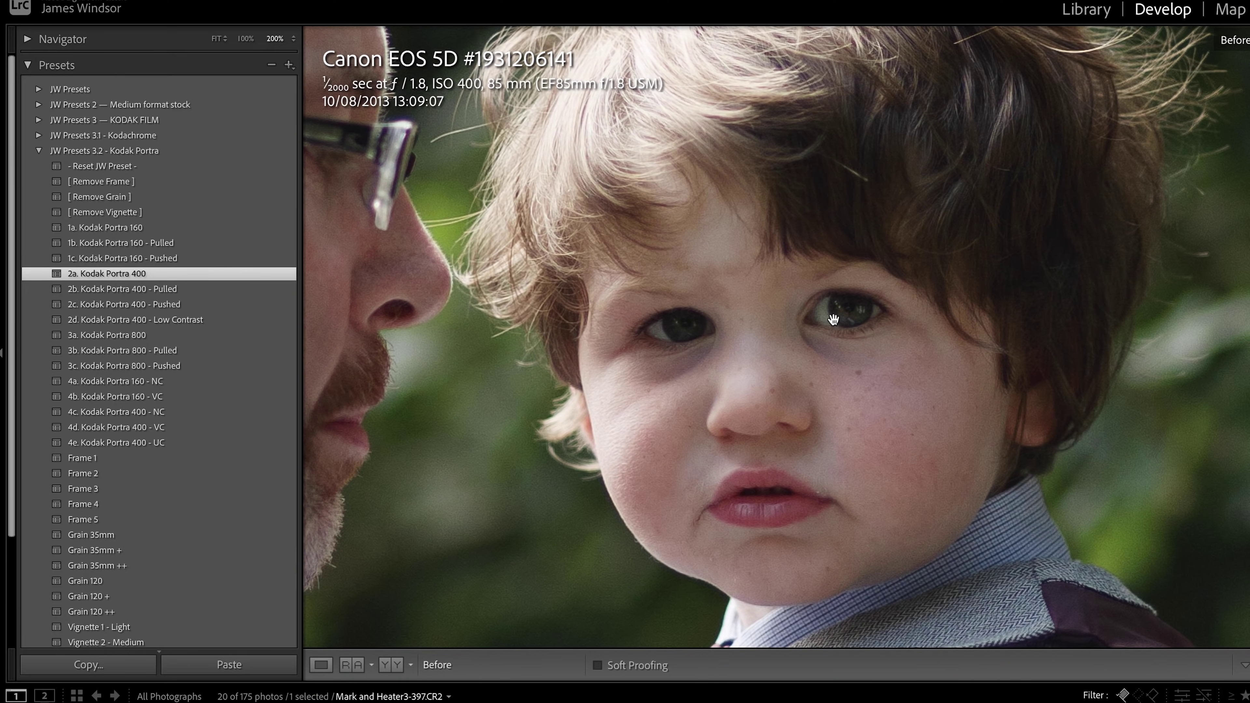
pyautogui.press('\\')
pyautogui.click(964, 358)
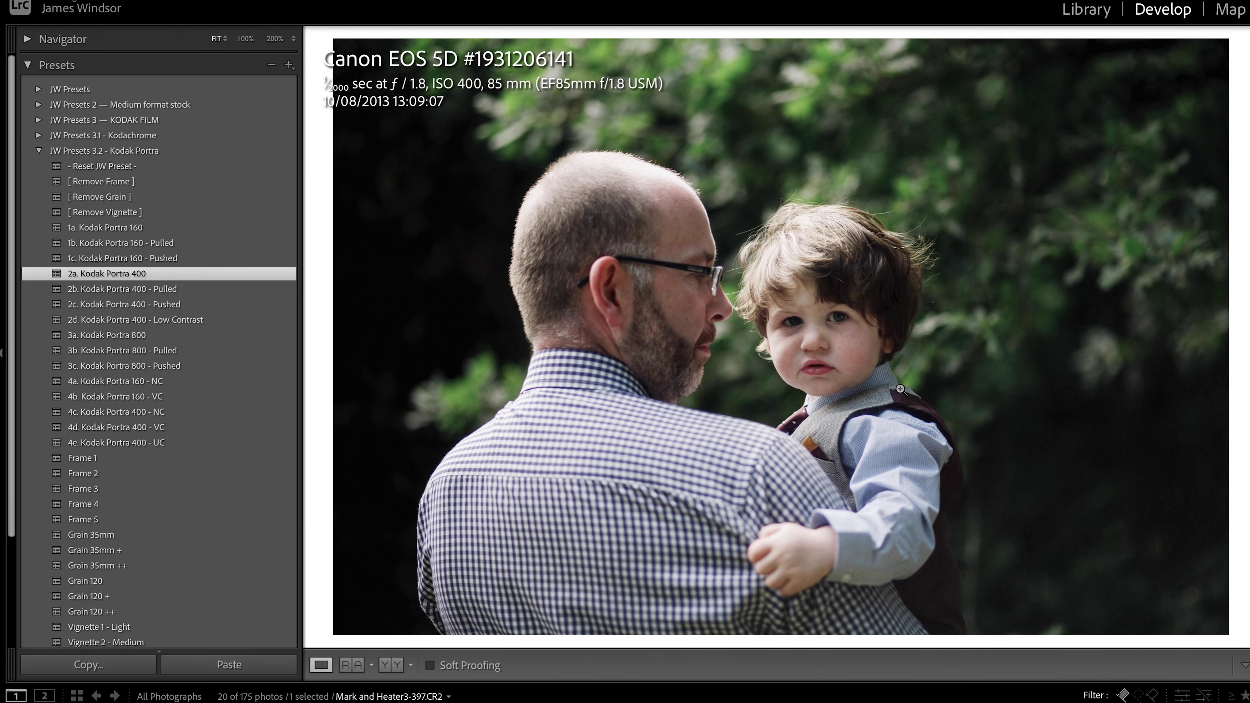
pyautogui.press('Right')
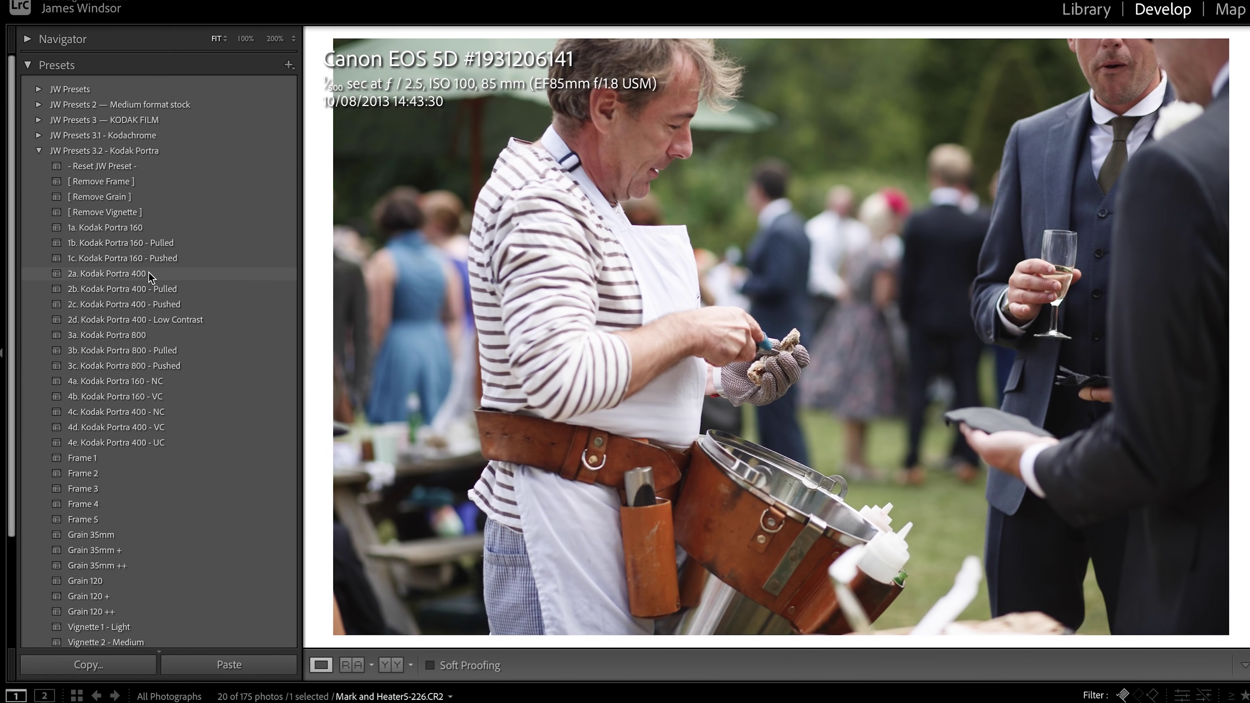
pyautogui.click(150, 276)
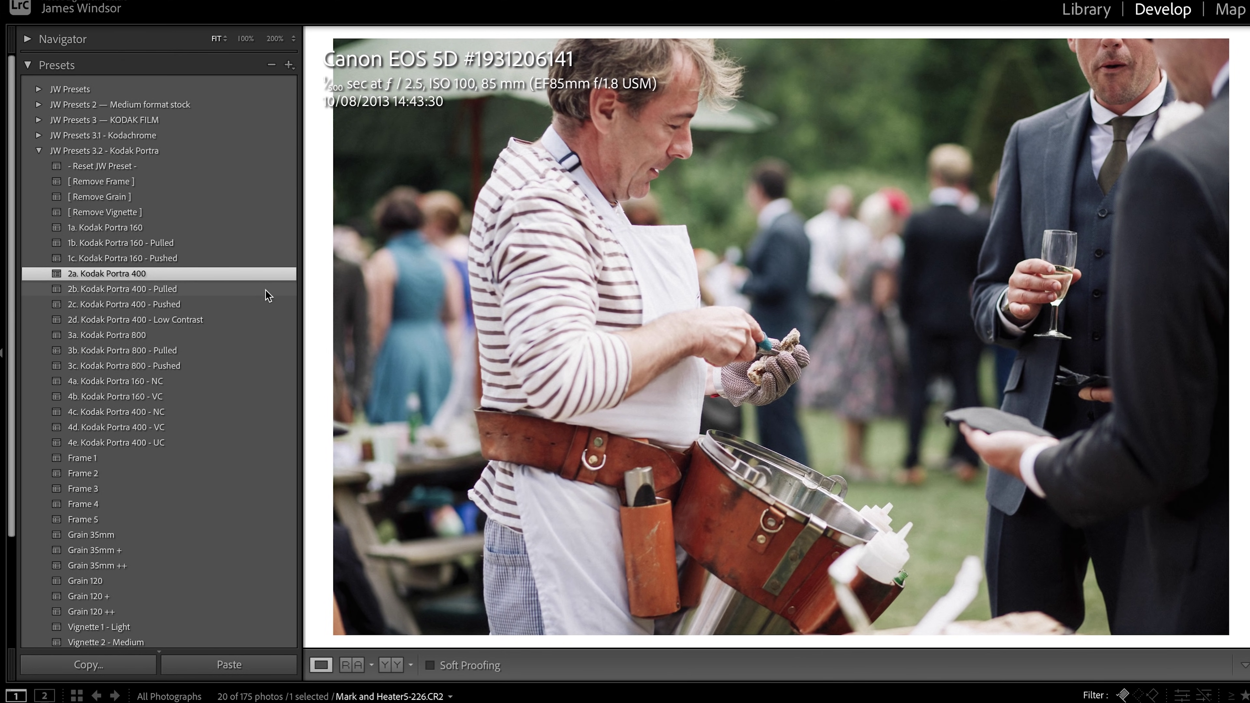
# Step: On the river landscape, try the 2a–2d Portra 400 variants and keep 2b Pulled
pyautogui.press('Right')
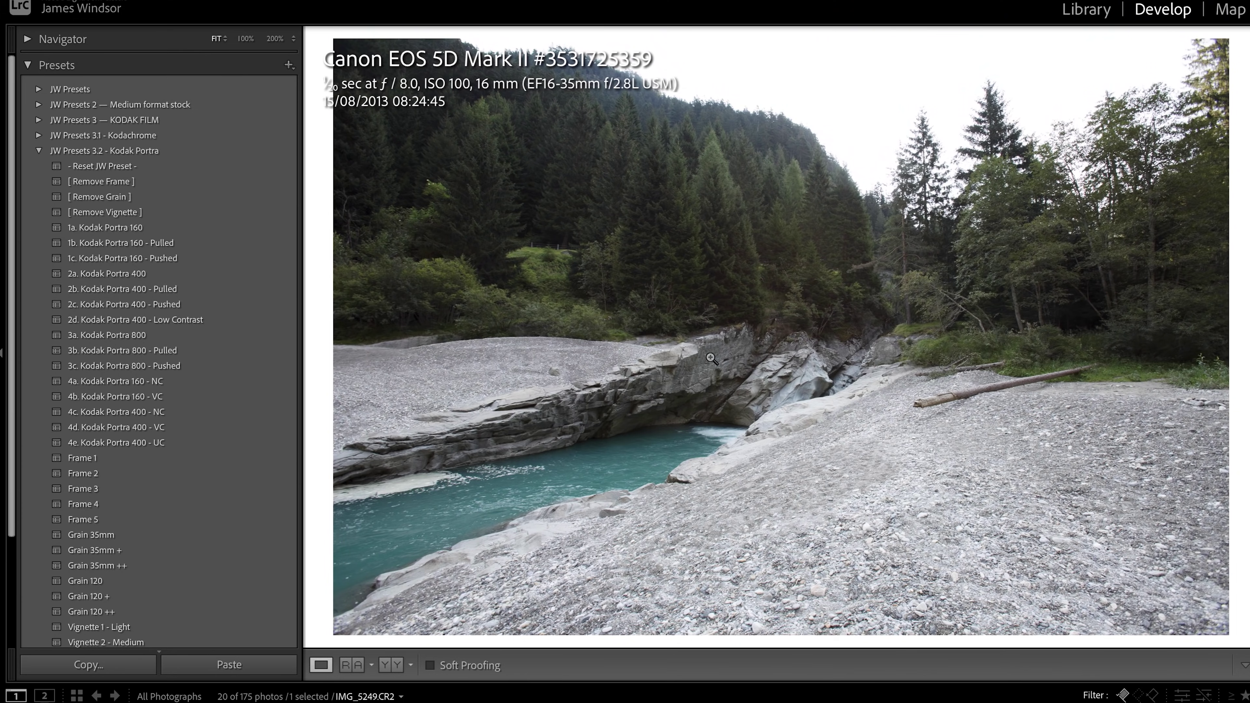
pyautogui.click(152, 276)
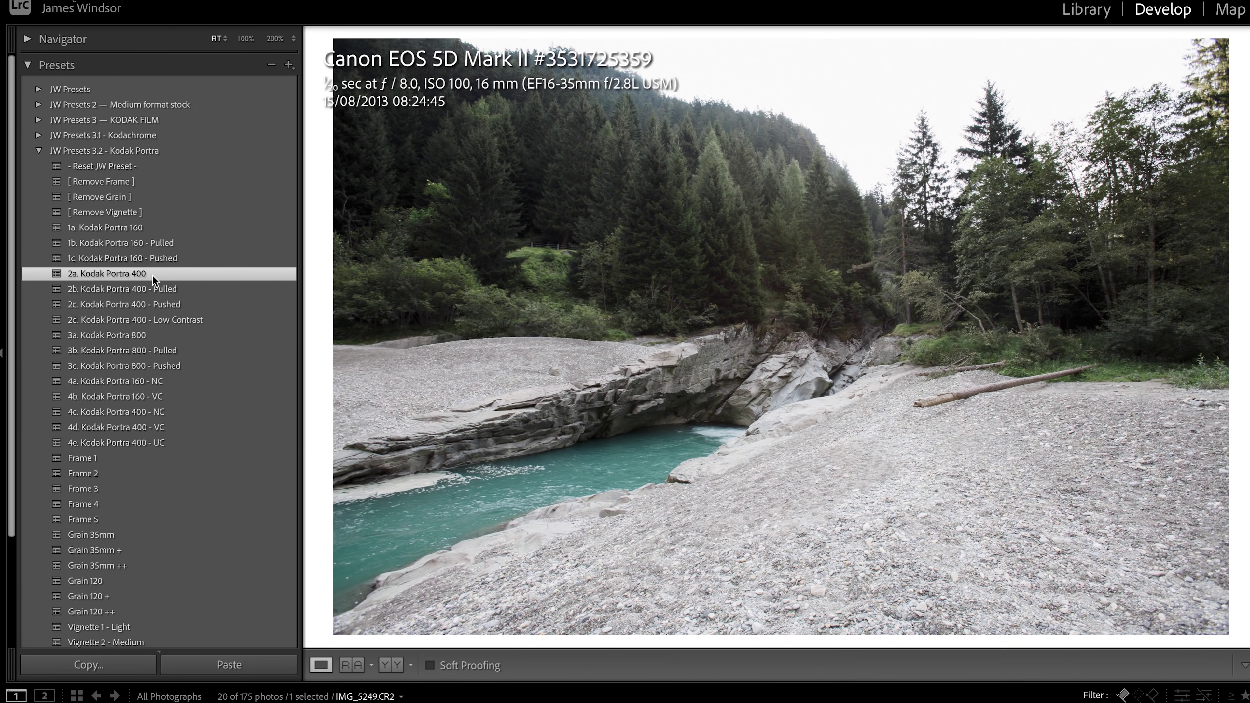
pyautogui.click(158, 289)
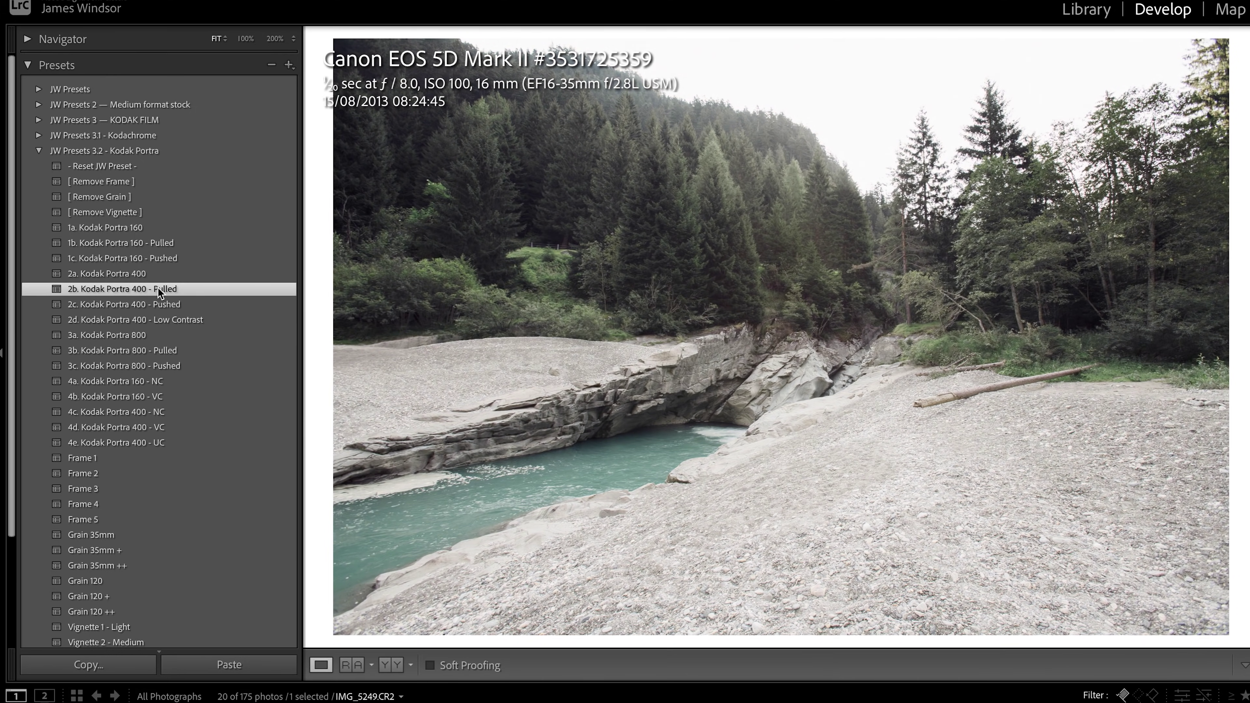
pyautogui.click(164, 303)
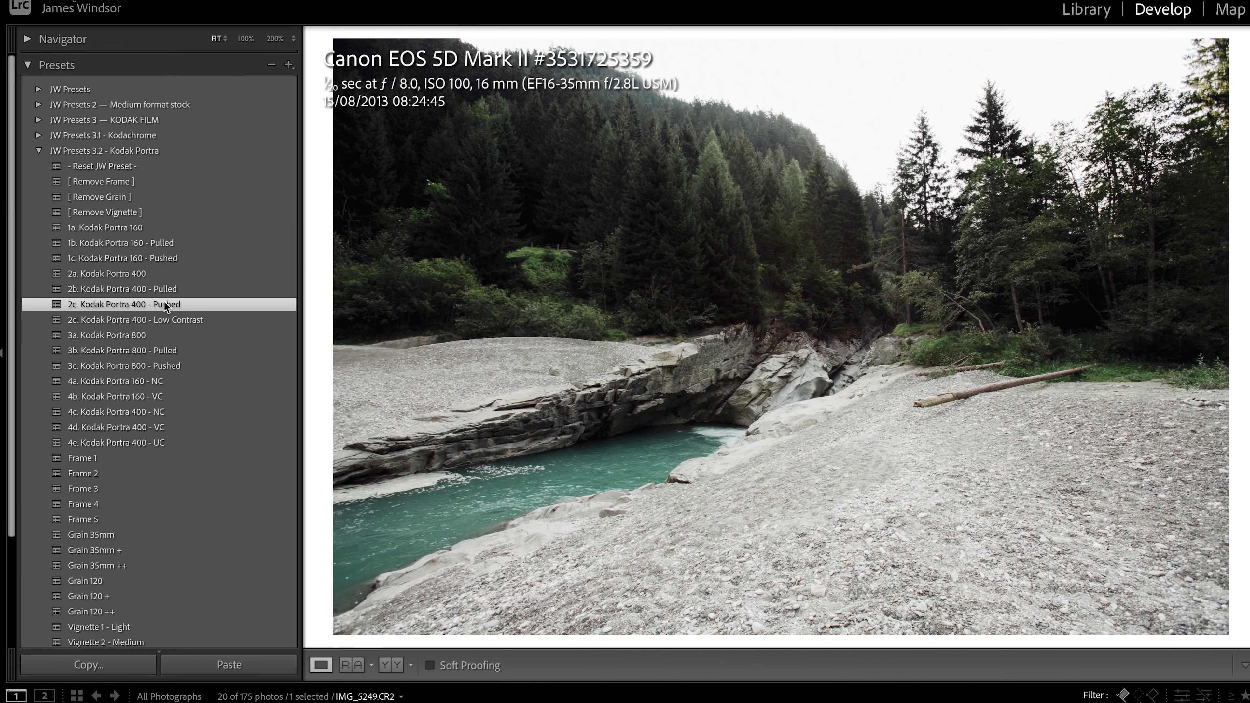
pyautogui.click(173, 321)
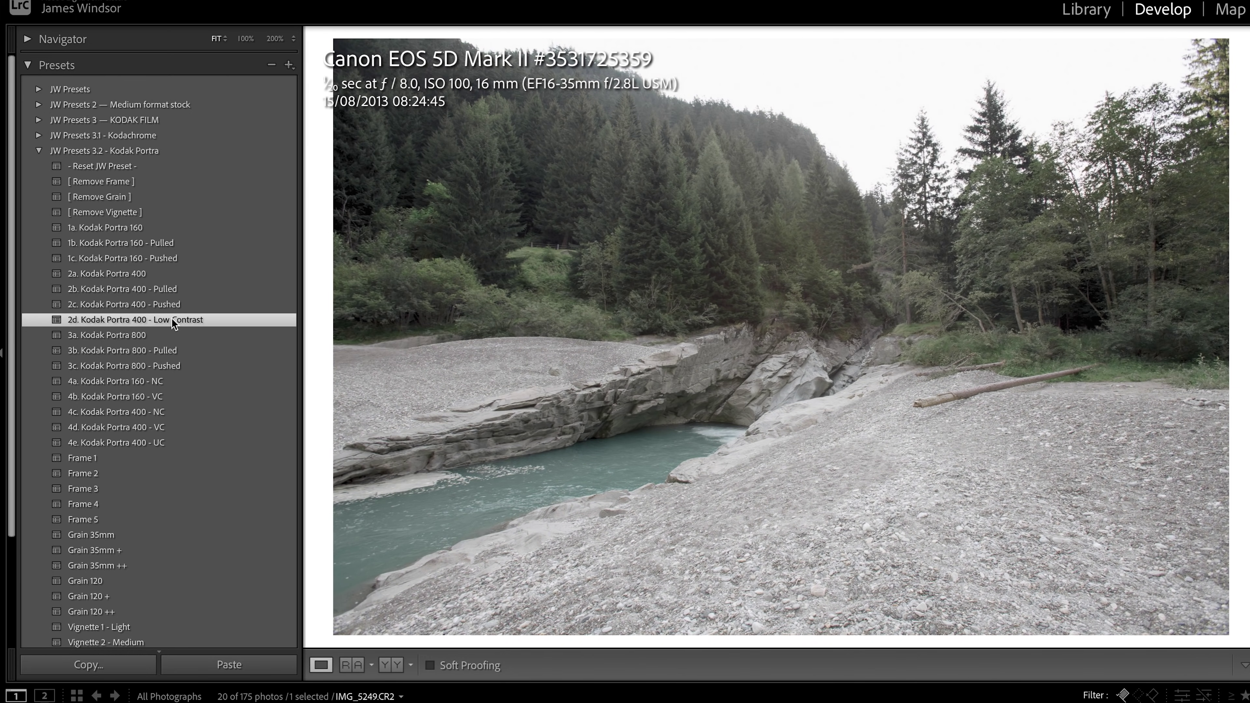
pyautogui.click(172, 291)
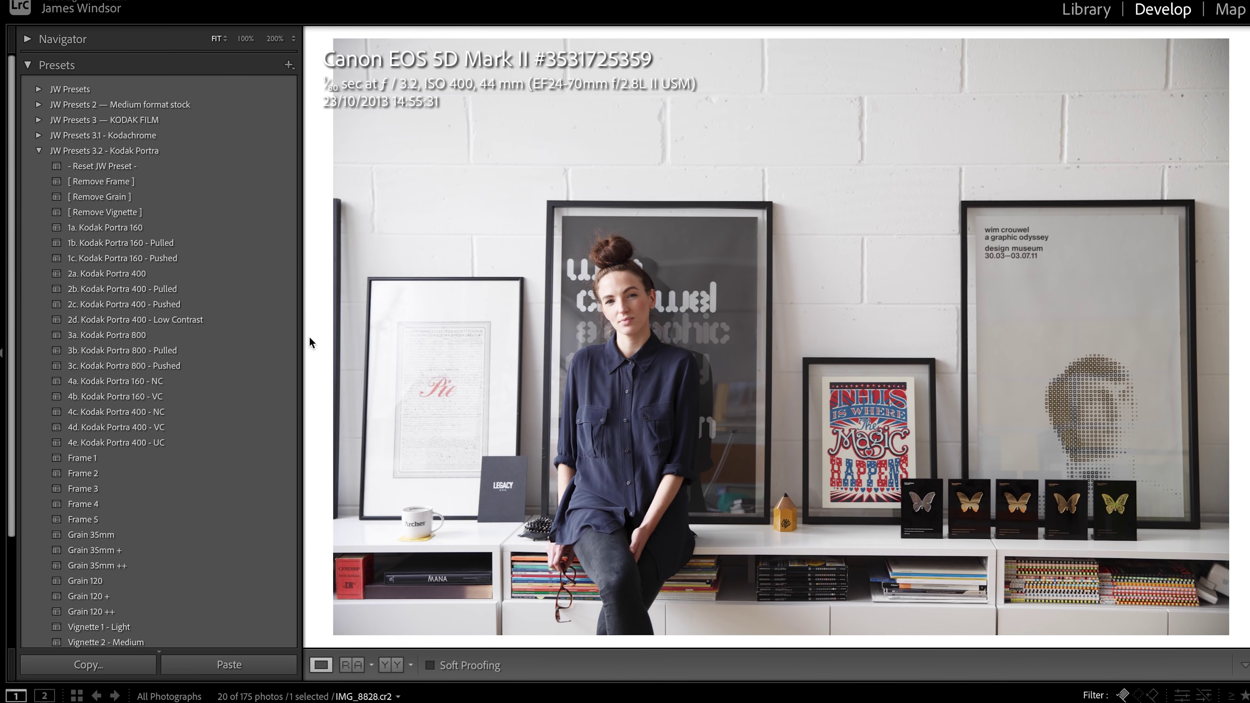
# Step: Apply 4c. Kodak Portra 400 - NC and Vignette 2 - Medium to the poster-wall portrait, then compare
pyautogui.click(161, 416)
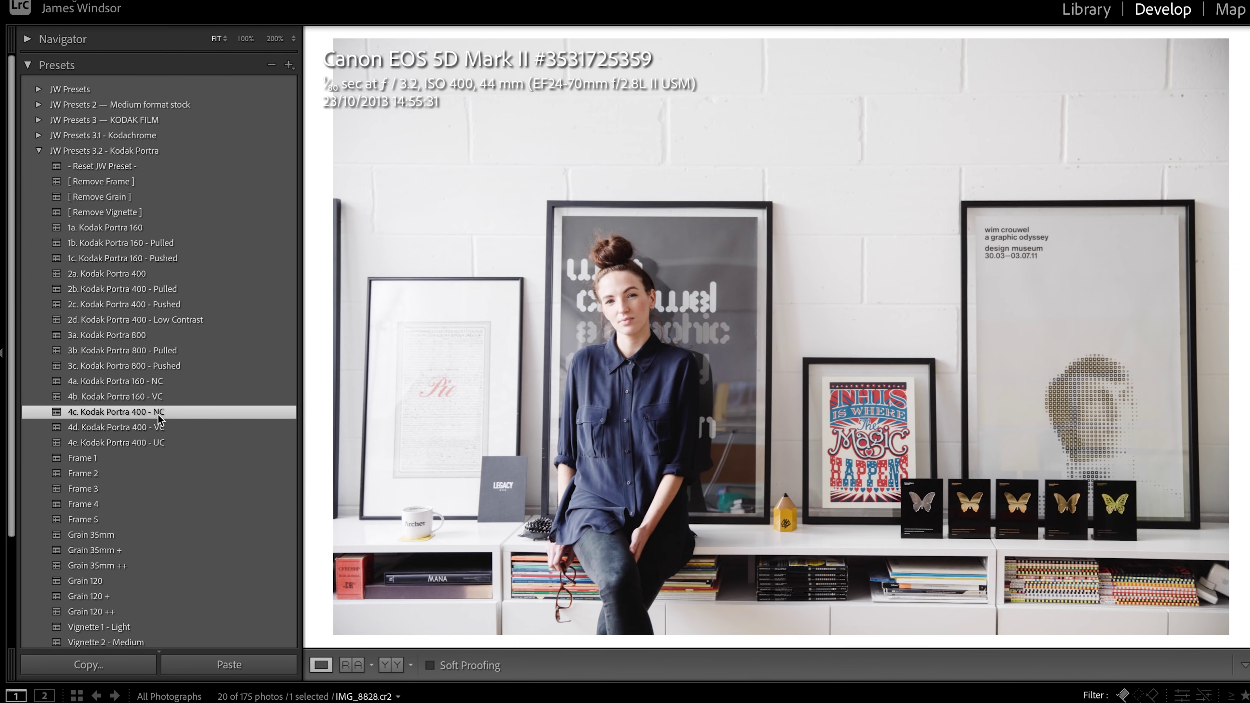
pyautogui.scroll(-2, 129, 566)
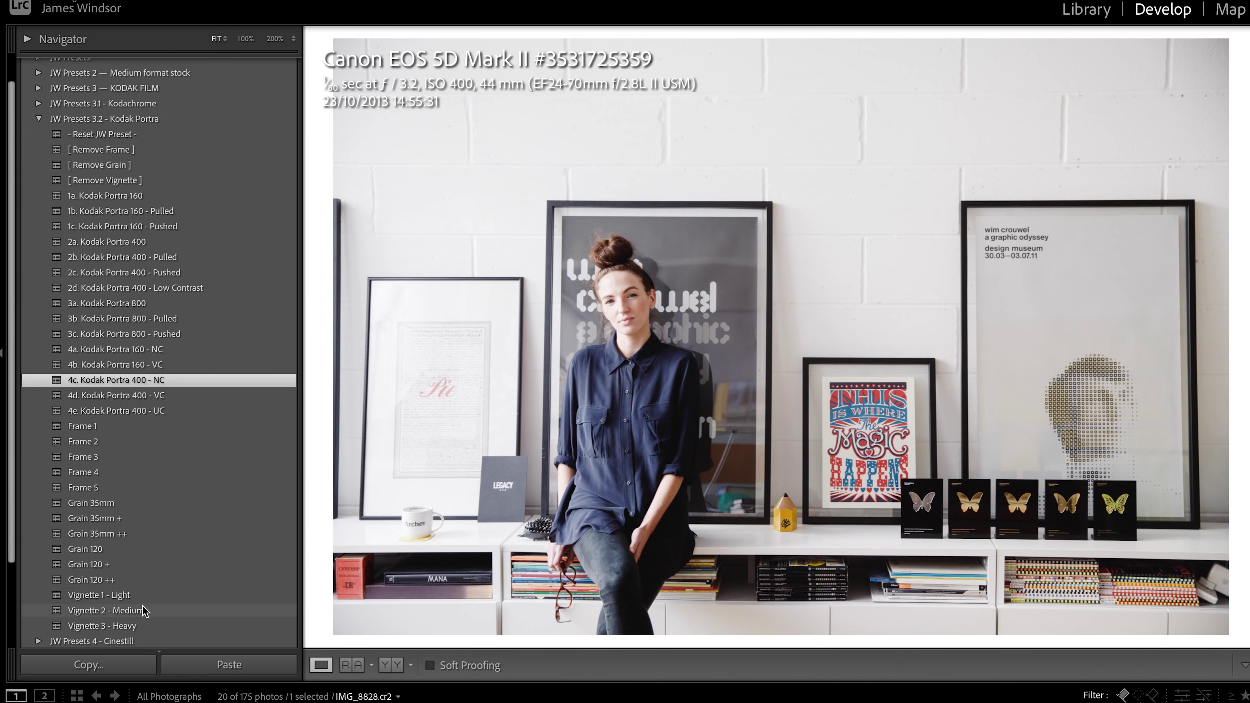
pyautogui.click(146, 615)
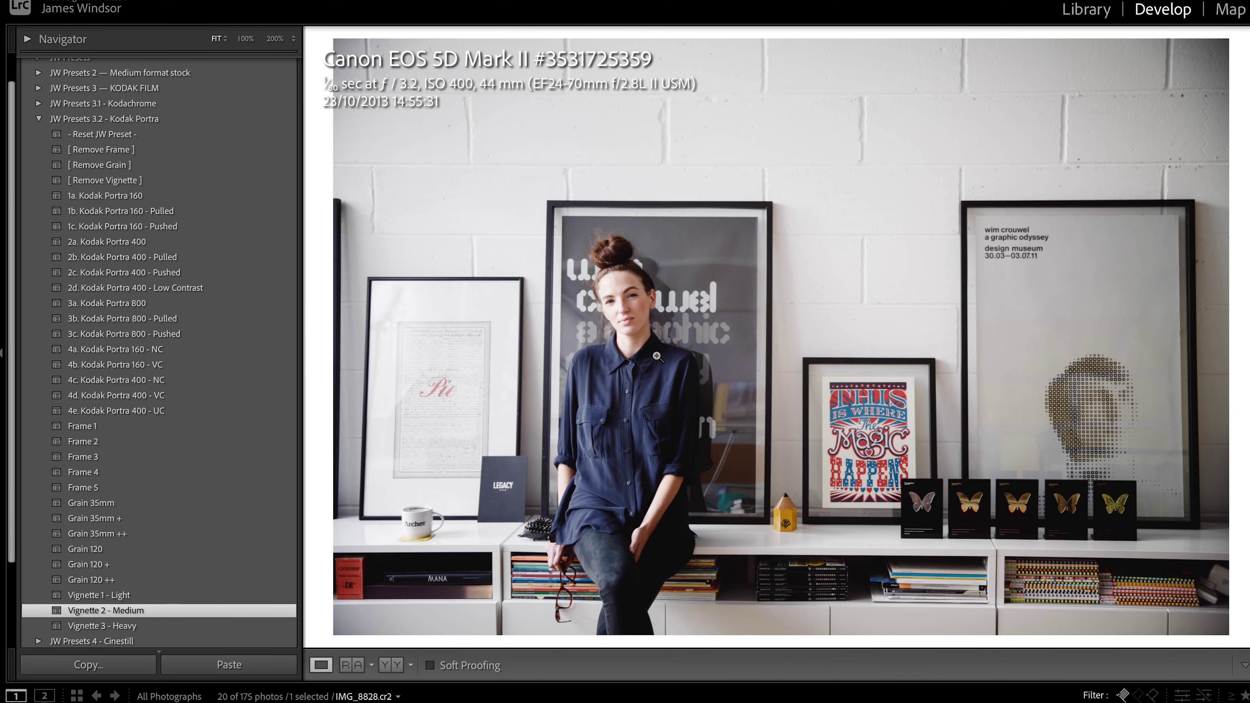
pyautogui.press('\\')
pyautogui.press('\\')
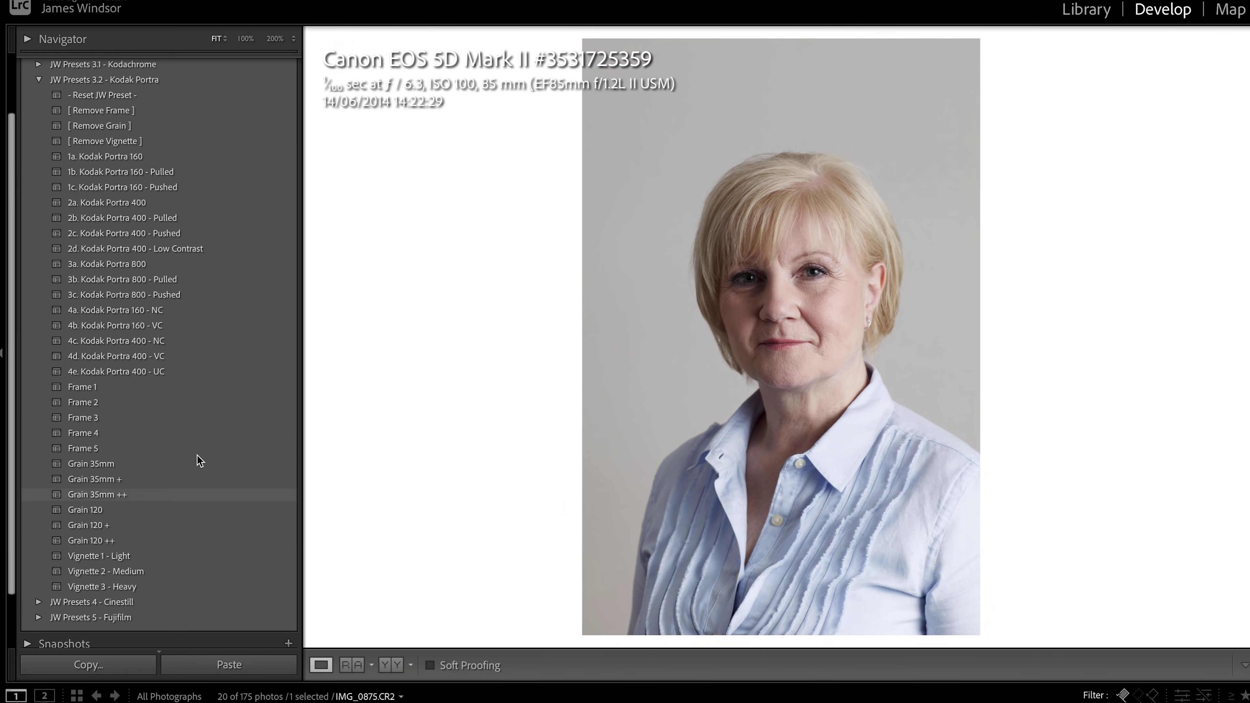
# Step: After trying NC, standard and Pulled looks, keep 2c. Kodak Portra 400 - Pushed with exposure +0.50
pyautogui.click(160, 341)
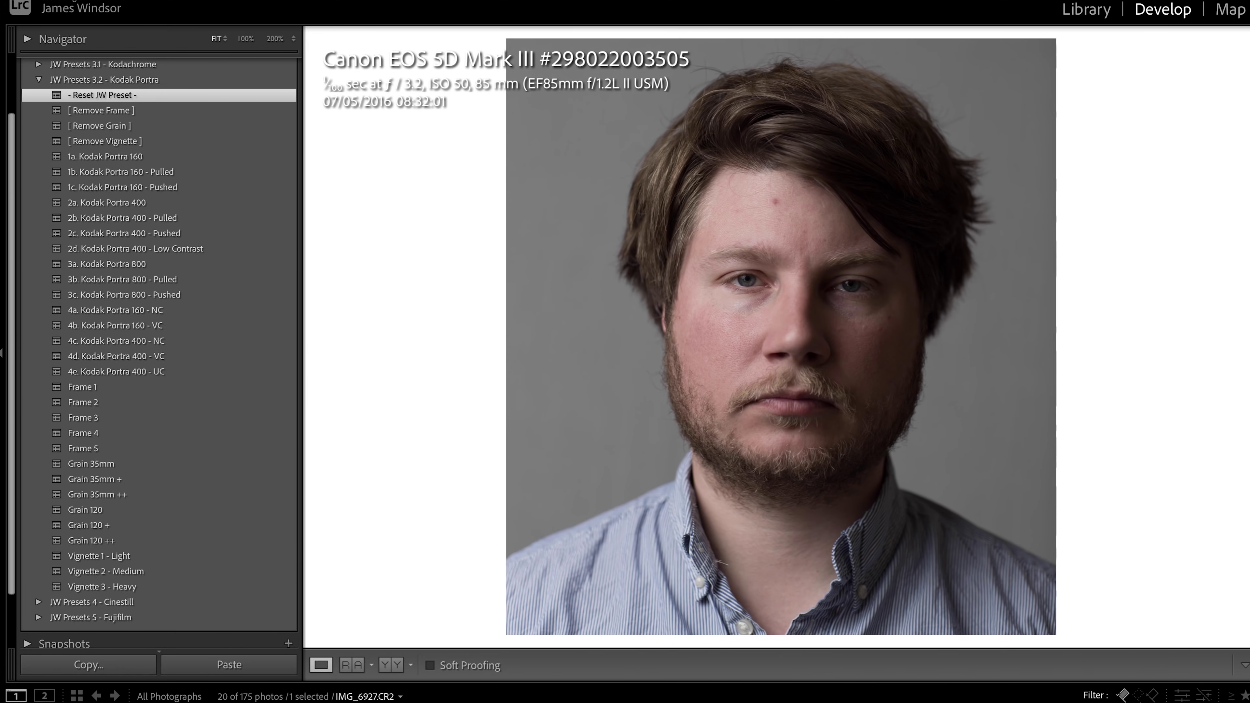
pyautogui.click(166, 204)
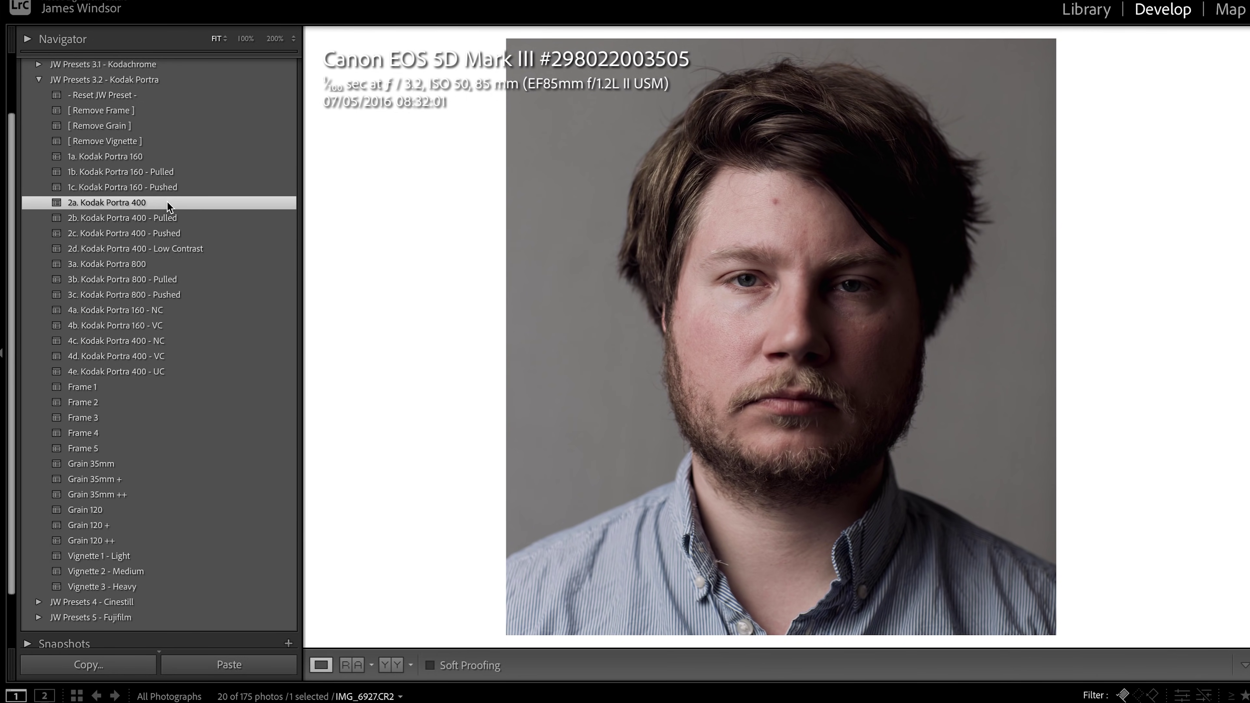
pyautogui.click(179, 230)
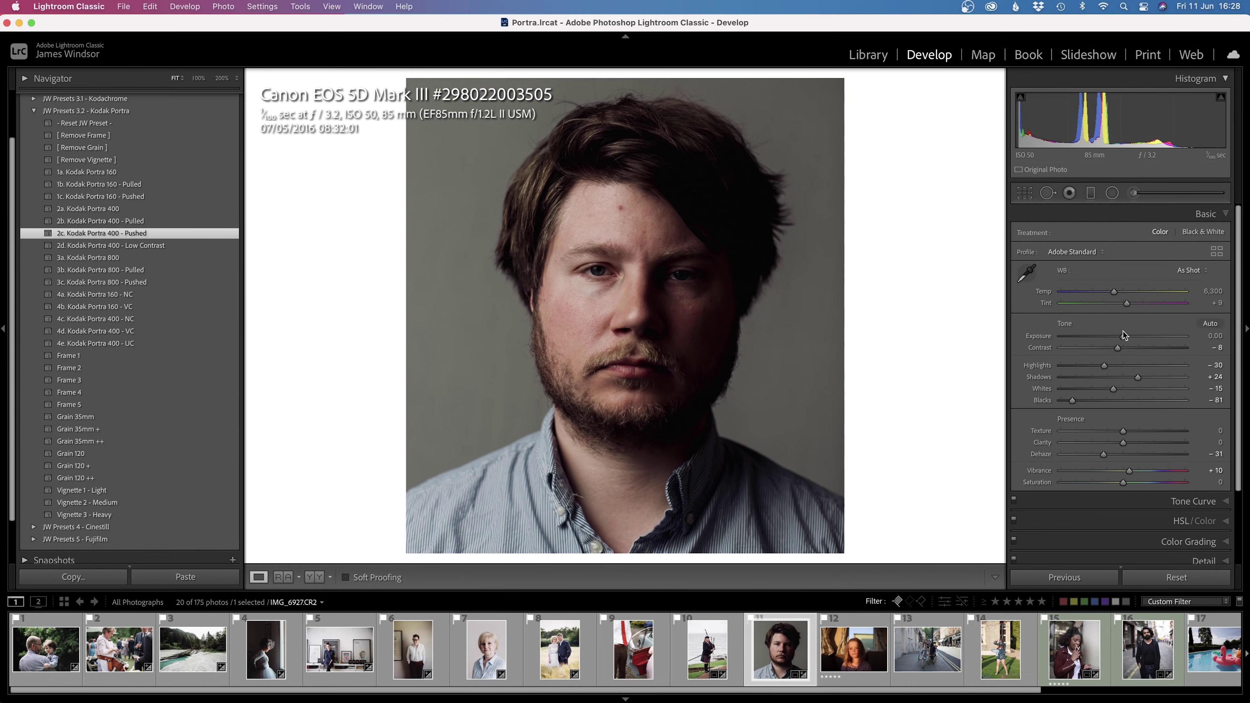
pyautogui.moveTo(1180, 341); pyautogui.dragTo(1185, 343)
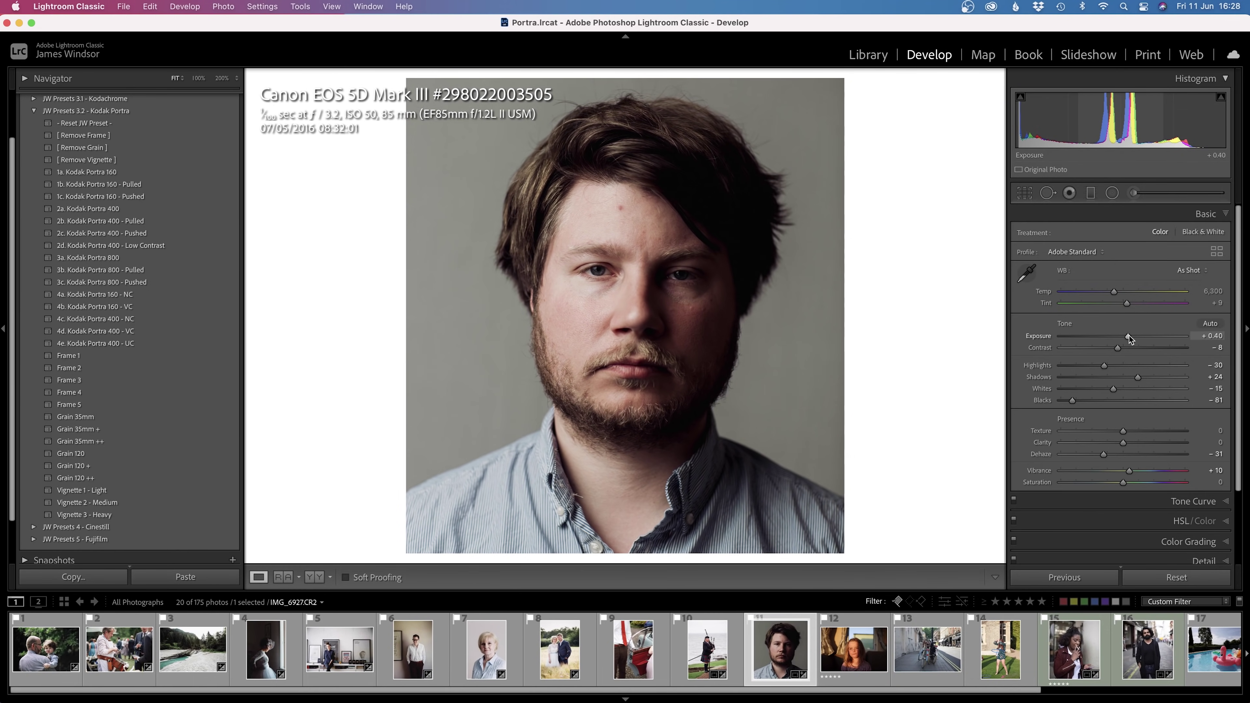
pyautogui.click(122, 220)
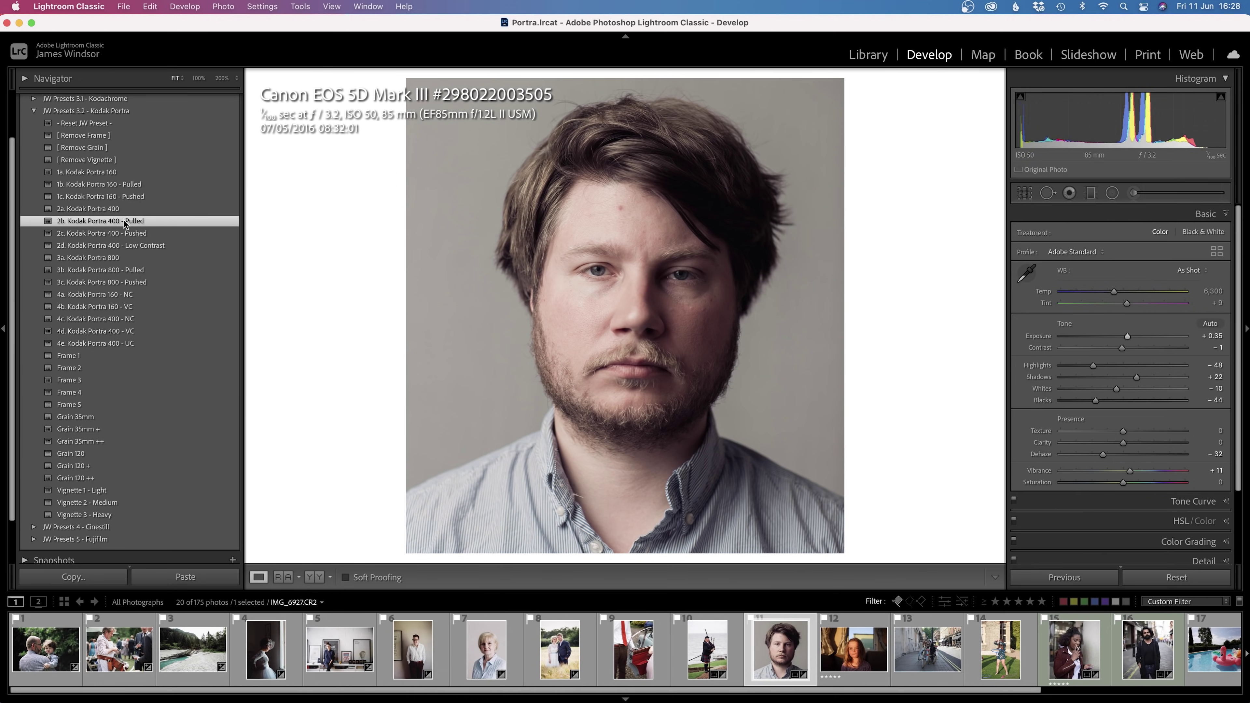
pyautogui.click(147, 233)
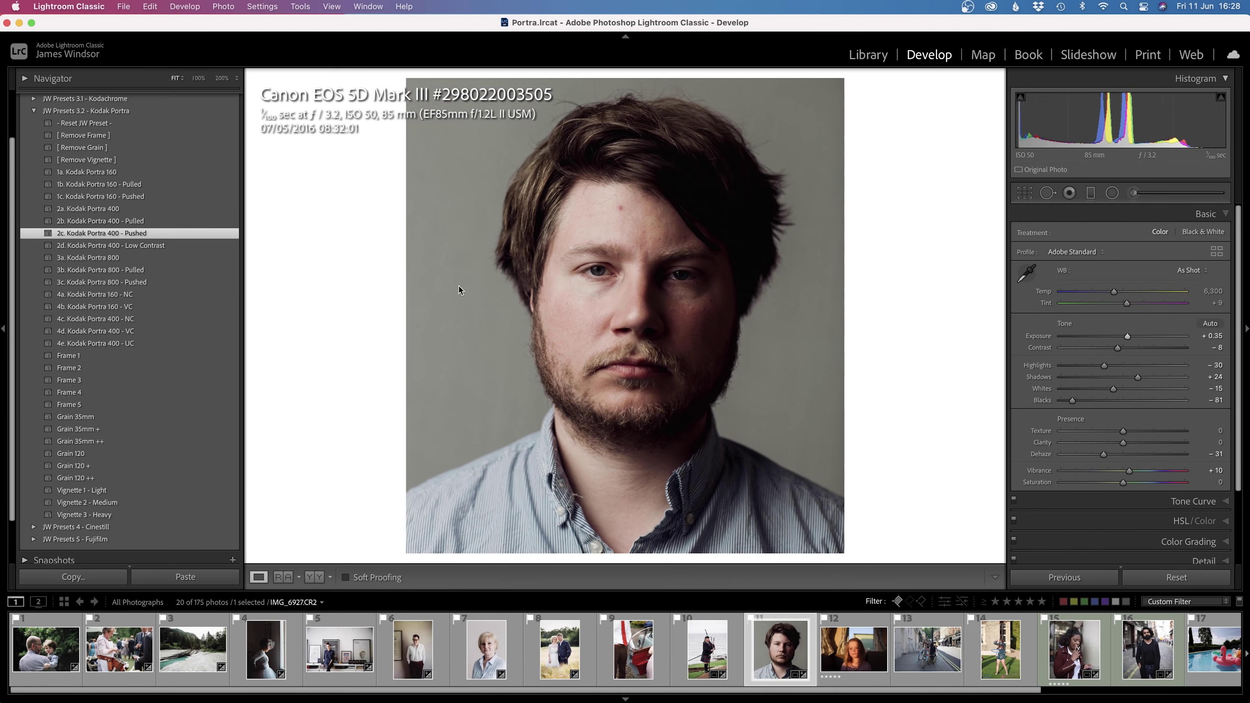
pyautogui.moveTo(1125, 337); pyautogui.dragTo(1131, 337)
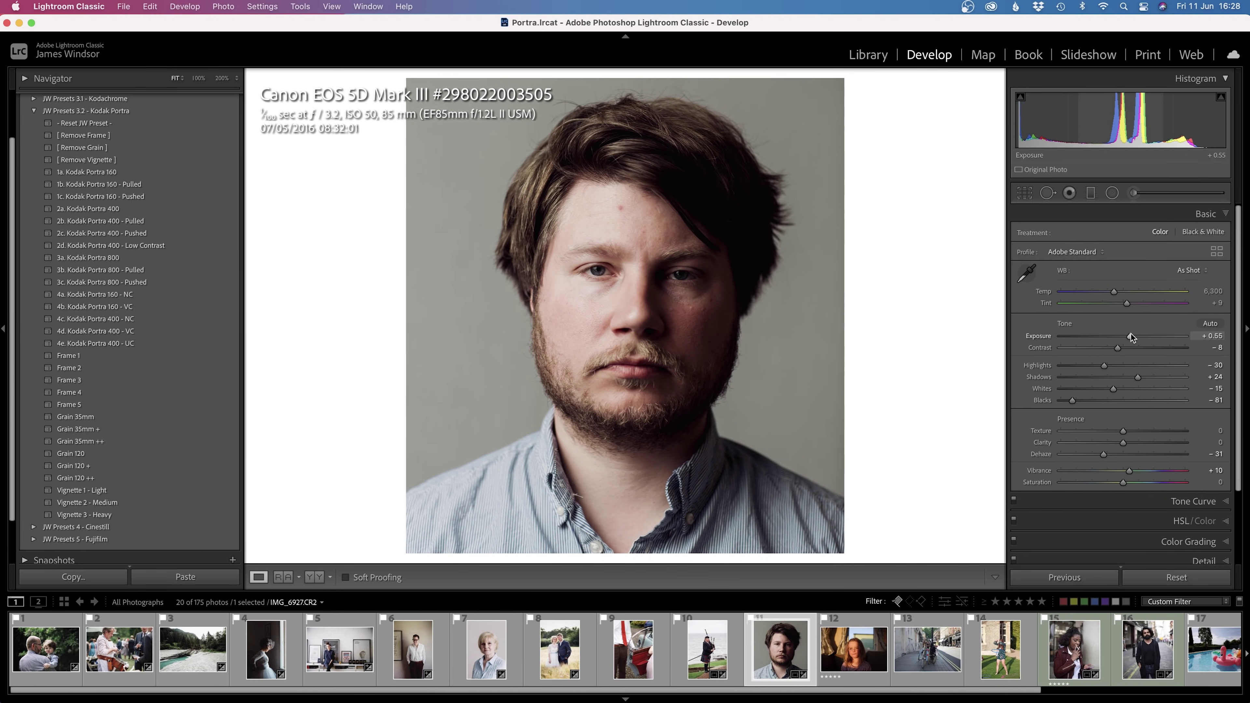
pyautogui.press('\\')
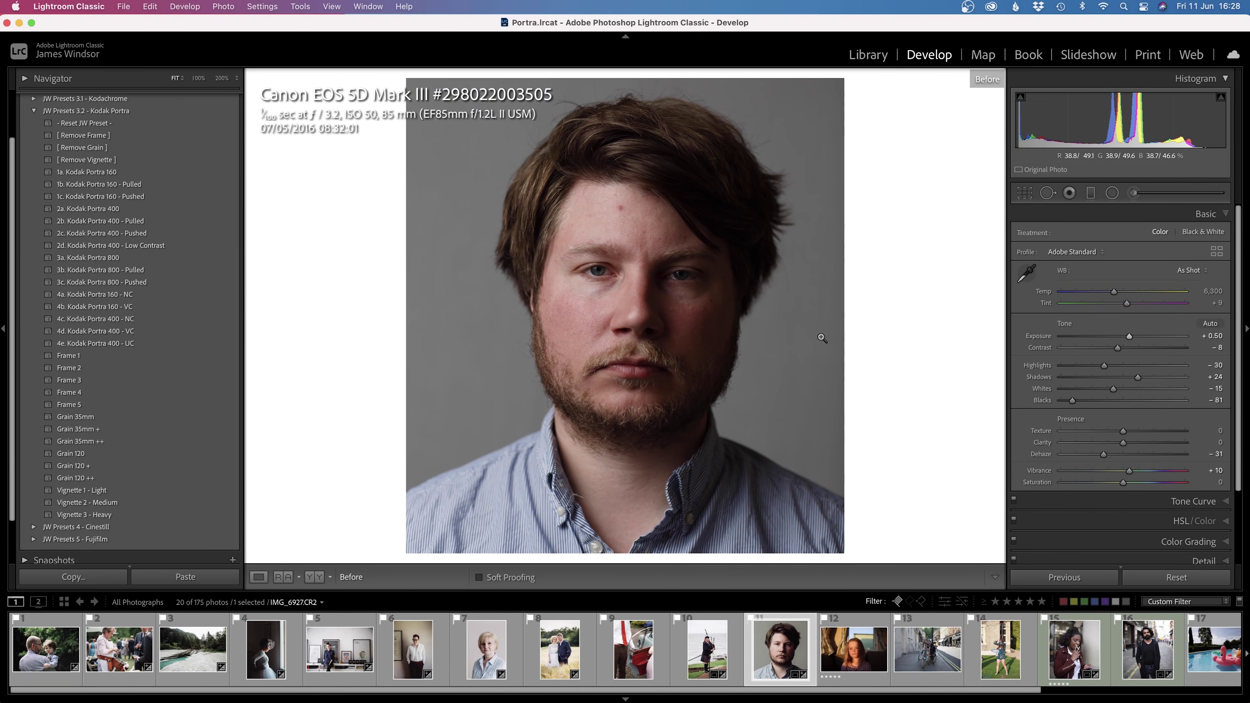
pyautogui.press('\\')
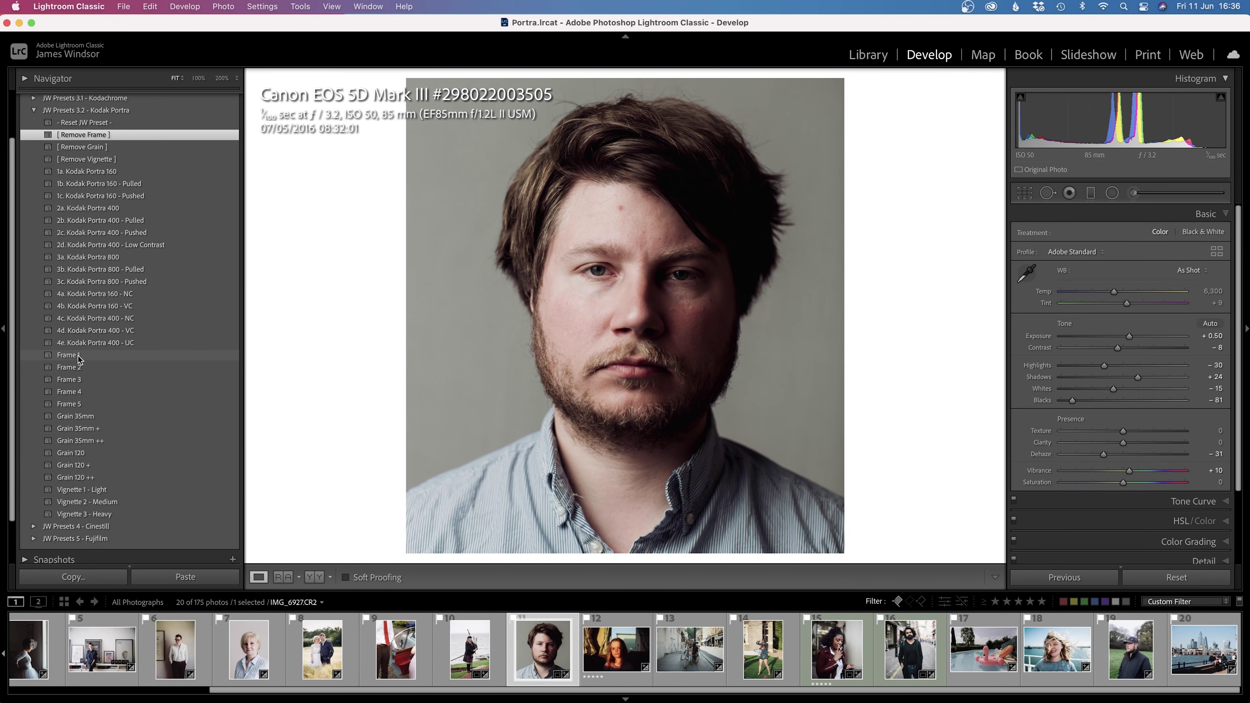
# Step: Try the Frame 1 through Frame 5 borders, then remove the frame
pyautogui.click(78, 356)
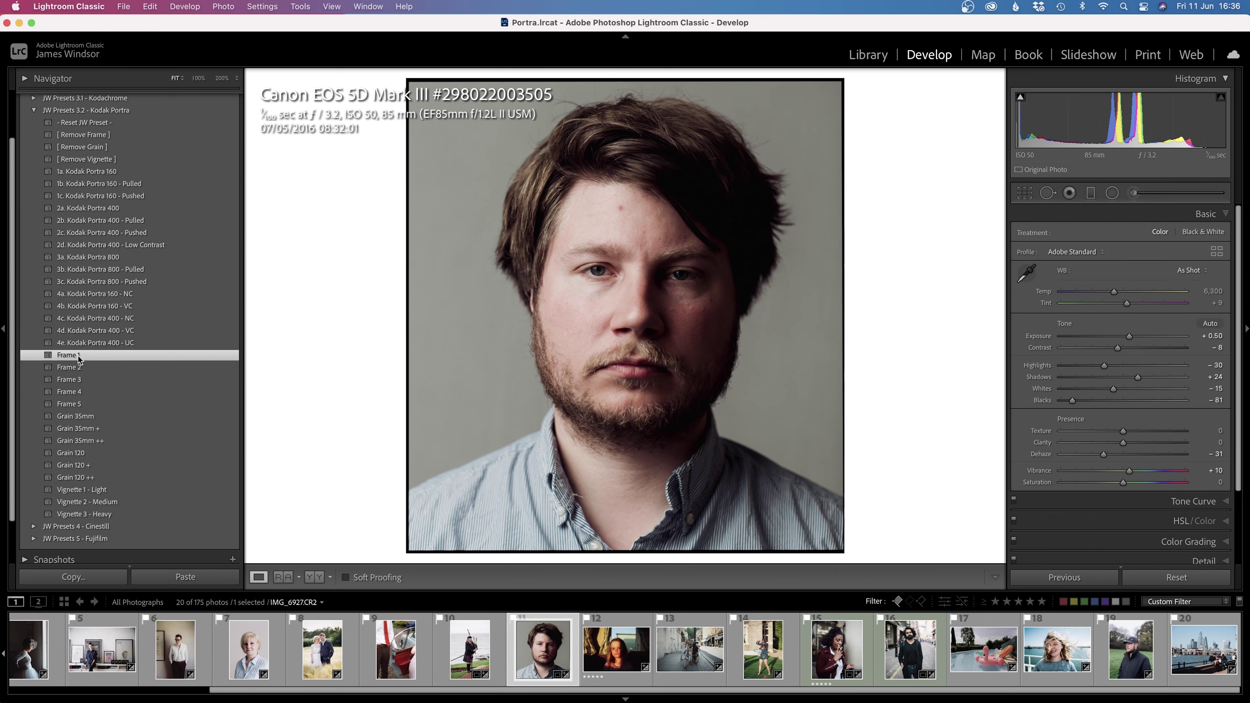
pyautogui.click(78, 369)
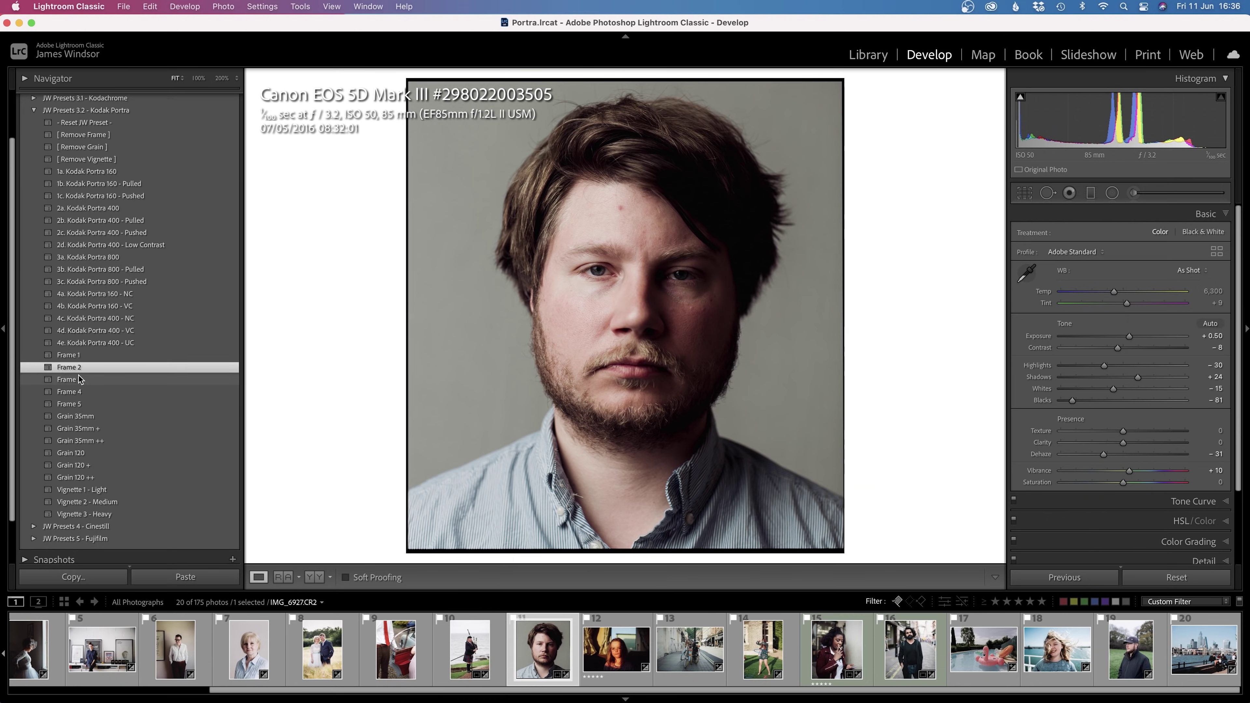
pyautogui.click(80, 379)
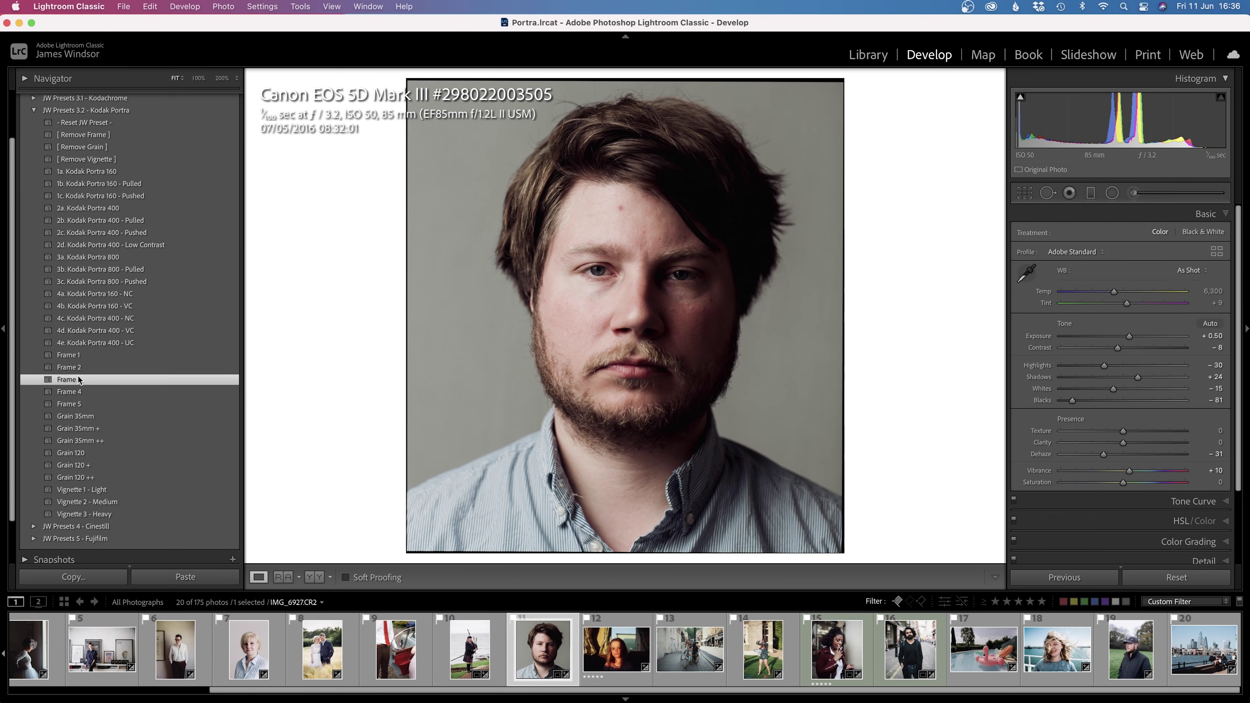
pyautogui.click(82, 393)
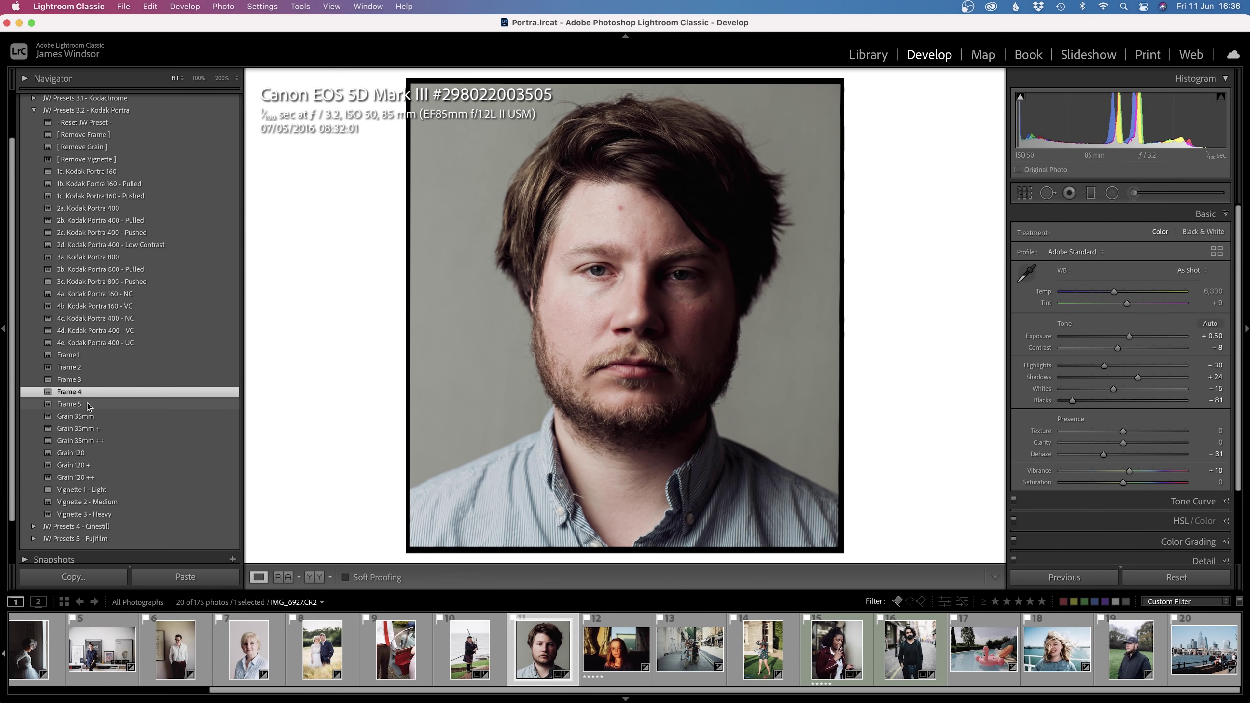
pyautogui.click(87, 404)
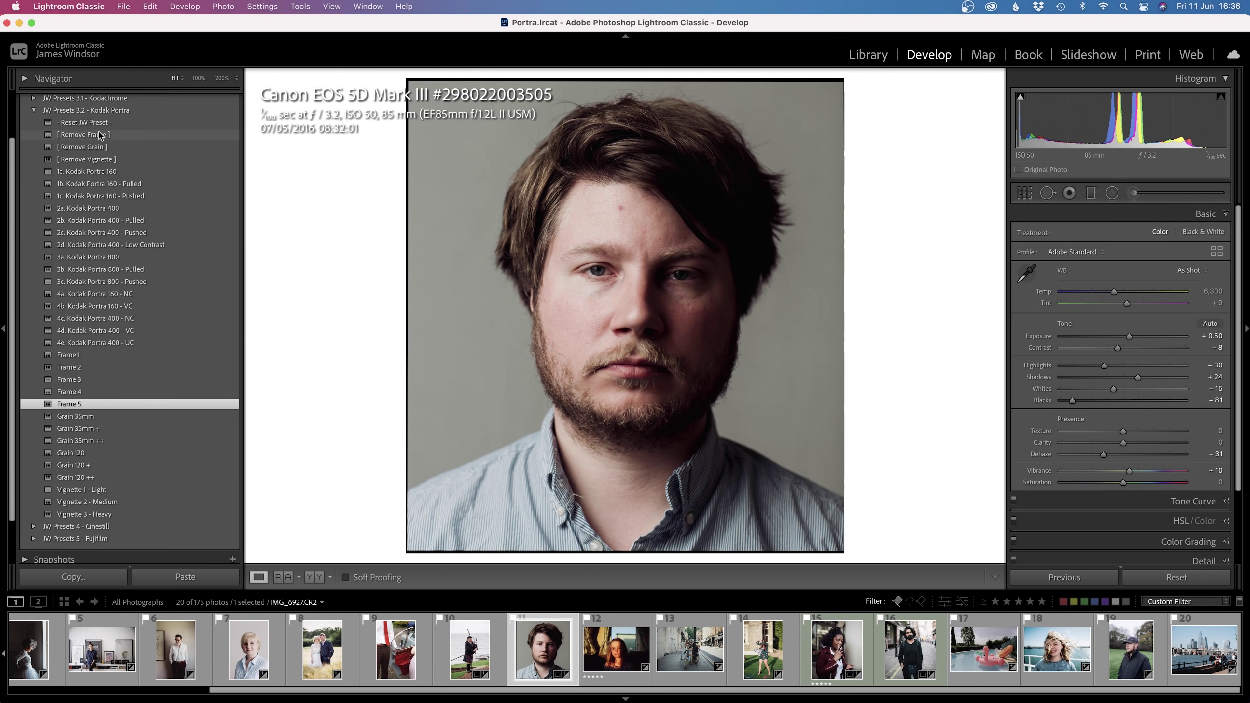
pyautogui.click(100, 135)
# Step: Compare grain options up close, settling on Grain 120 + and adding Vignette 1 - Light
pyautogui.click(629, 274)
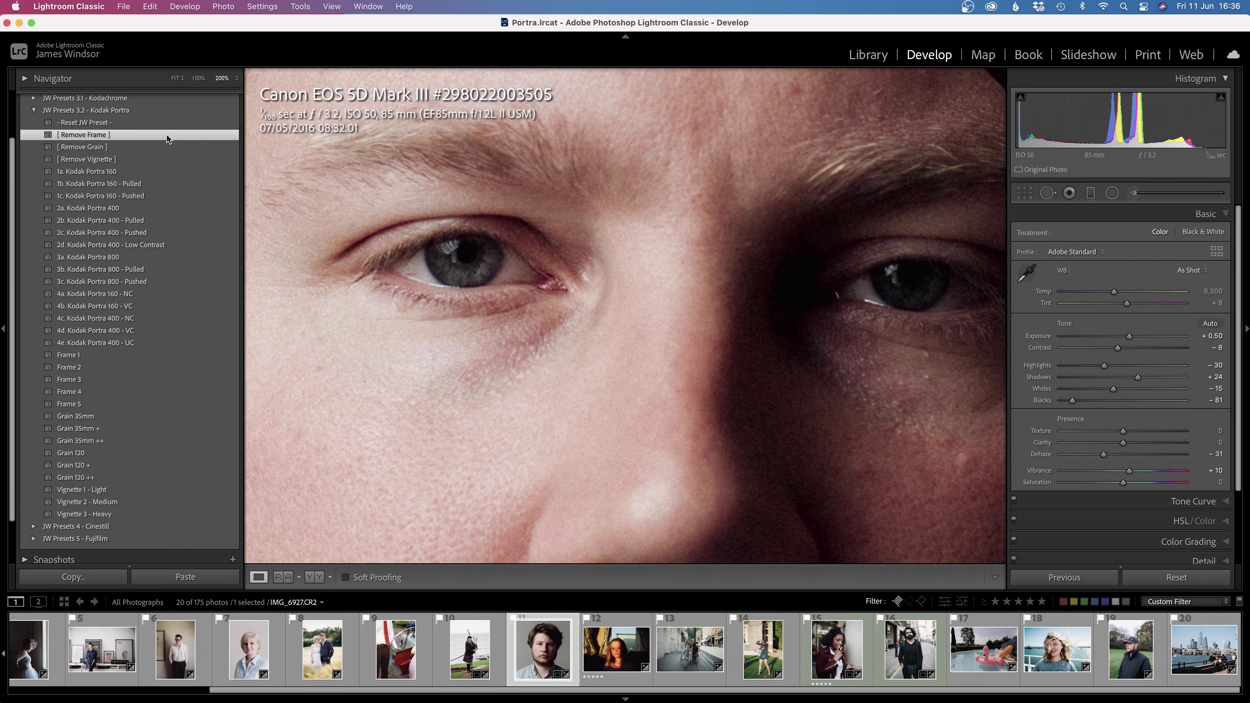
pyautogui.click(112, 147)
pyautogui.click(568, 310)
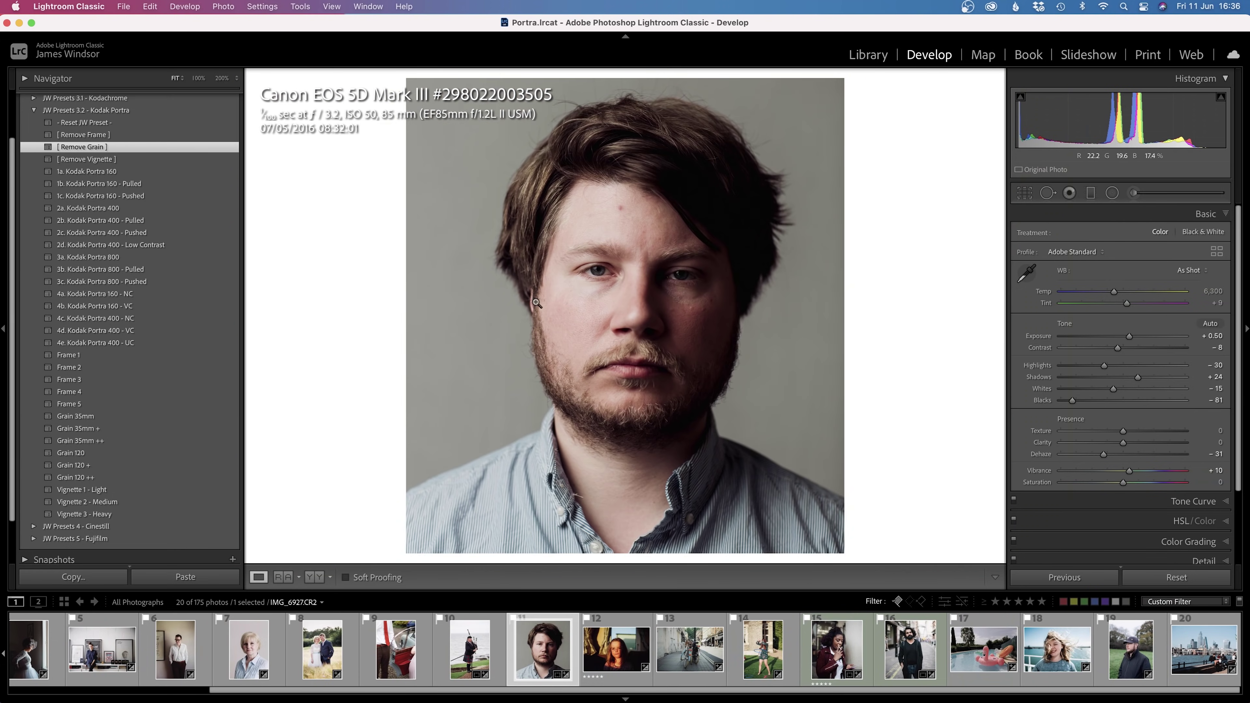
pyautogui.click(94, 442)
pyautogui.click(616, 277)
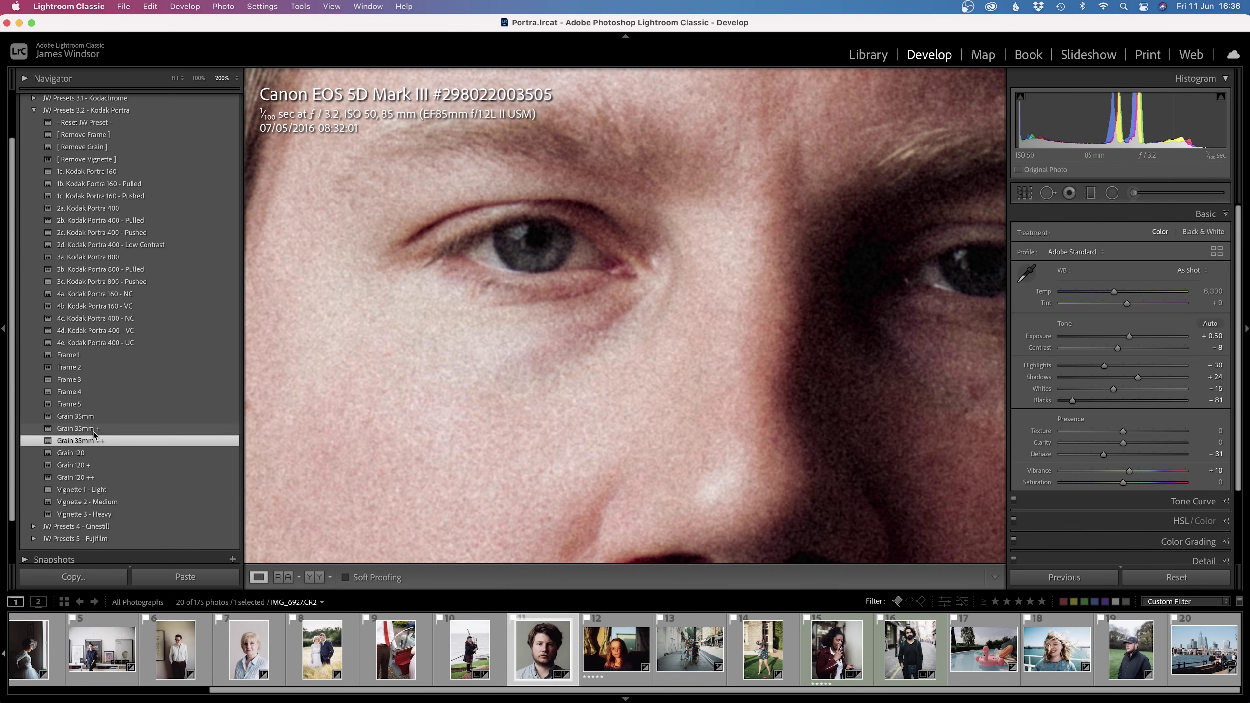
pyautogui.click(97, 466)
pyautogui.click(522, 401)
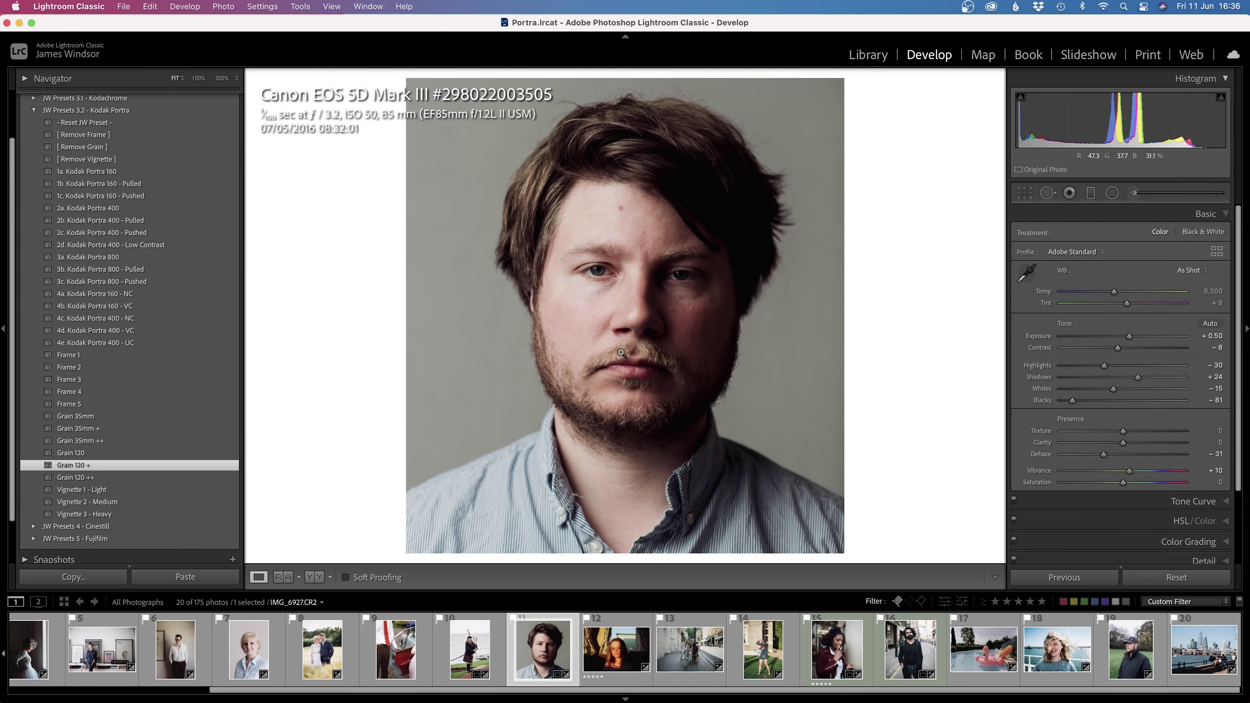
pyautogui.click(118, 490)
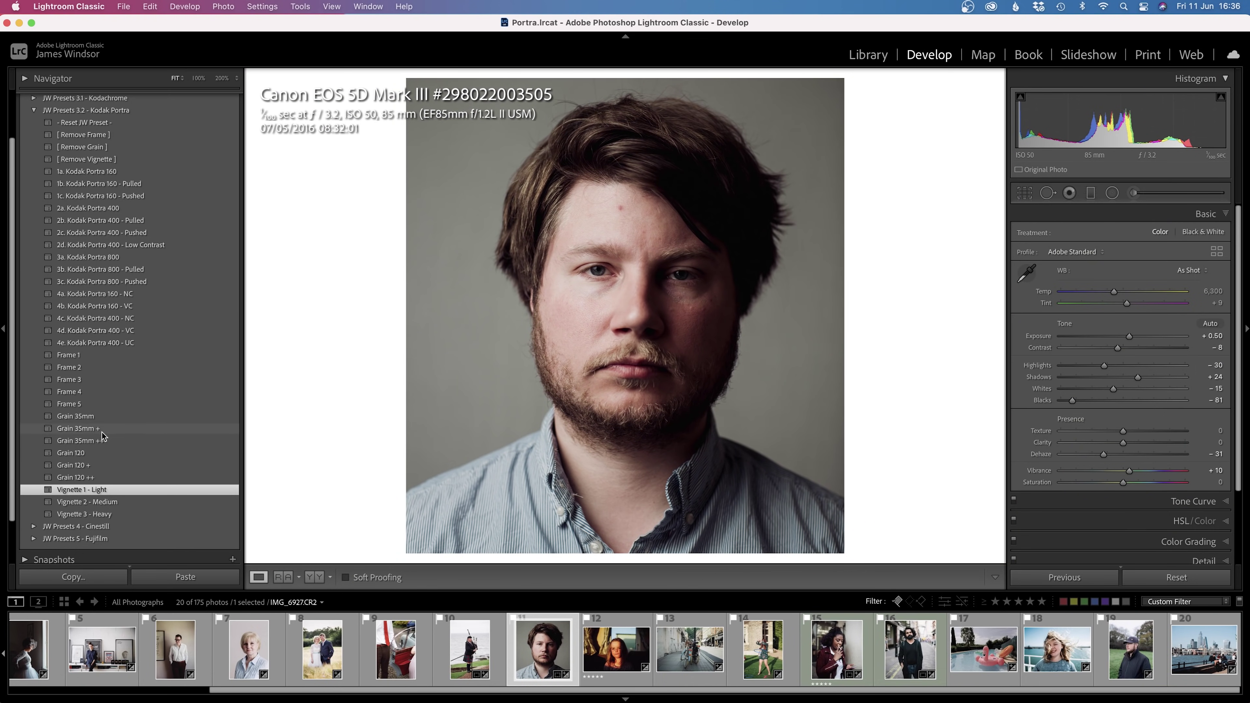
# Step: Add the Frame 3 border and compare the finished edit with the original
pyautogui.click(92, 382)
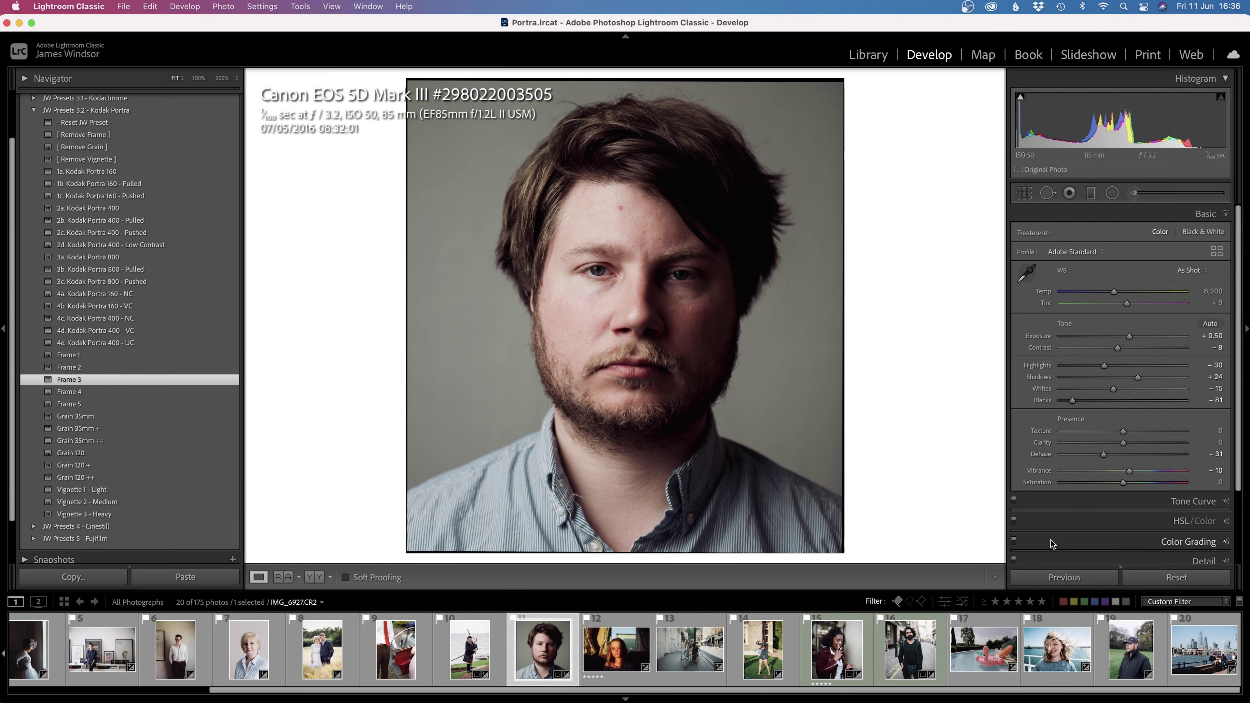
pyautogui.press('\\')
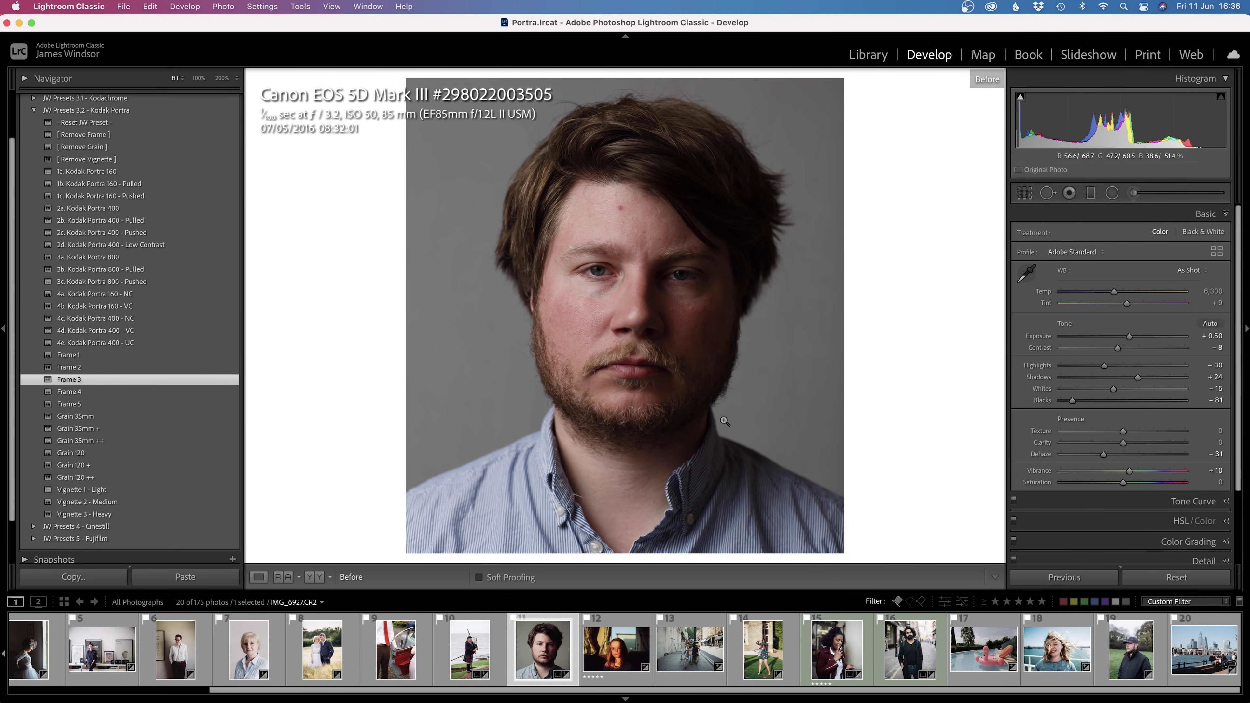
pyautogui.press('\\')
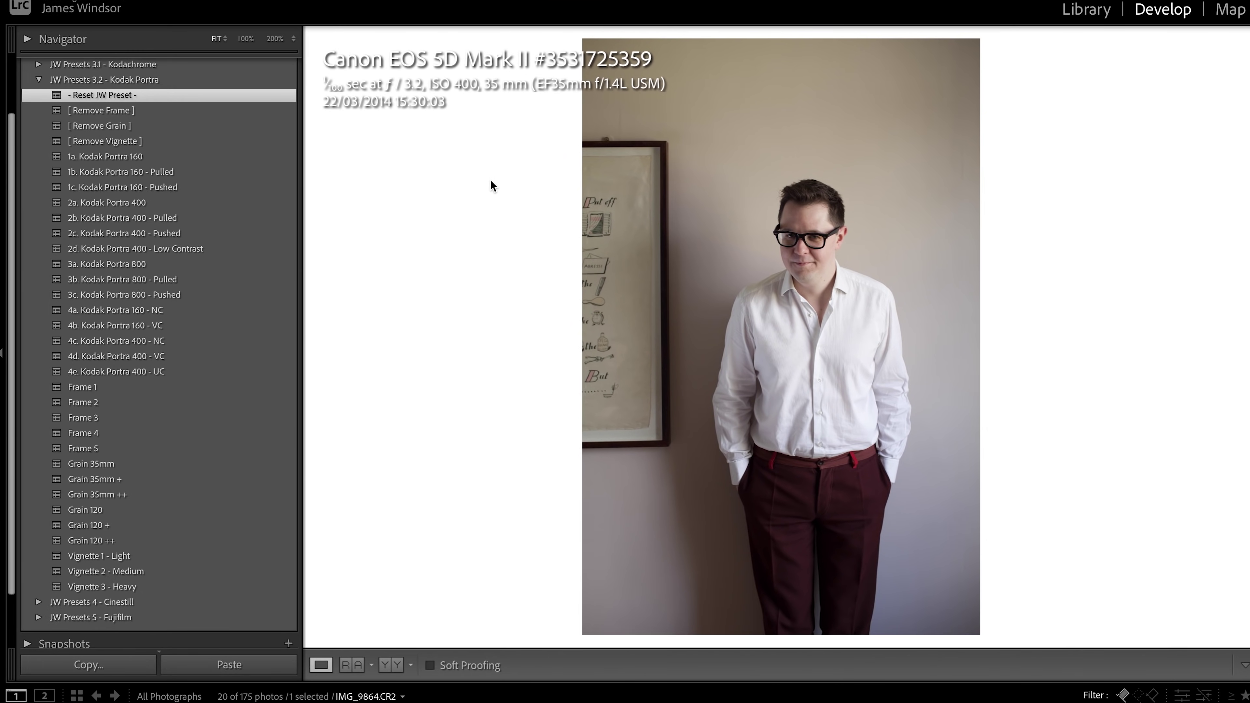
# Step: Apply 3a. Kodak Portra 800 to the man in glasses, then to the bride photo at exposure −0.45
pyautogui.click(143, 268)
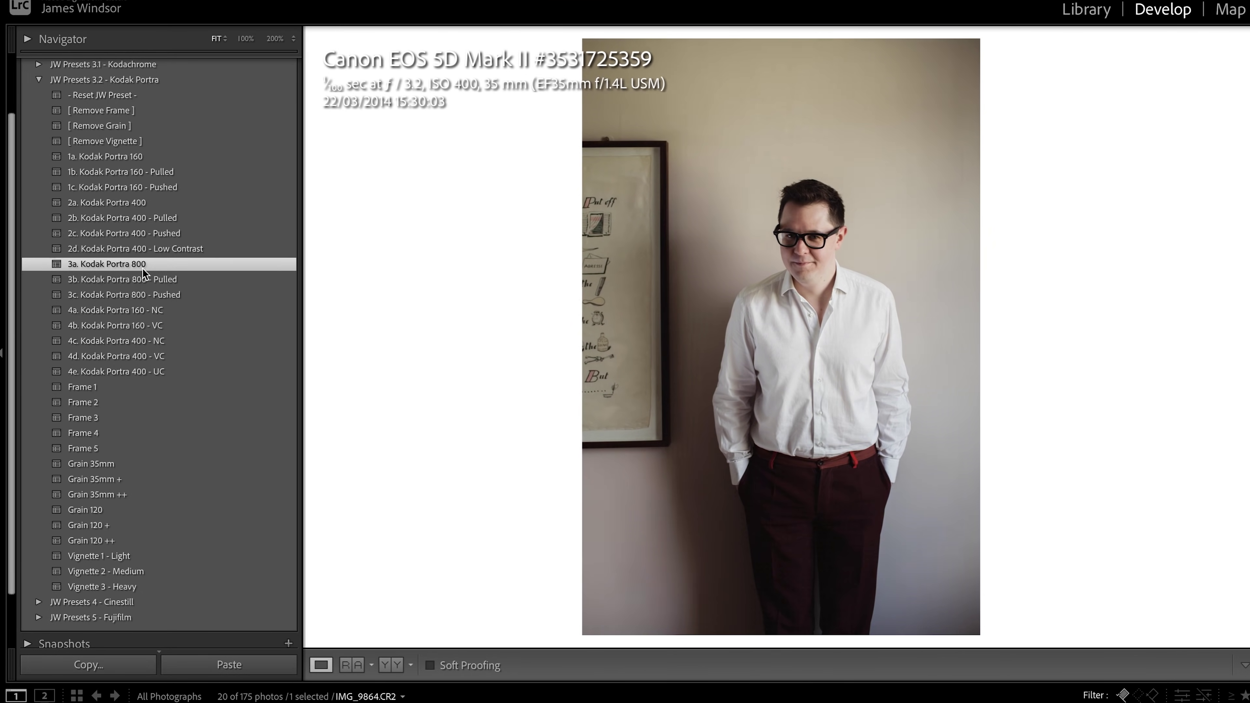
pyautogui.press('\\')
pyautogui.press('\\')
pyautogui.click(815, 256)
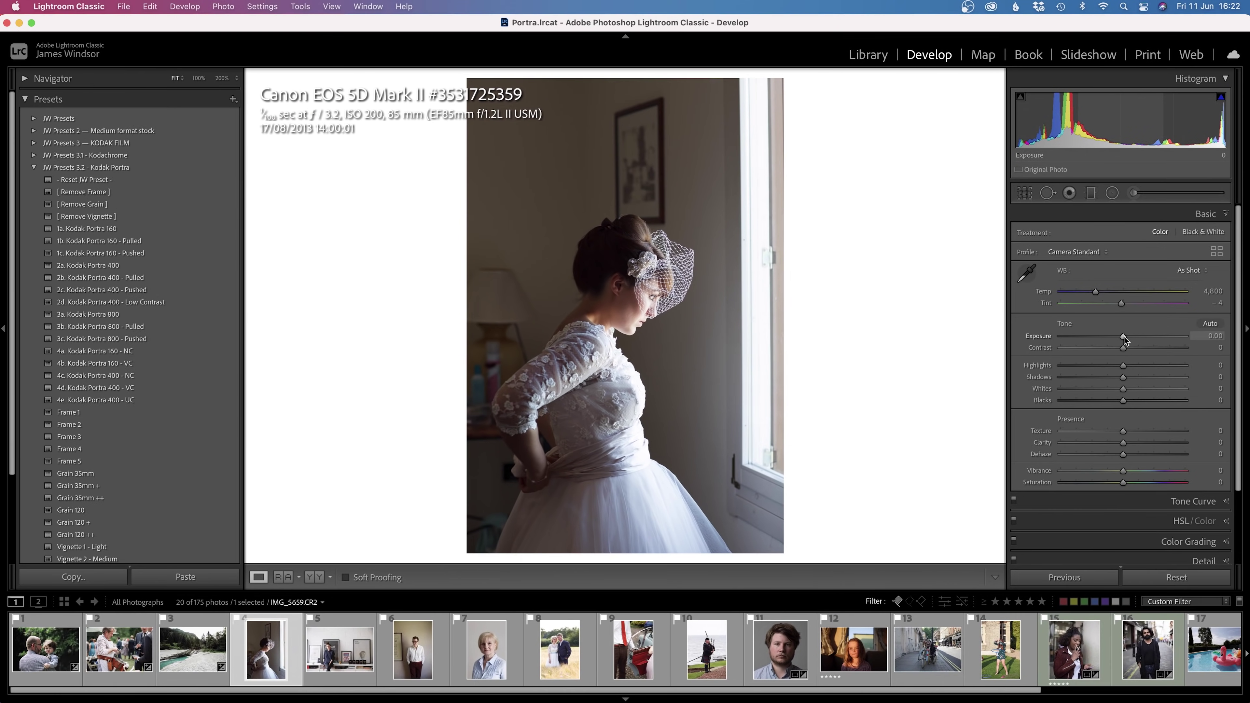
pyautogui.moveTo(1124, 337); pyautogui.dragTo(1116, 339)
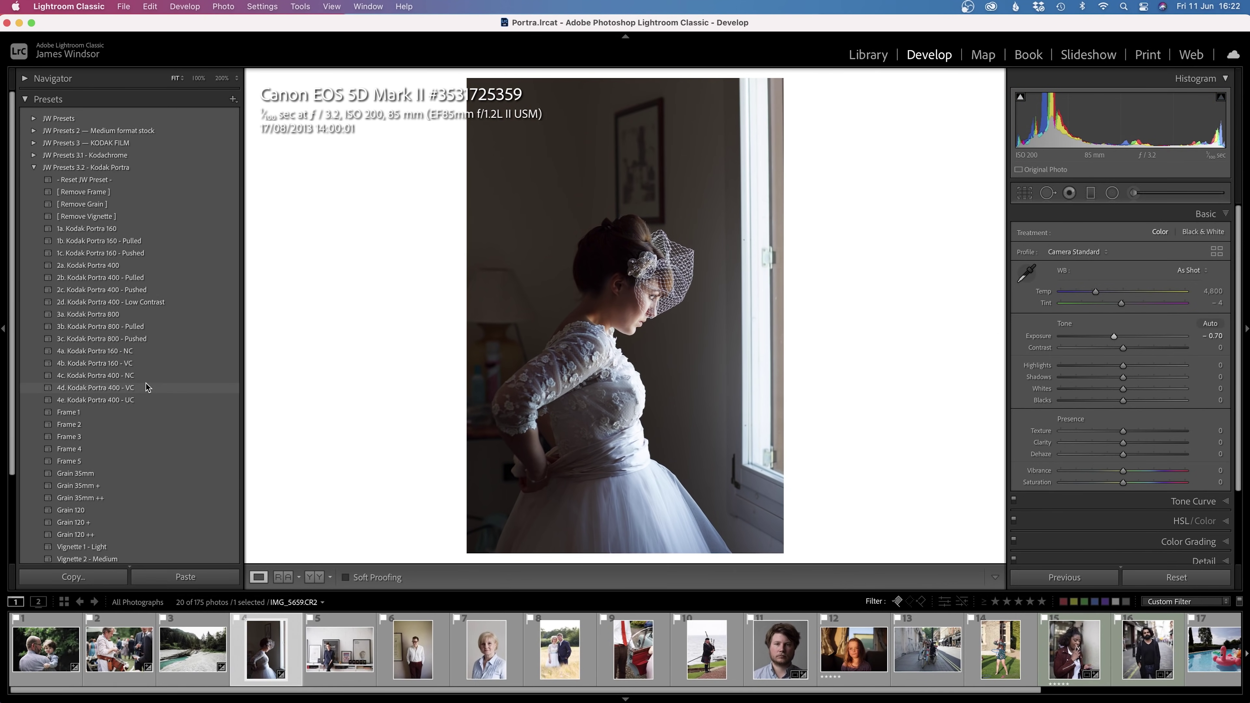
pyautogui.click(171, 316)
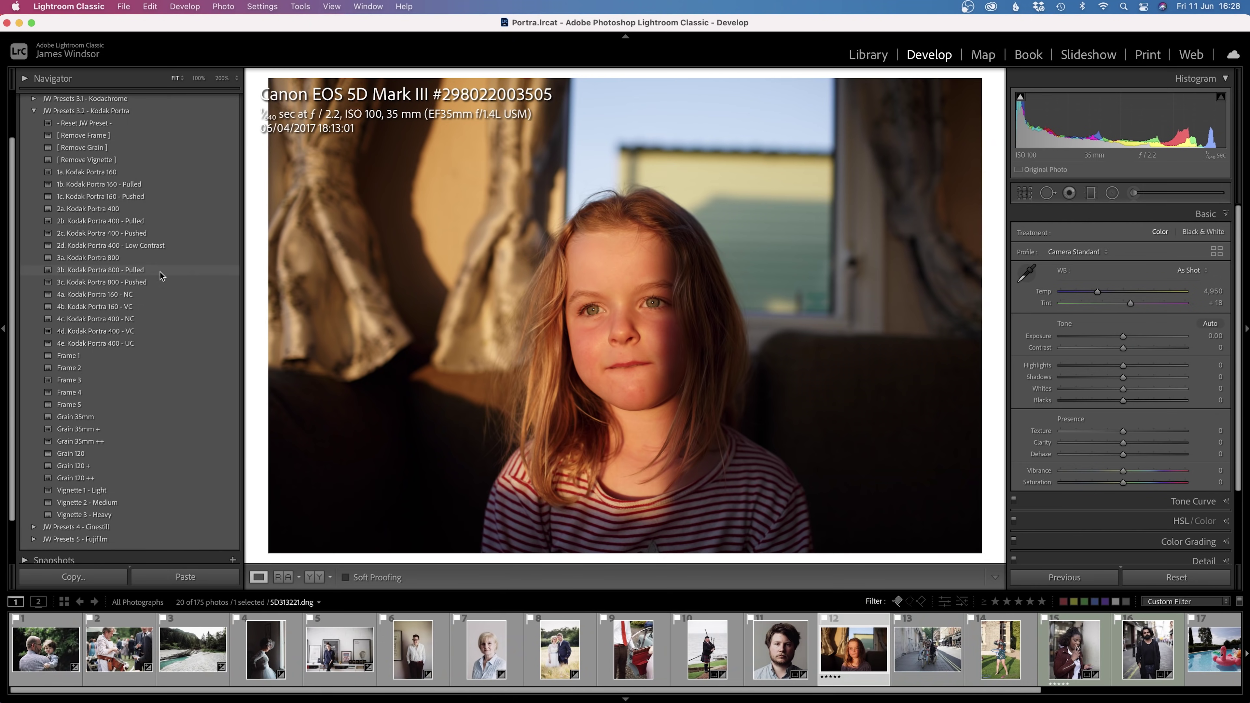
# Step: Give the girl 2c Portra 400 Pushed at +0.10, and the bicycle photo 3a Portra 800 with Vignette 1 - Light
pyautogui.click(133, 236)
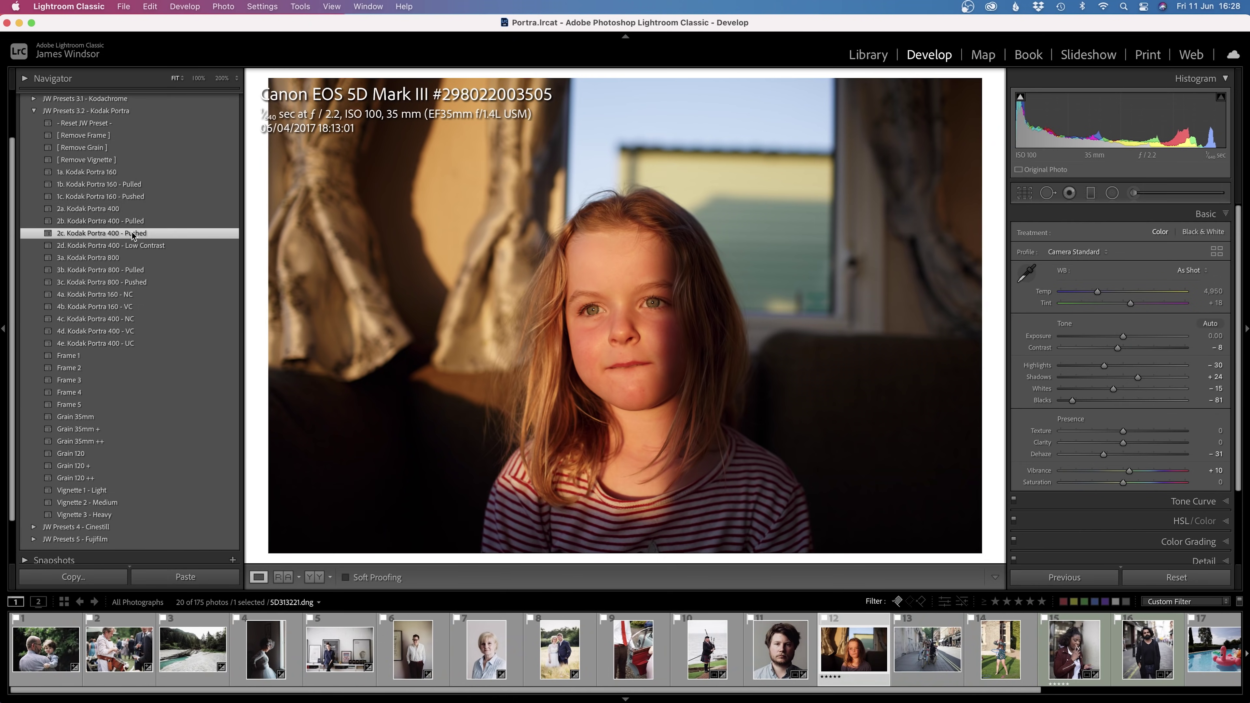
pyautogui.moveTo(1086, 337); pyautogui.dragTo(1088, 349)
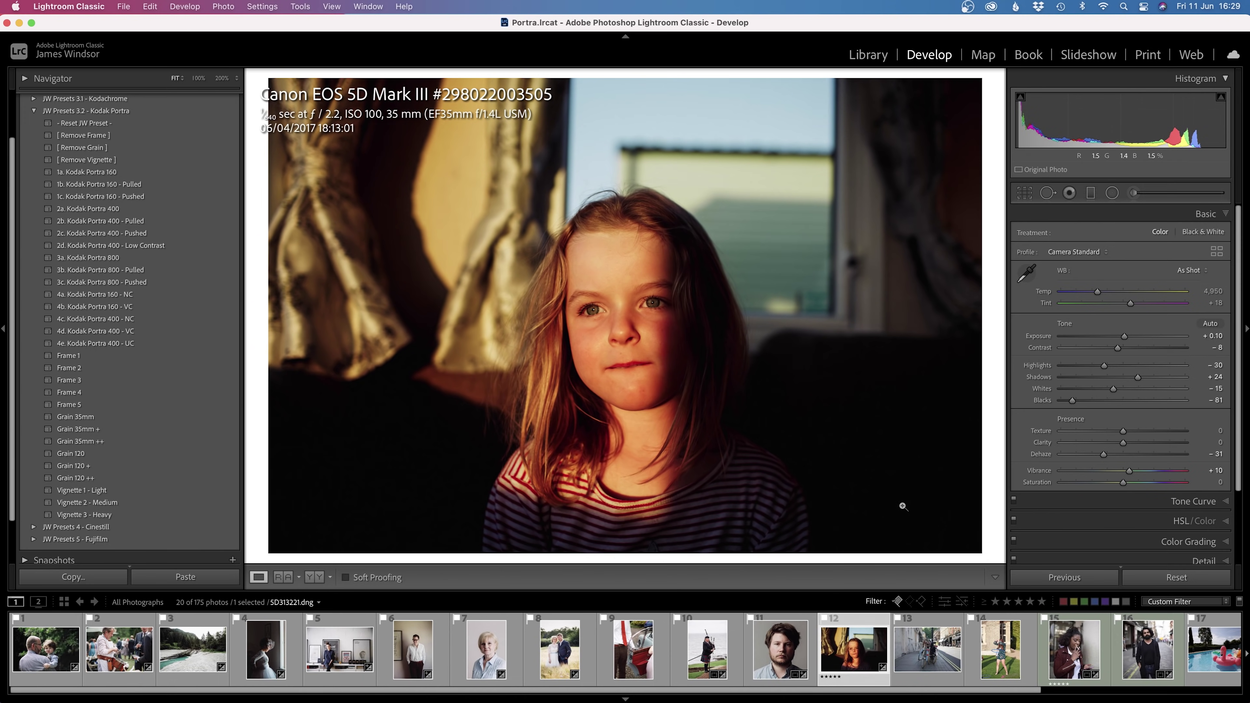
pyautogui.click(934, 653)
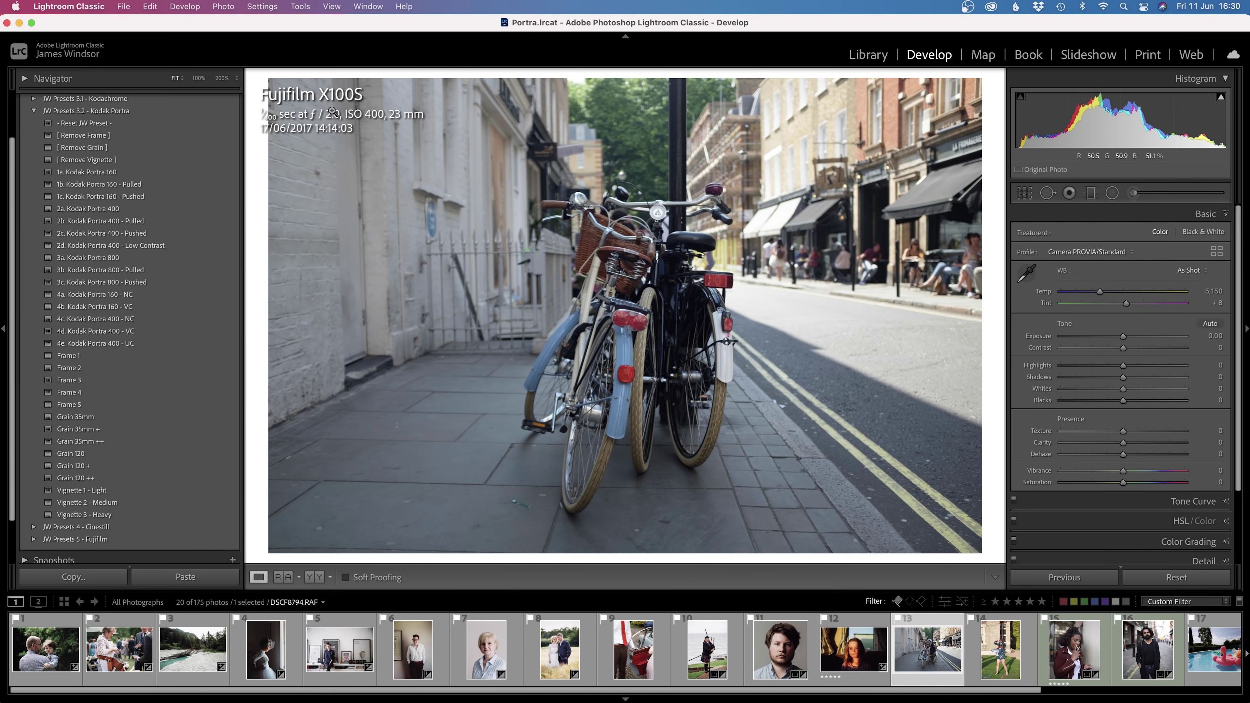
pyautogui.click(132, 258)
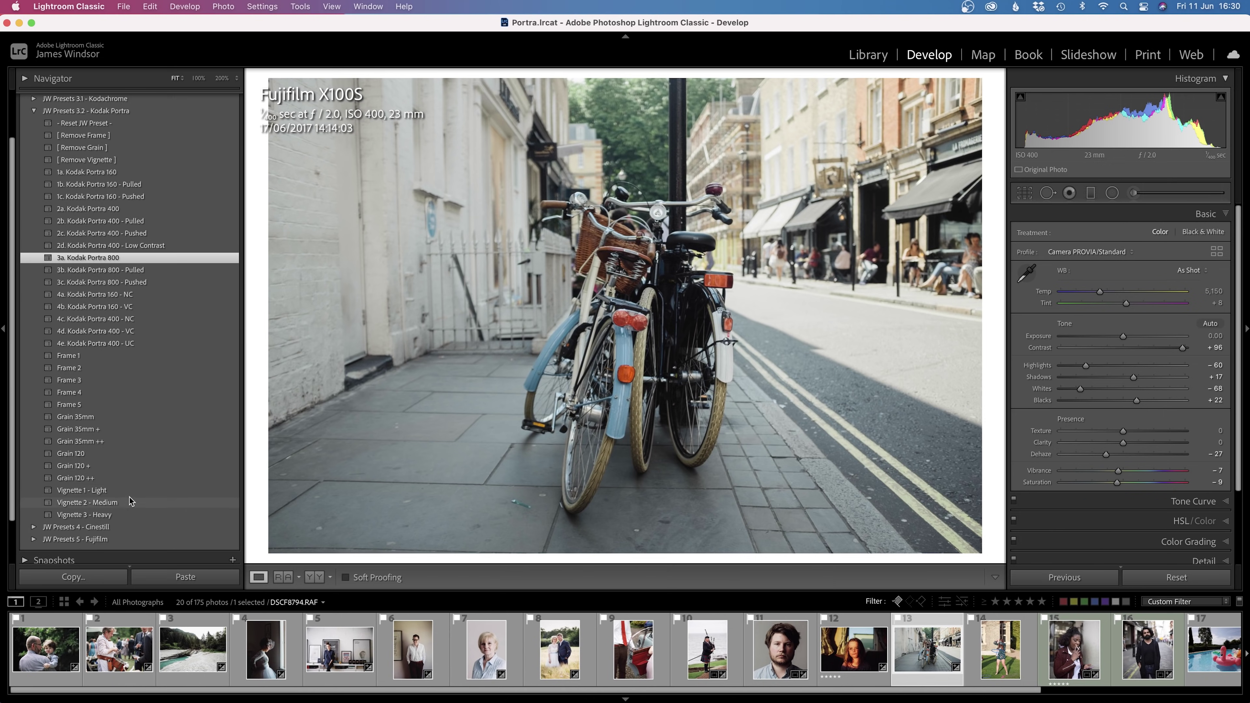
pyautogui.click(113, 500)
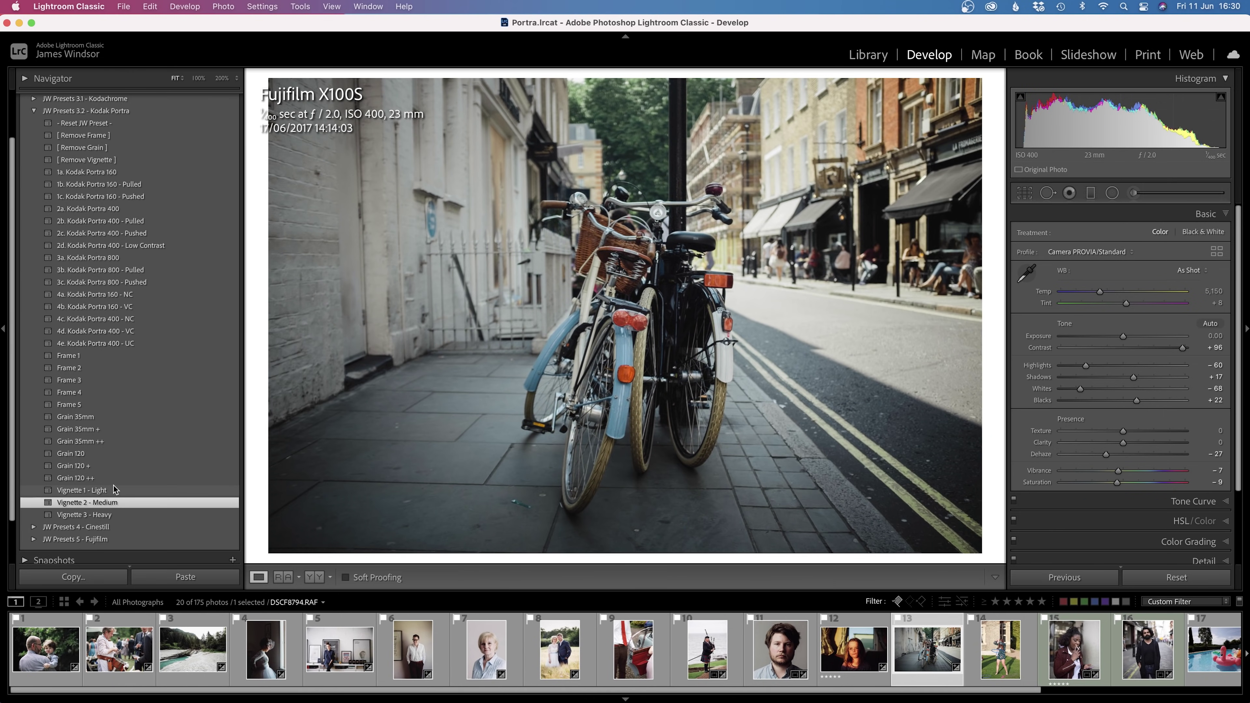
pyautogui.click(114, 487)
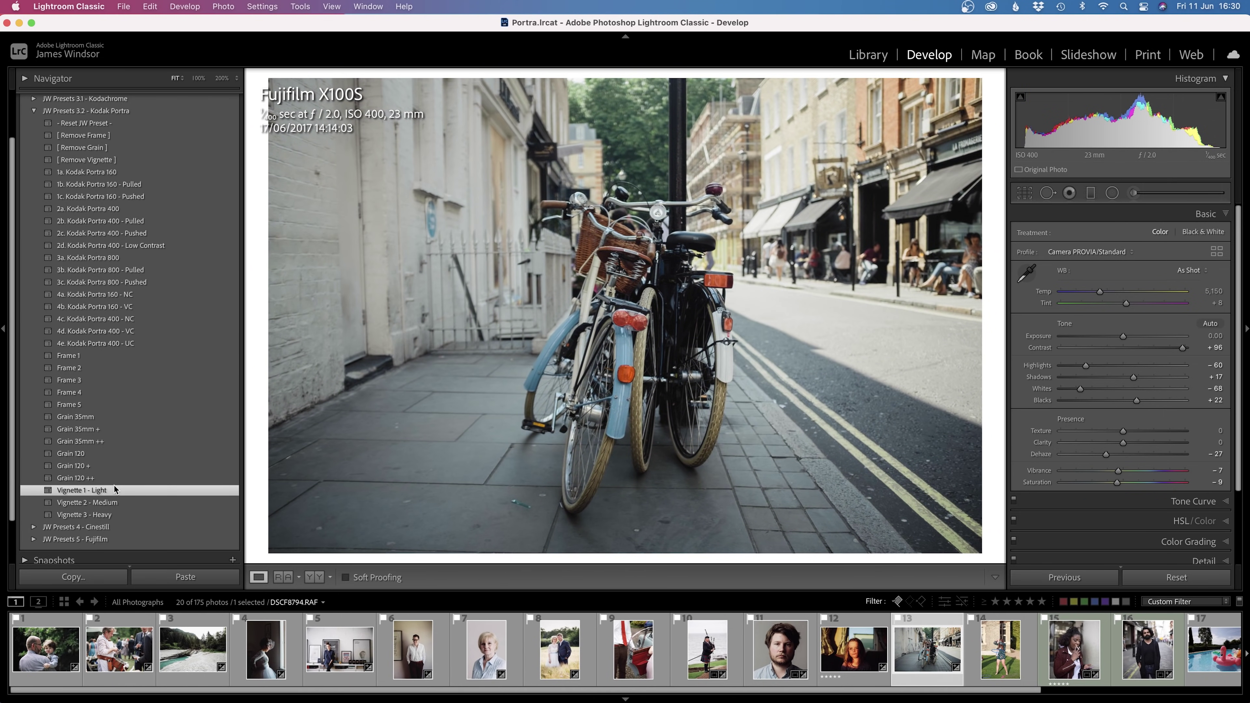
# Step: Give the hula-hoop photo 2a. Kodak Portra 400, Vignette 1 - Light and -0.25 exposure
pyautogui.click(1006, 668)
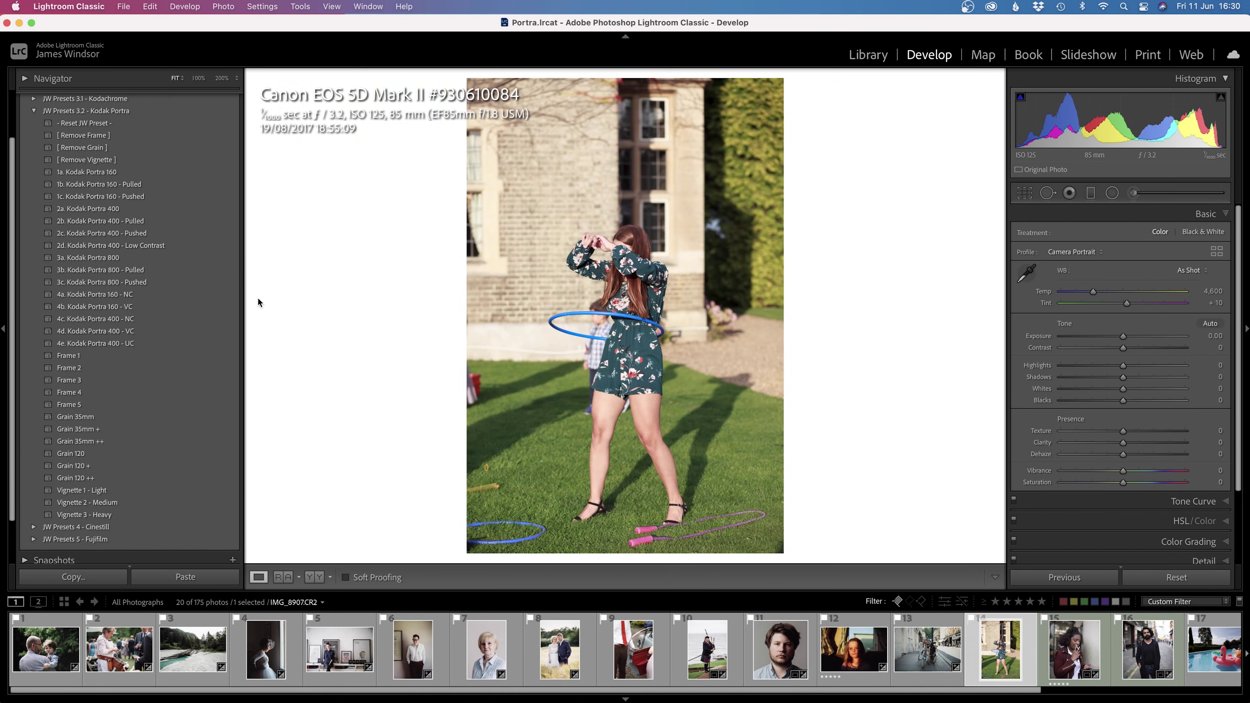
pyautogui.click(127, 207)
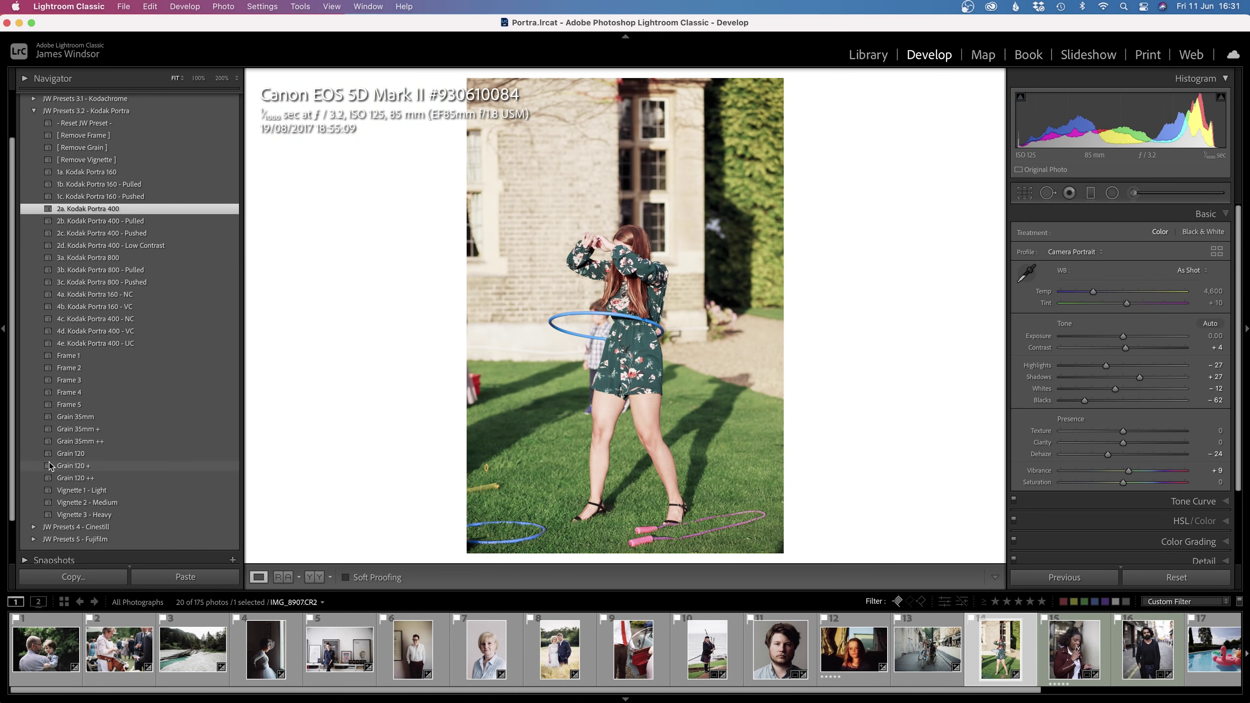
pyautogui.click(132, 502)
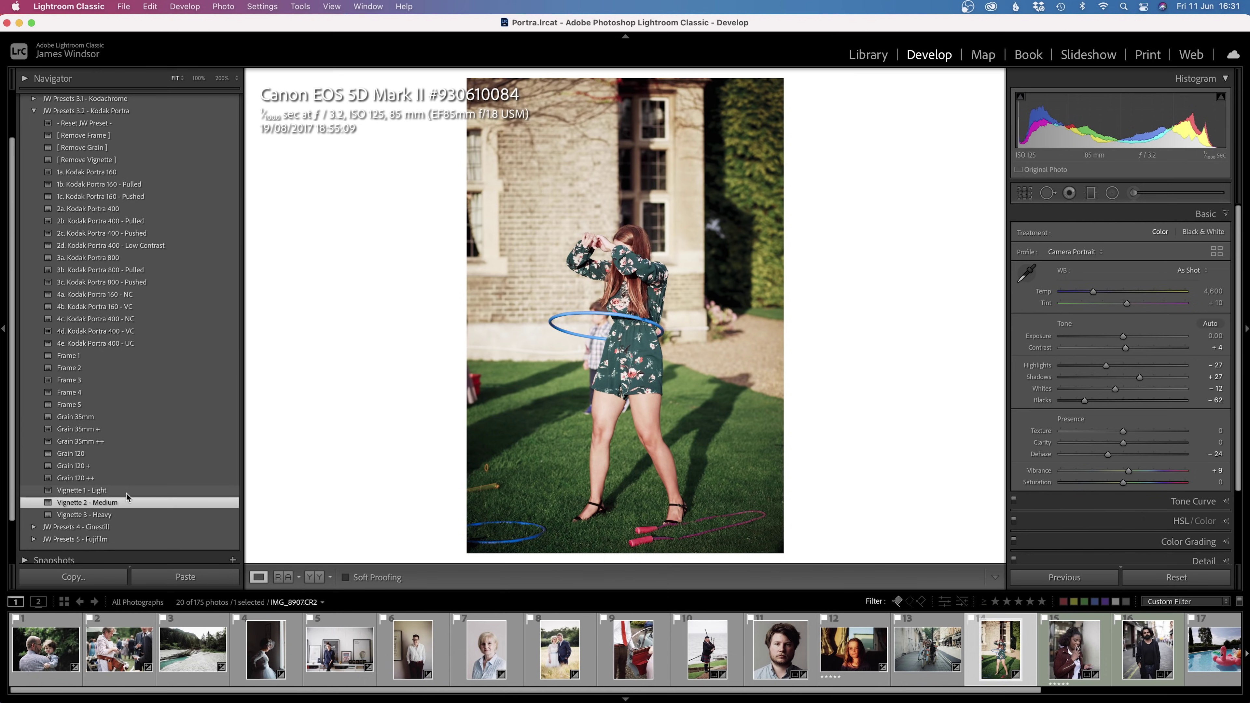
pyautogui.click(126, 491)
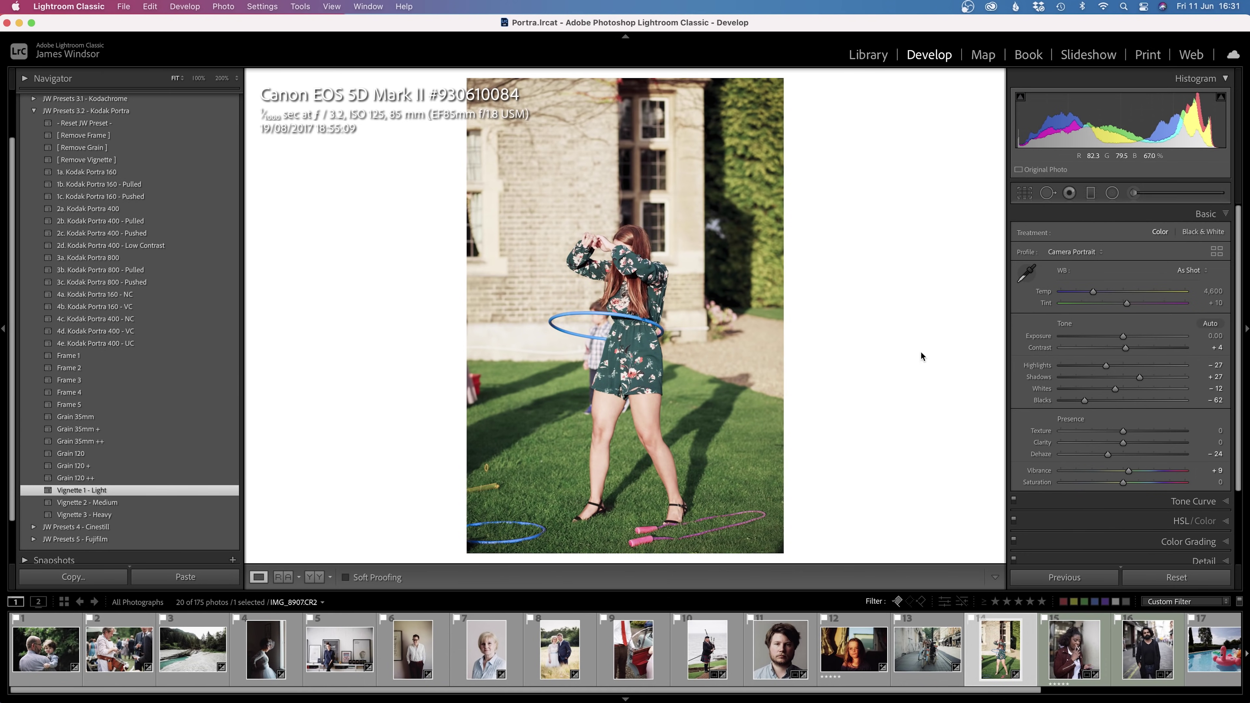
pyautogui.moveTo(1123, 337); pyautogui.dragTo(1120, 336)
# Step: Compare the edit with the original at full view and 200% zoom, then advance to the next photo
pyautogui.press('\\')
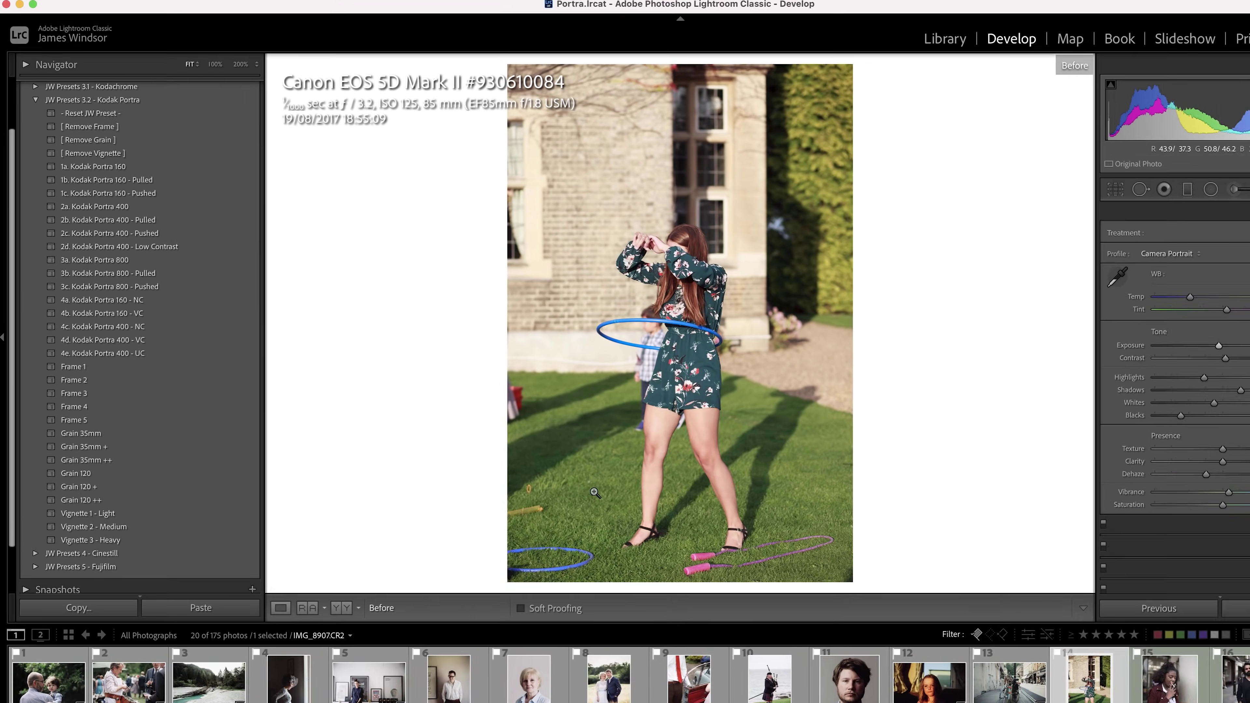
pyautogui.press('\\')
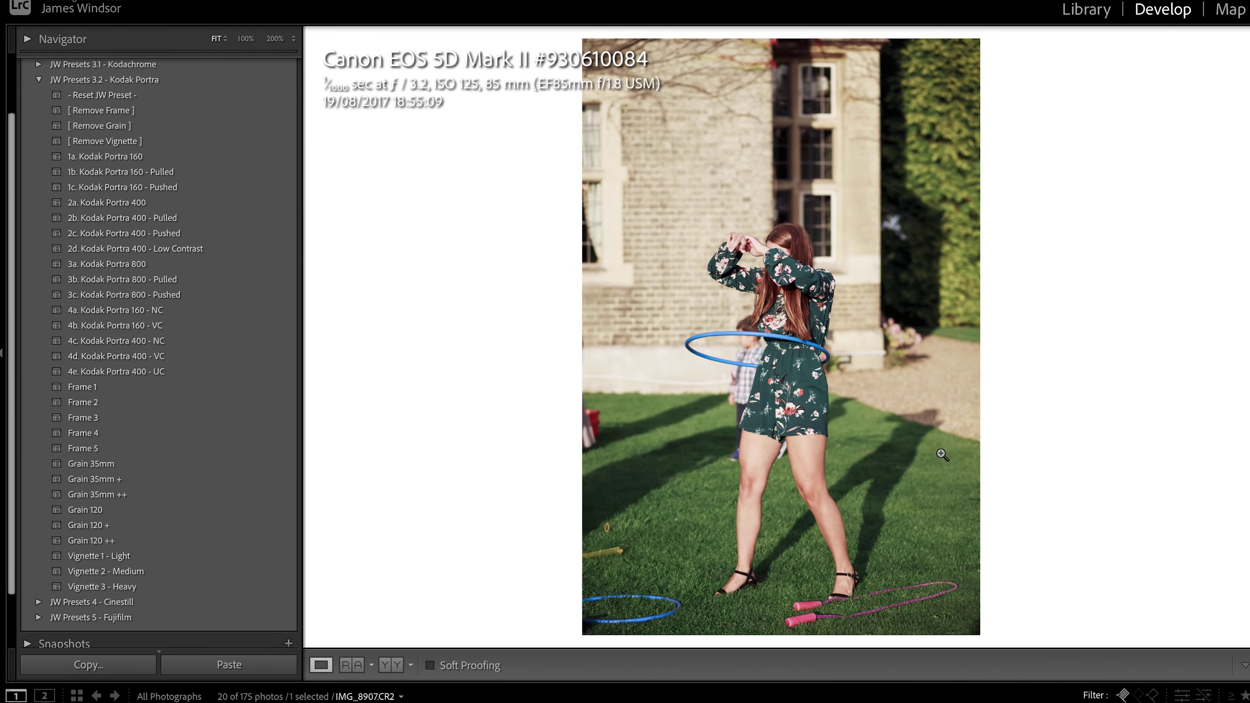
pyautogui.click(753, 270)
pyautogui.press('\\')
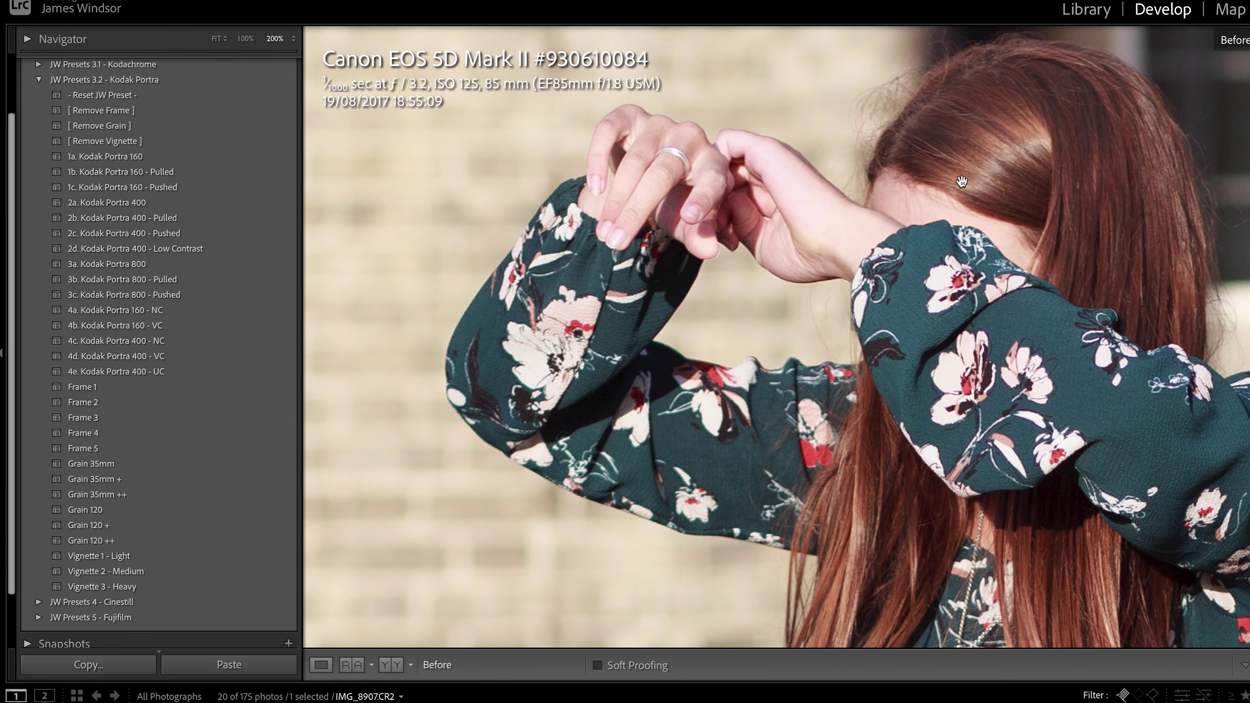
pyautogui.press('\\')
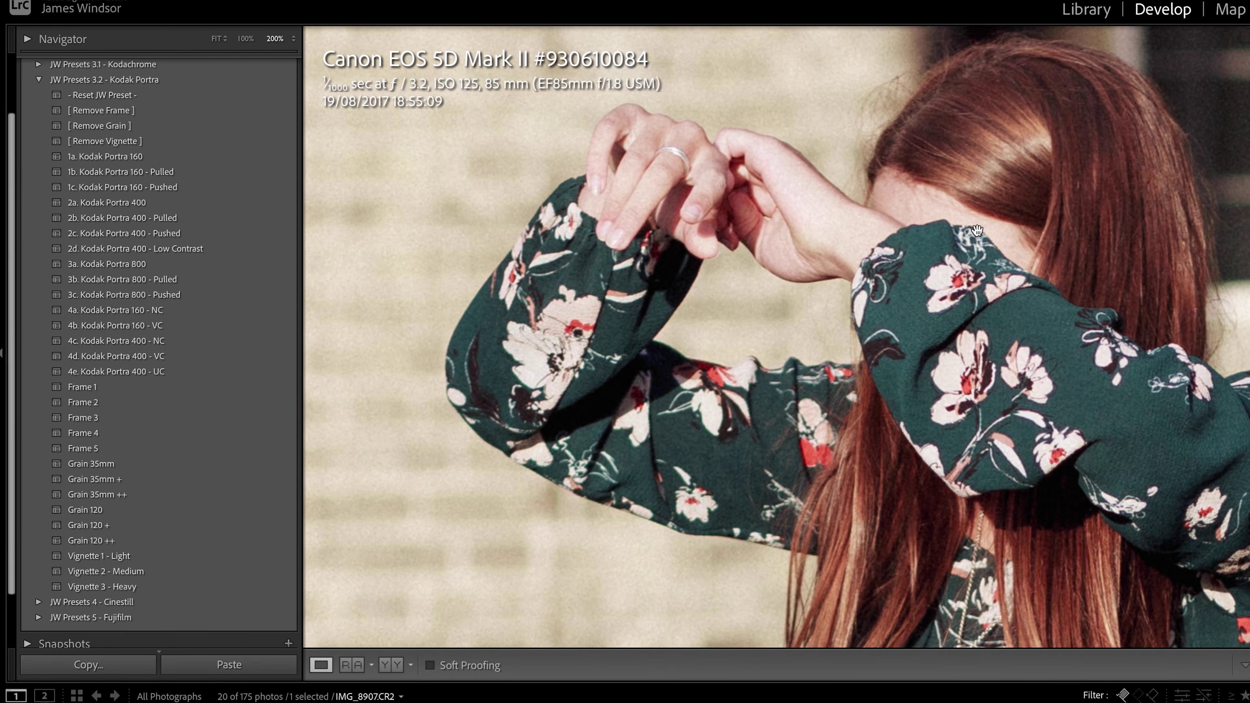
pyautogui.click(832, 239)
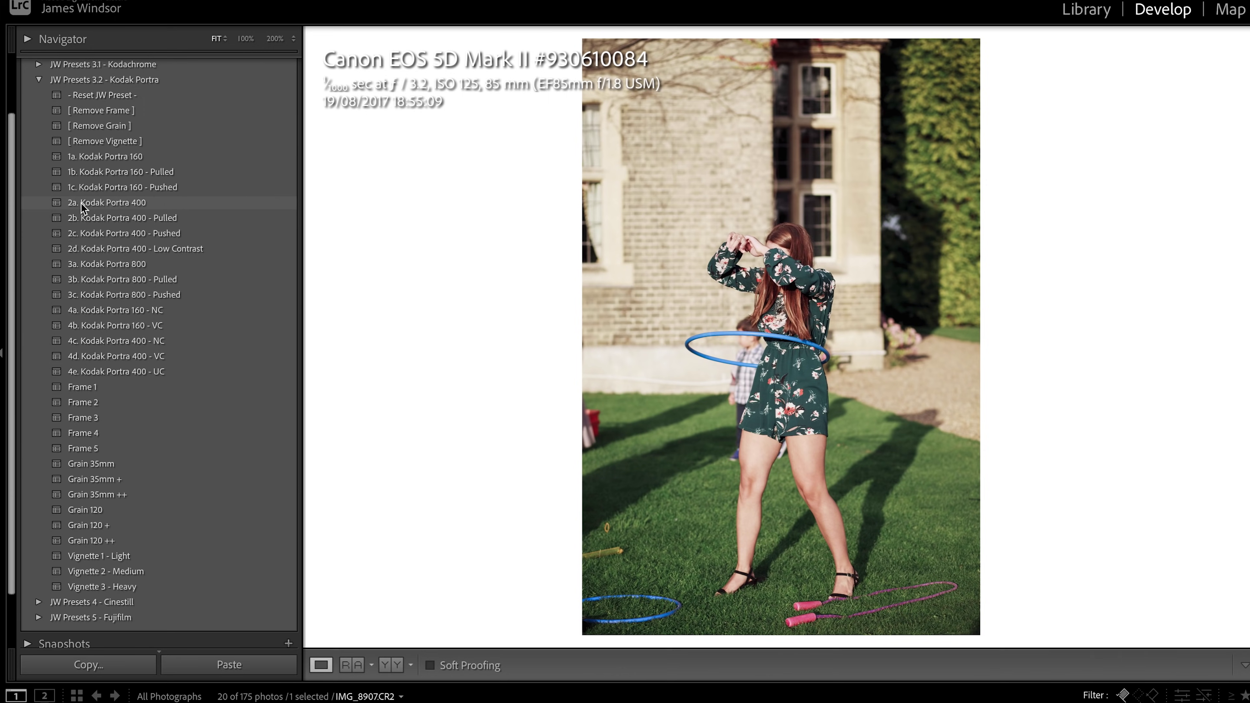
pyautogui.press('Right')
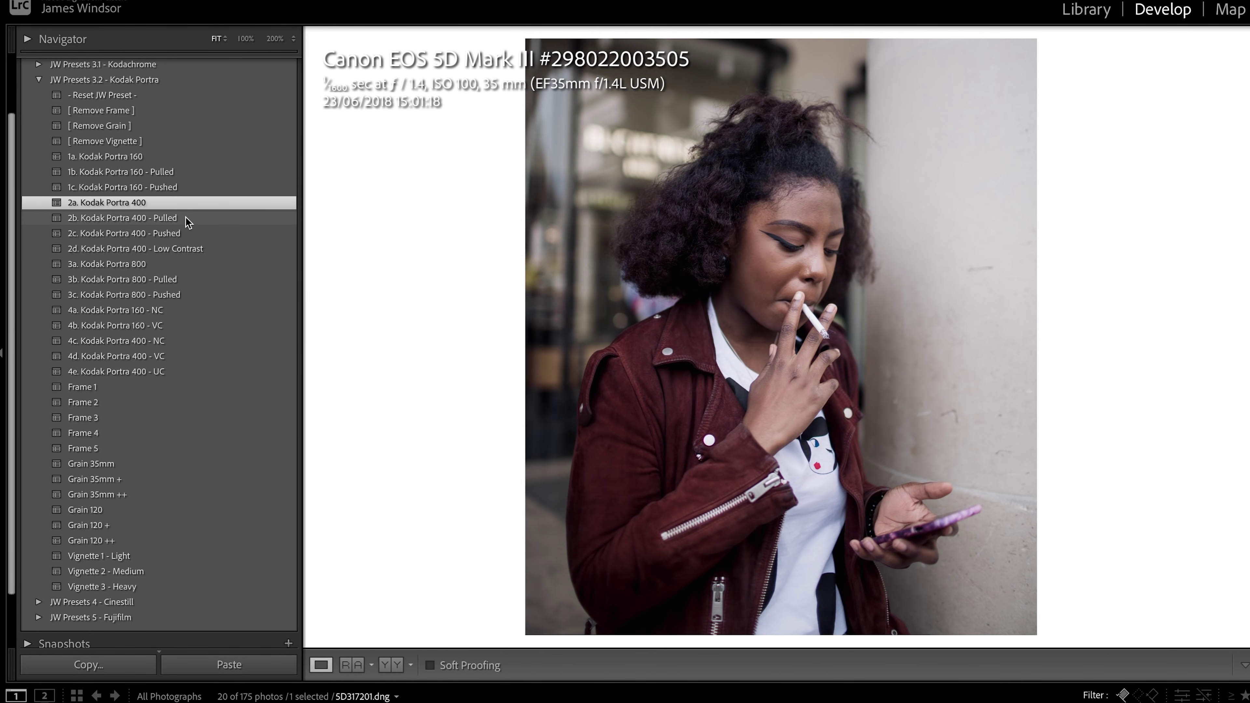
# Step: Apply 2c. Kodak Portra 400 - Pushed, +0.25 exposure and Vignette 1 - Light, then open SD317207.dng
pyautogui.click(187, 219)
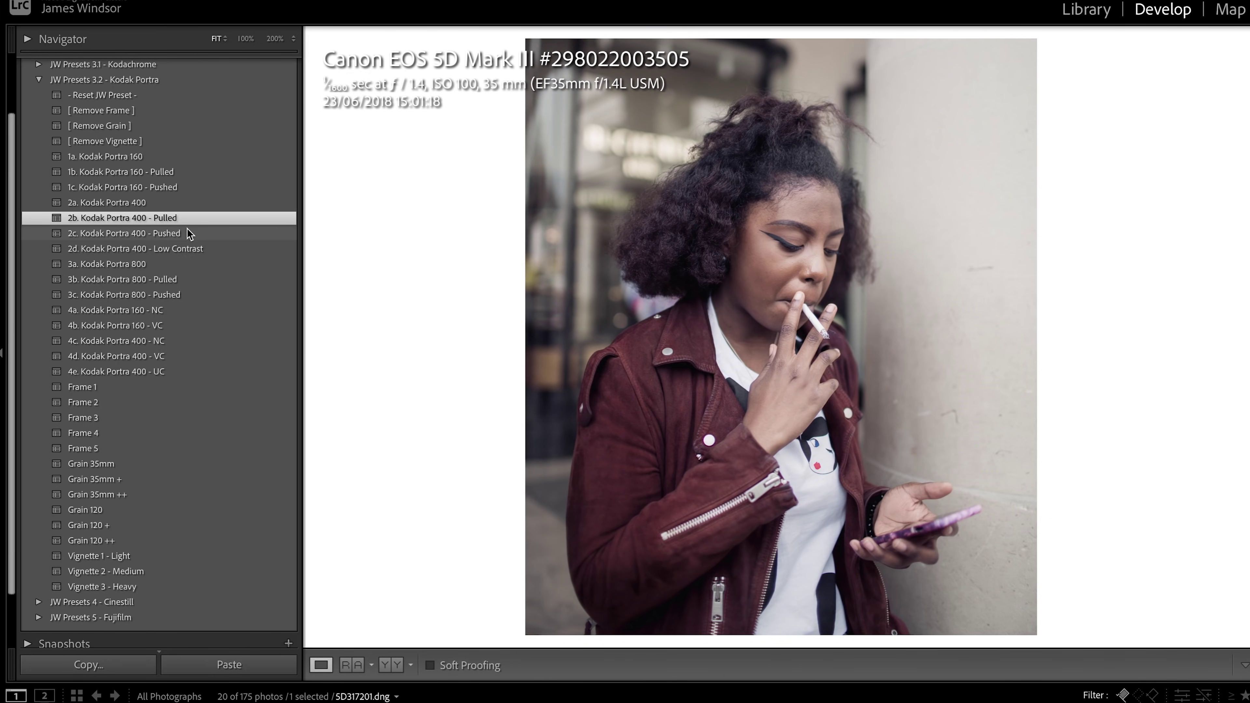
pyautogui.click(187, 233)
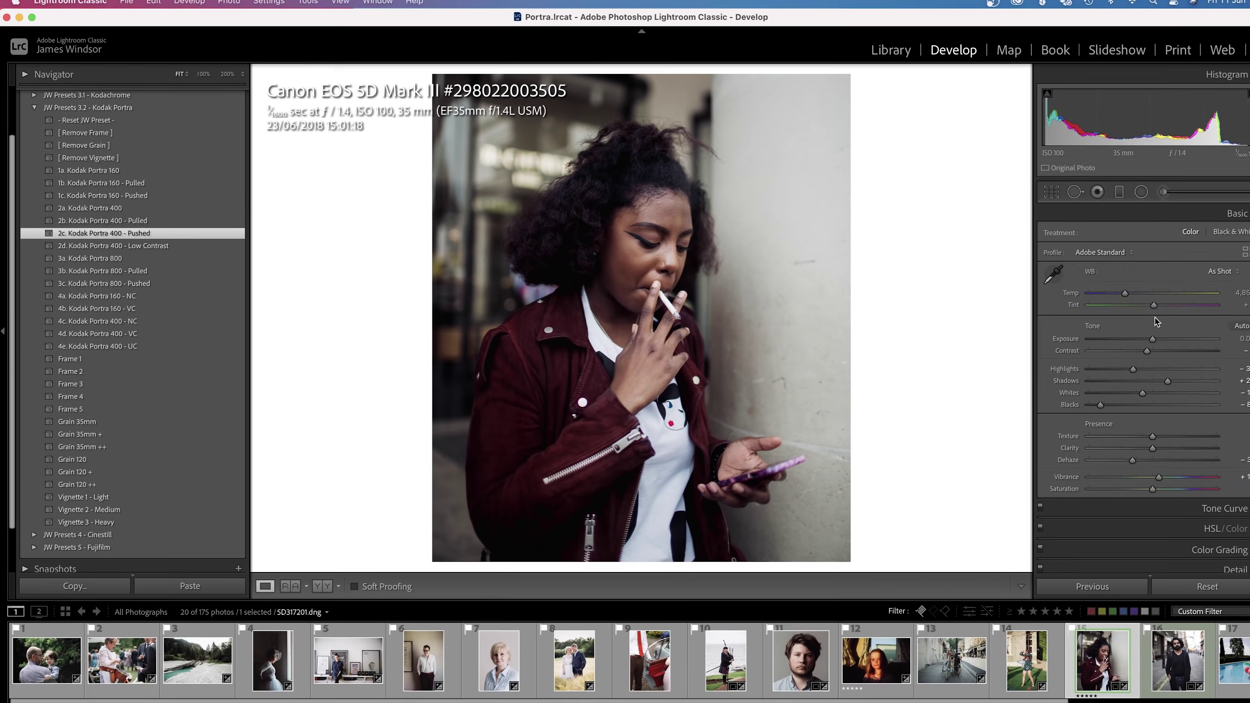
pyautogui.moveTo(1120, 336); pyautogui.dragTo(1127, 340)
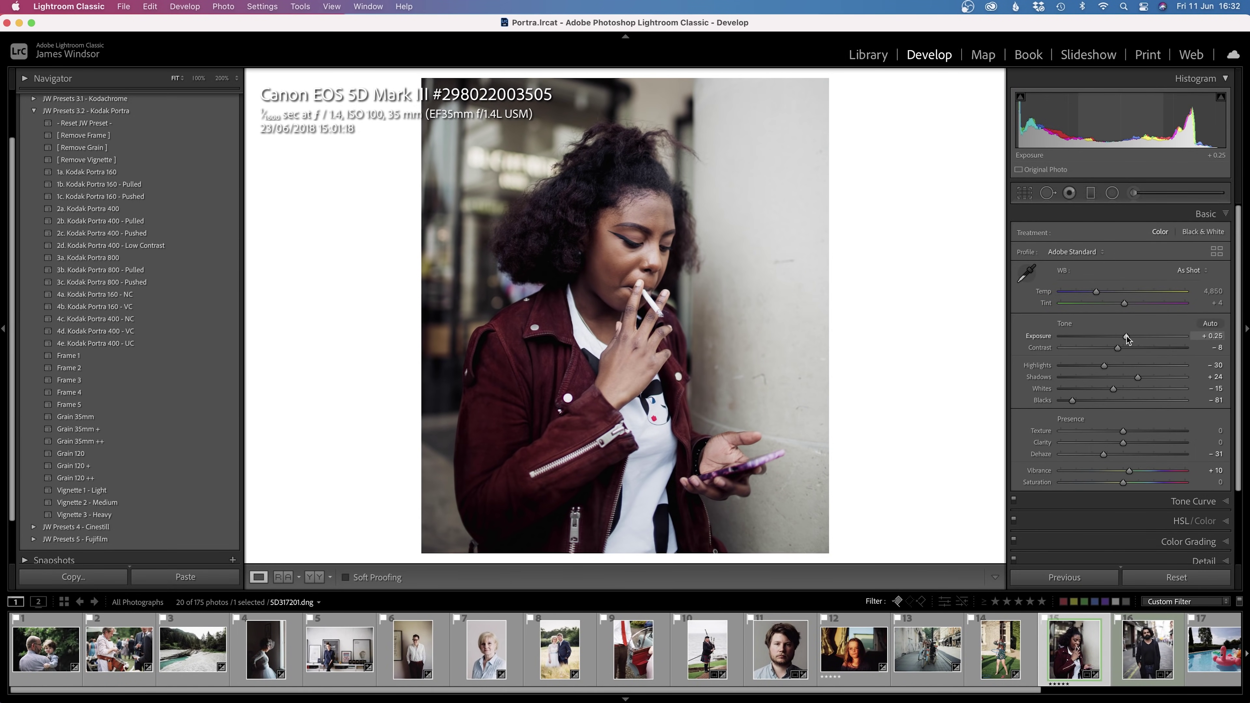
pyautogui.click(155, 496)
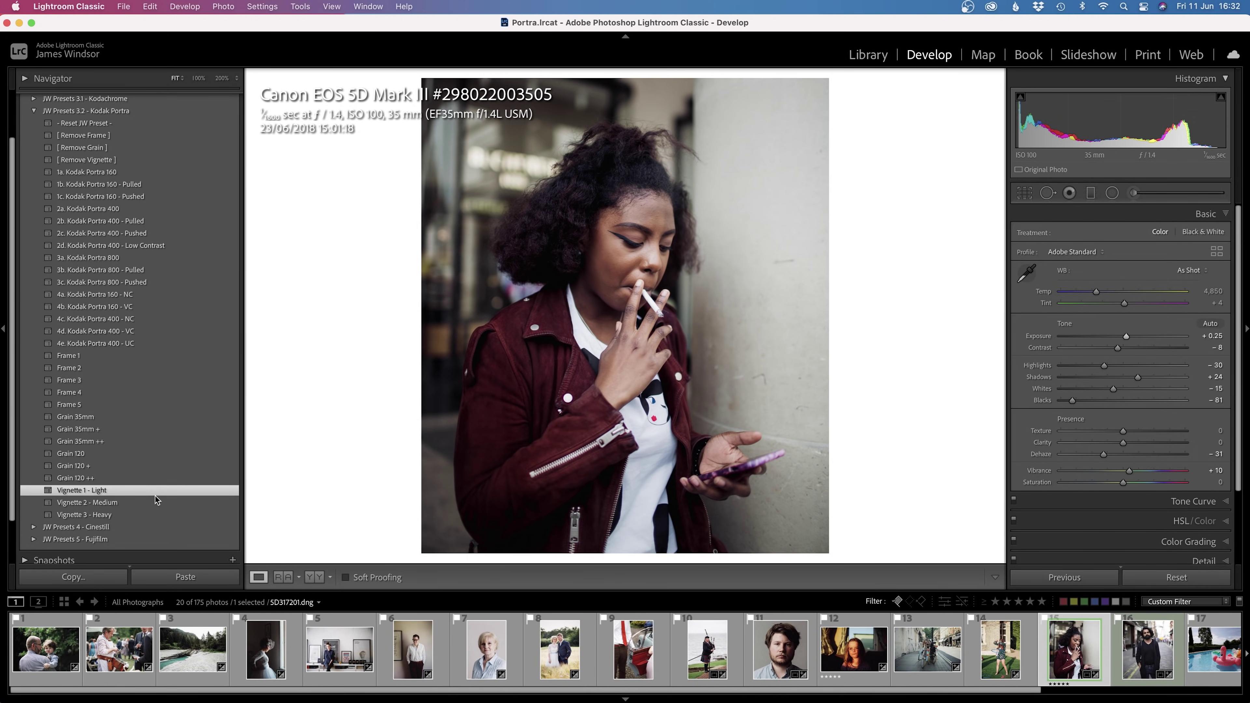
pyautogui.click(153, 502)
pyautogui.click(154, 493)
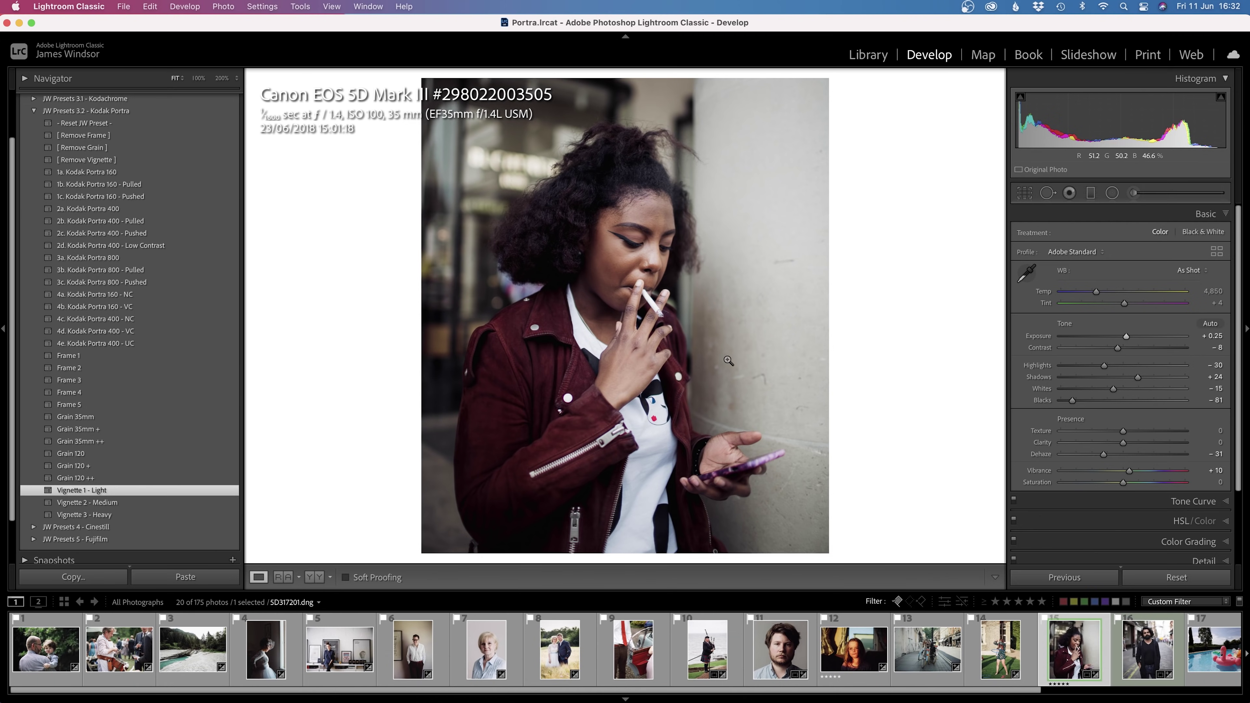
pyautogui.click(1153, 649)
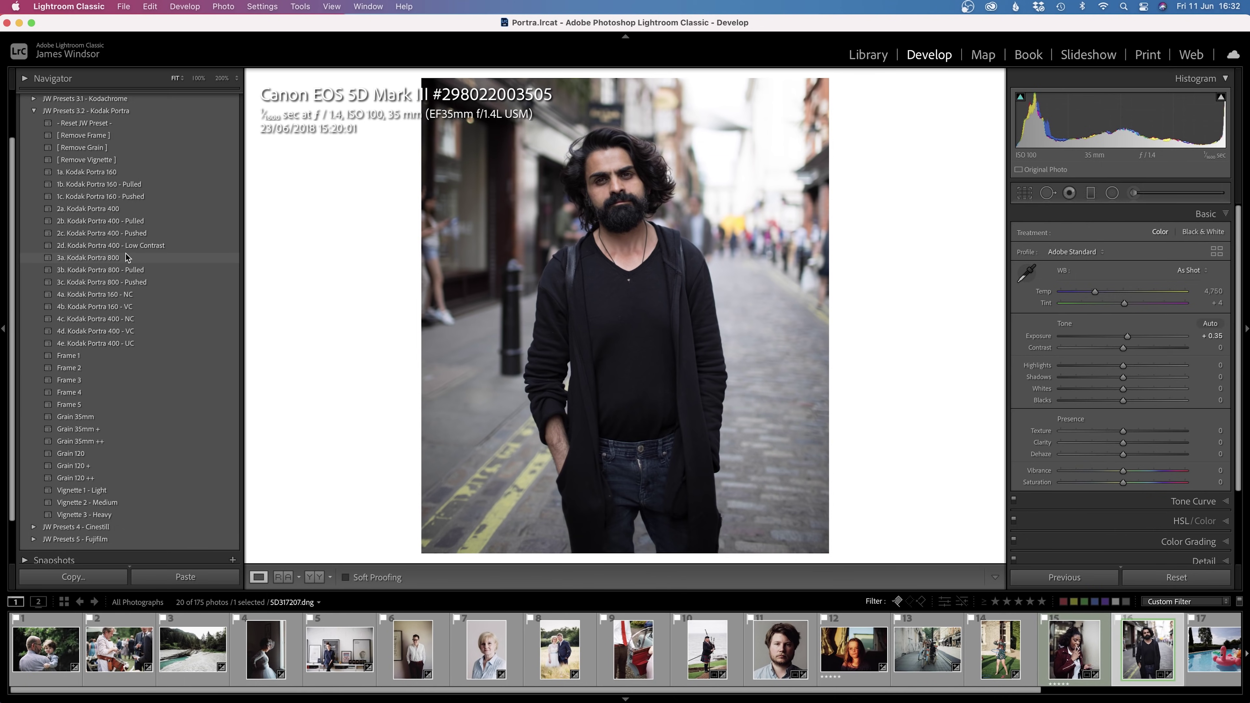
# Step: Try Portra 800, 800 Pulled, 800 Pushed, 400 and 160 looks, settling on 4e. Kodak Portra 400 - UC
pyautogui.click(126, 256)
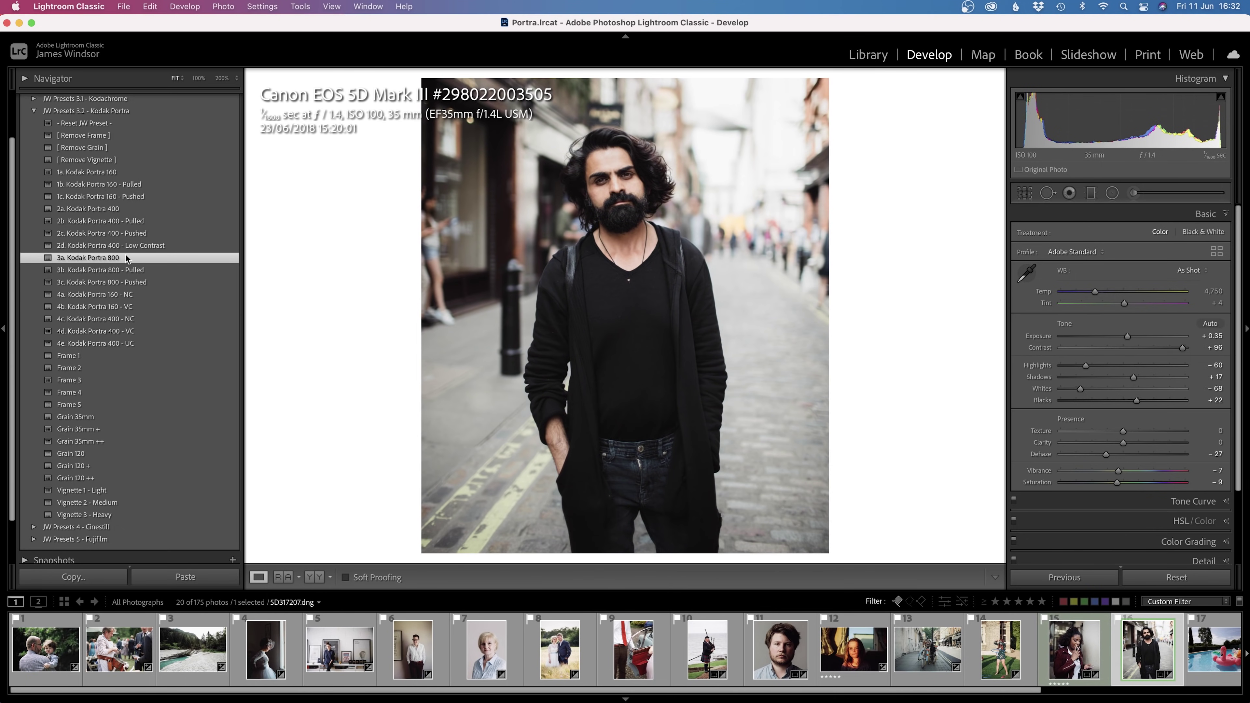
pyautogui.click(137, 272)
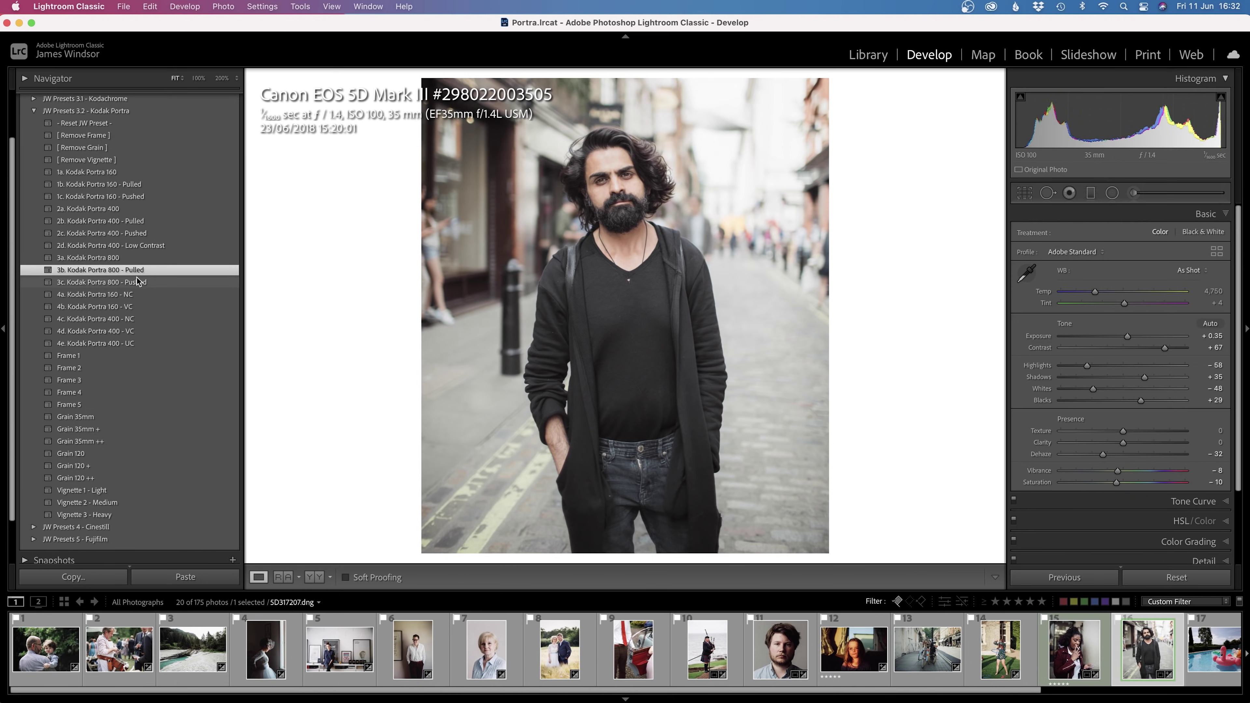
pyautogui.click(138, 283)
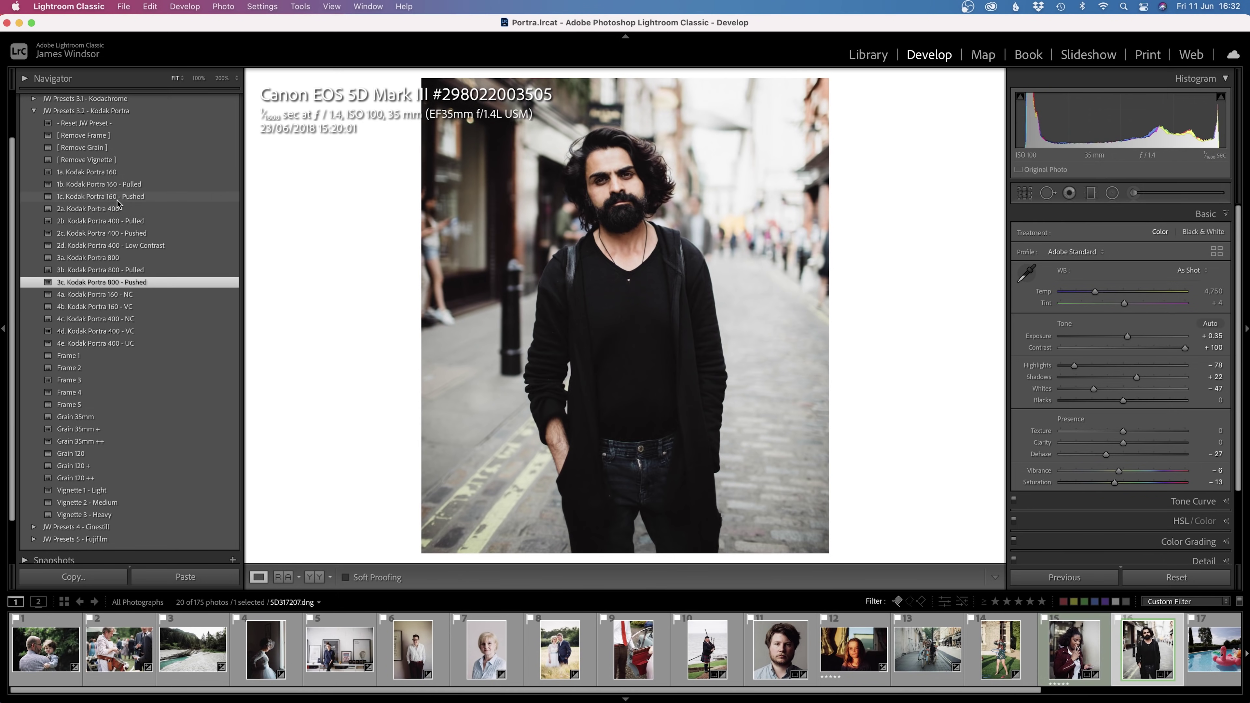
pyautogui.click(119, 209)
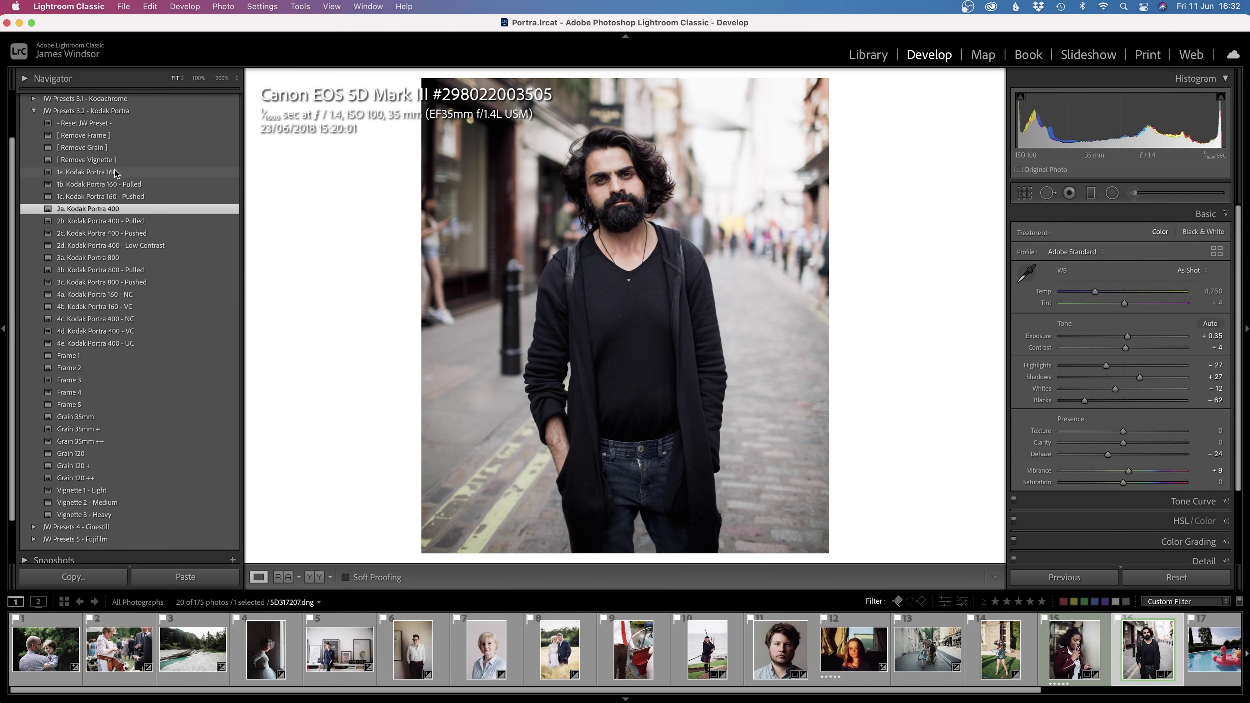
pyautogui.click(115, 172)
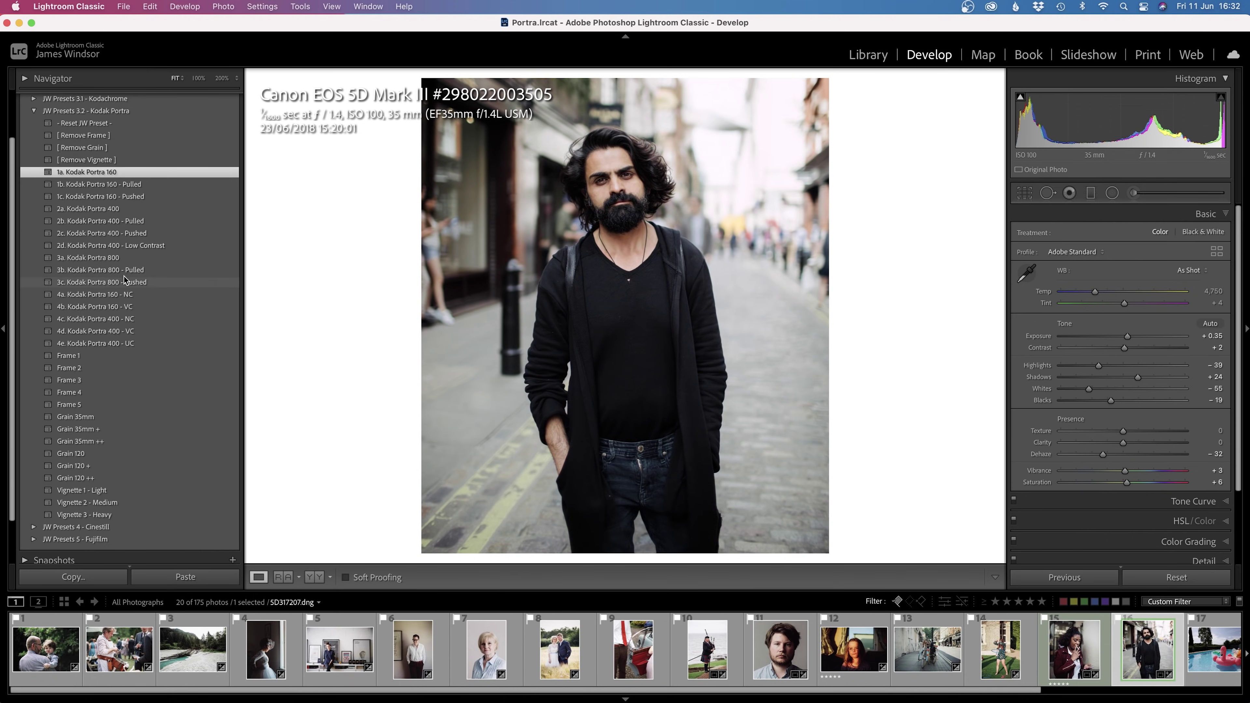
pyautogui.click(127, 345)
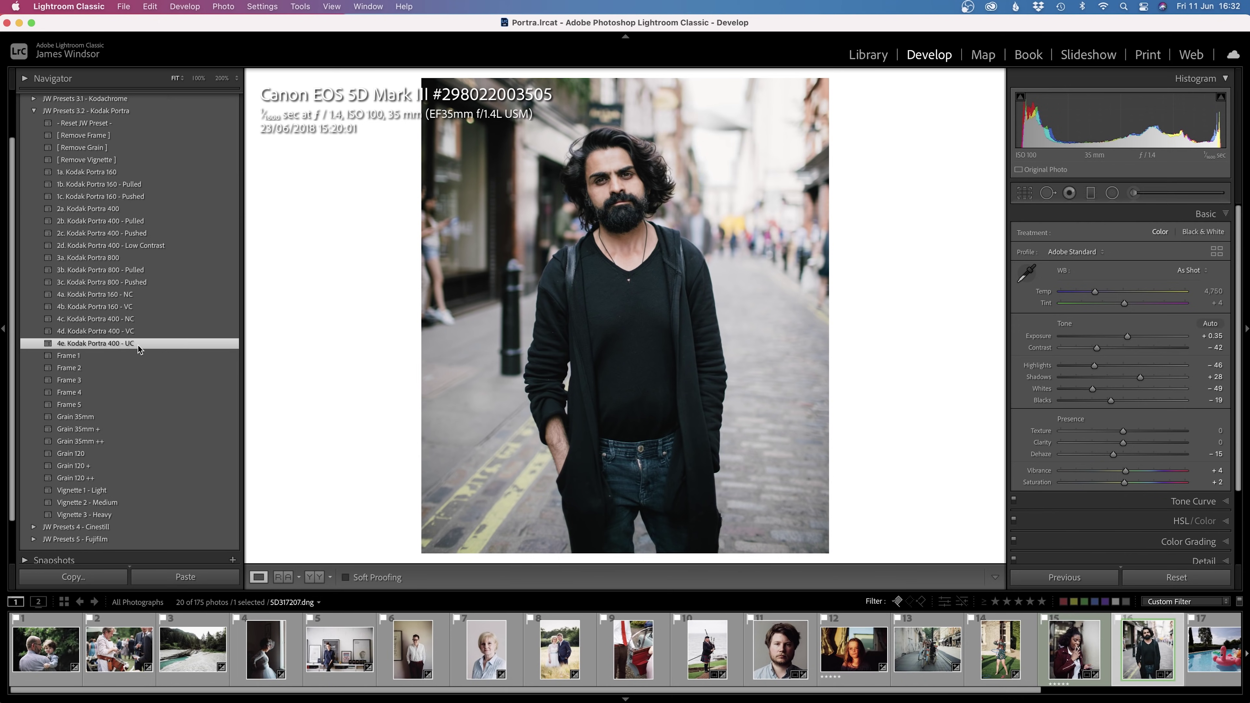
# Step: Move to flamingo photo 9T9A1784.CR3 and apply 2d. Kodak Portra 400 - Low Contrast
pyautogui.press('Right')
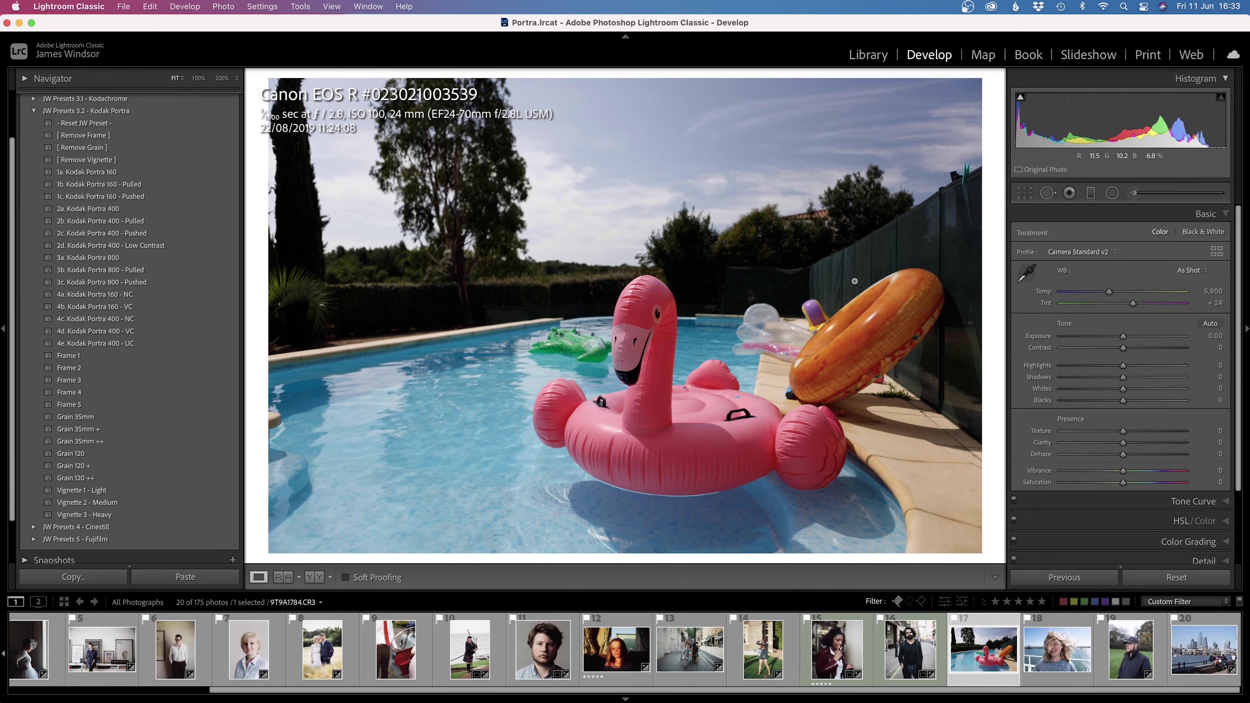
pyautogui.click(102, 209)
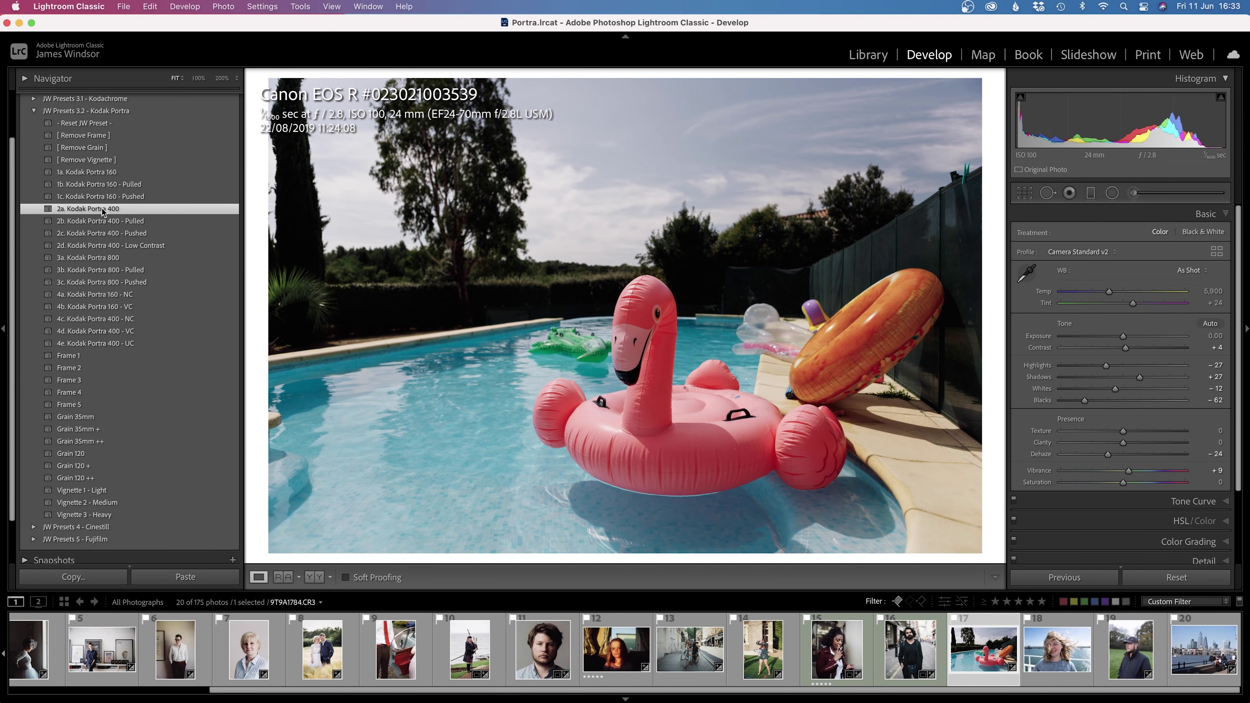
pyautogui.click(159, 246)
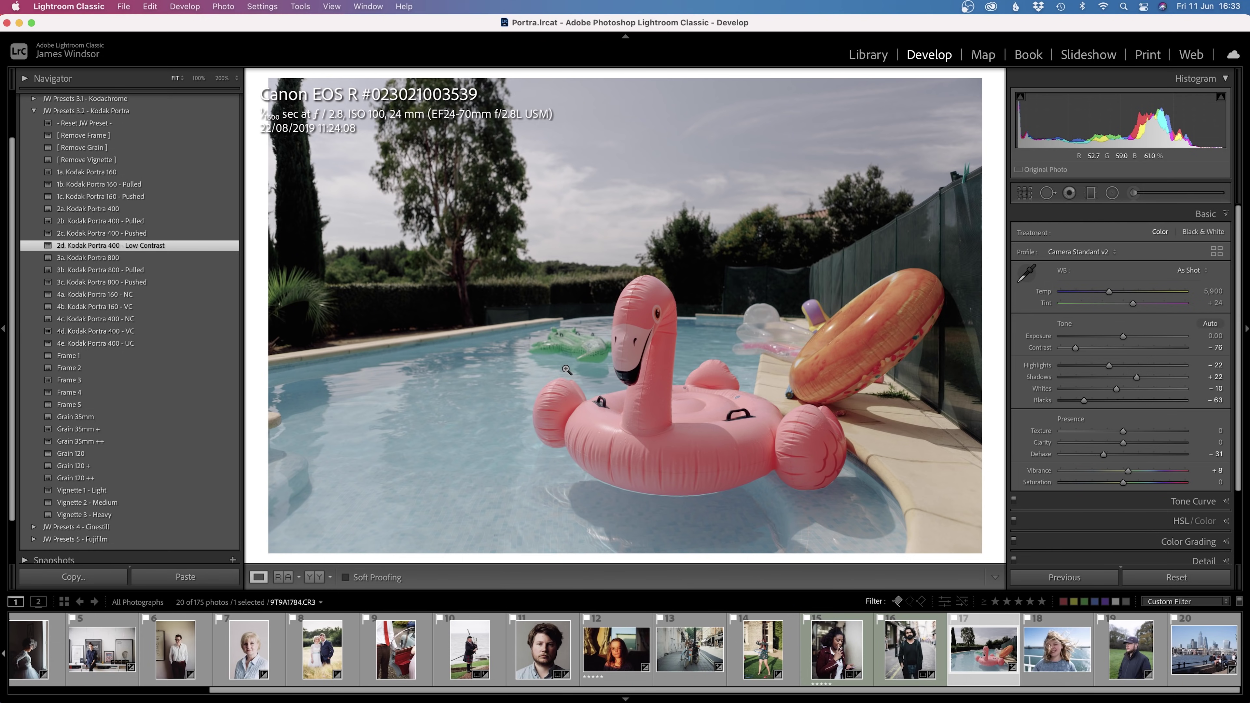
# Step: Open the windswept child portrait and apply 3c. Kodak Portra 800 - Pushed with Vignette 1 - Light
pyautogui.click(1065, 669)
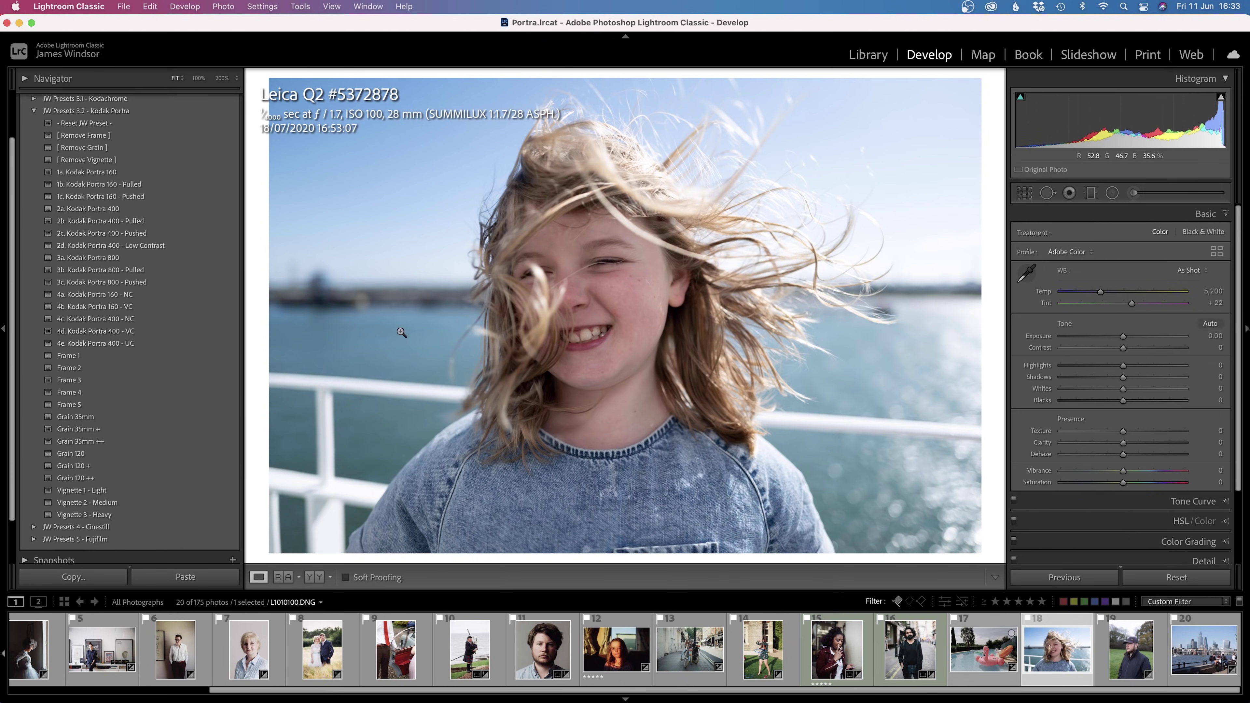
pyautogui.click(136, 256)
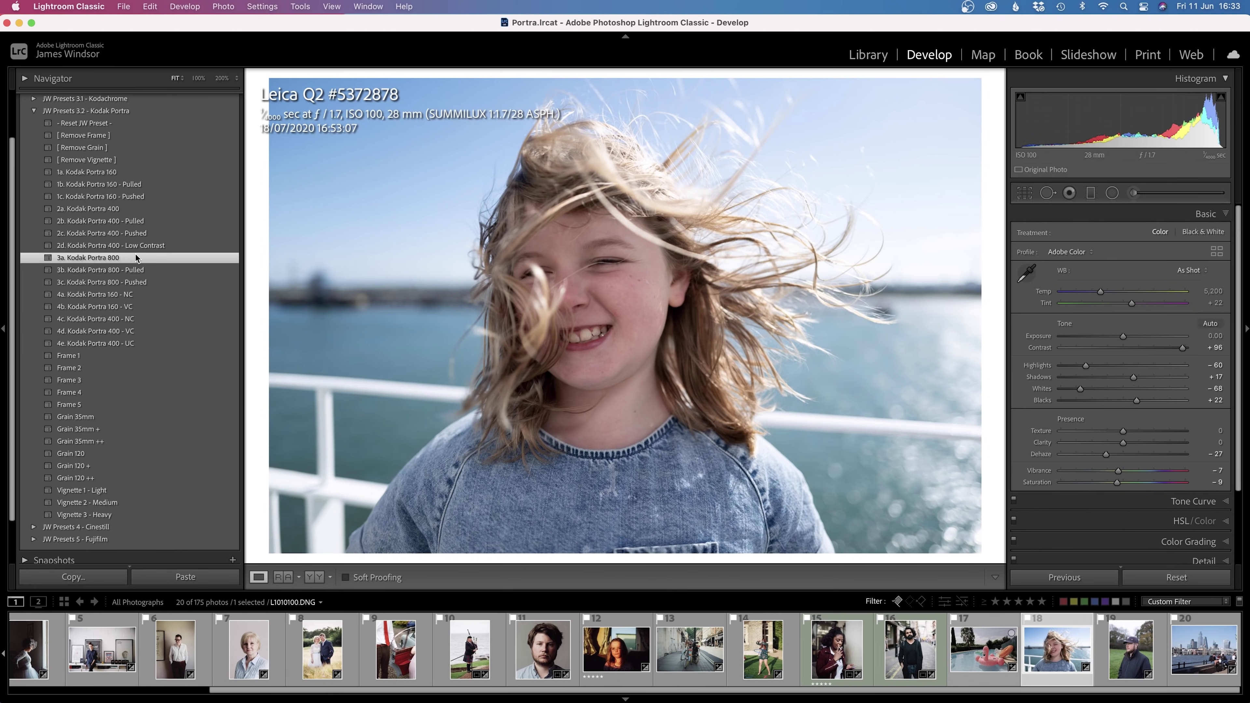
pyautogui.click(140, 282)
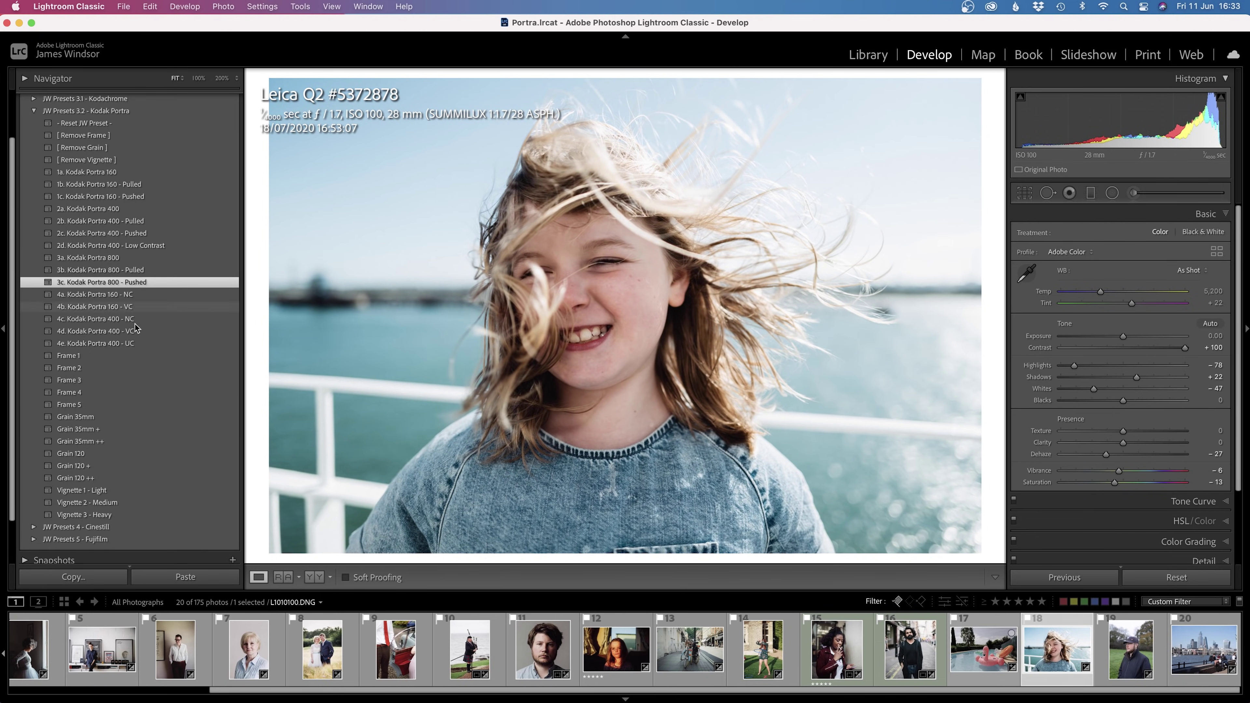
pyautogui.click(142, 491)
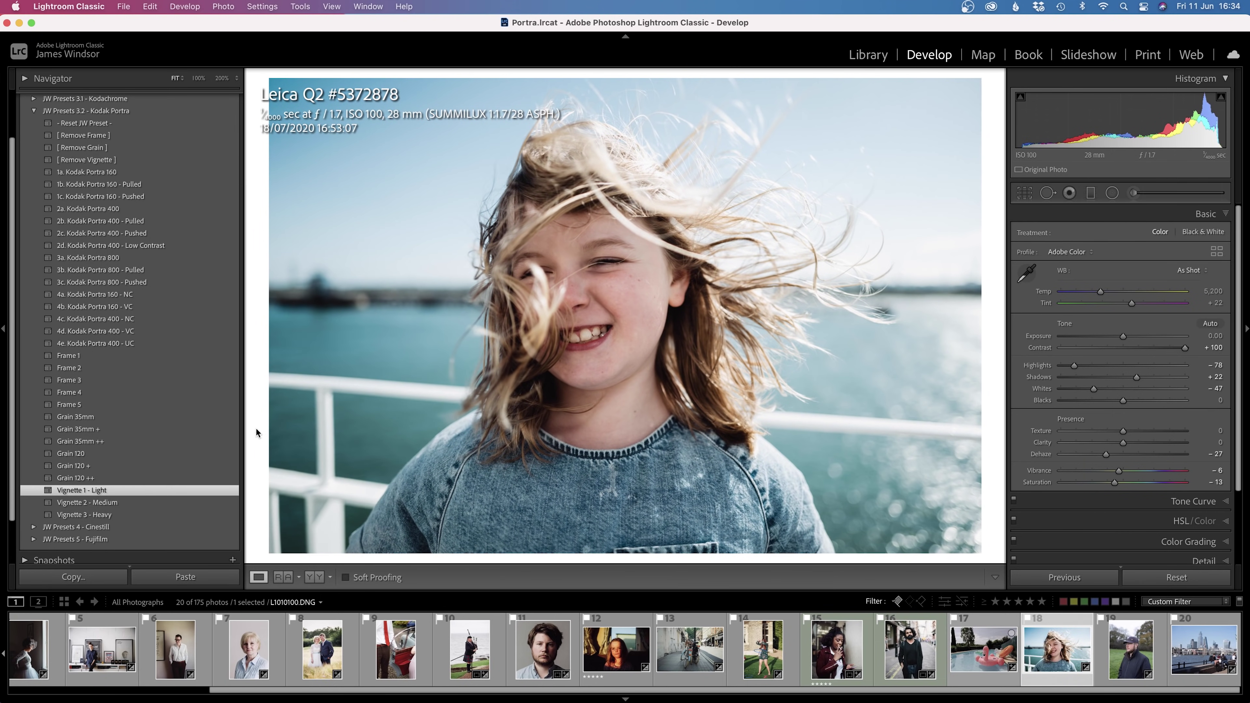
# Step: Toggle between the original and edited versions of the child portrait to compare them
pyautogui.press('\\')
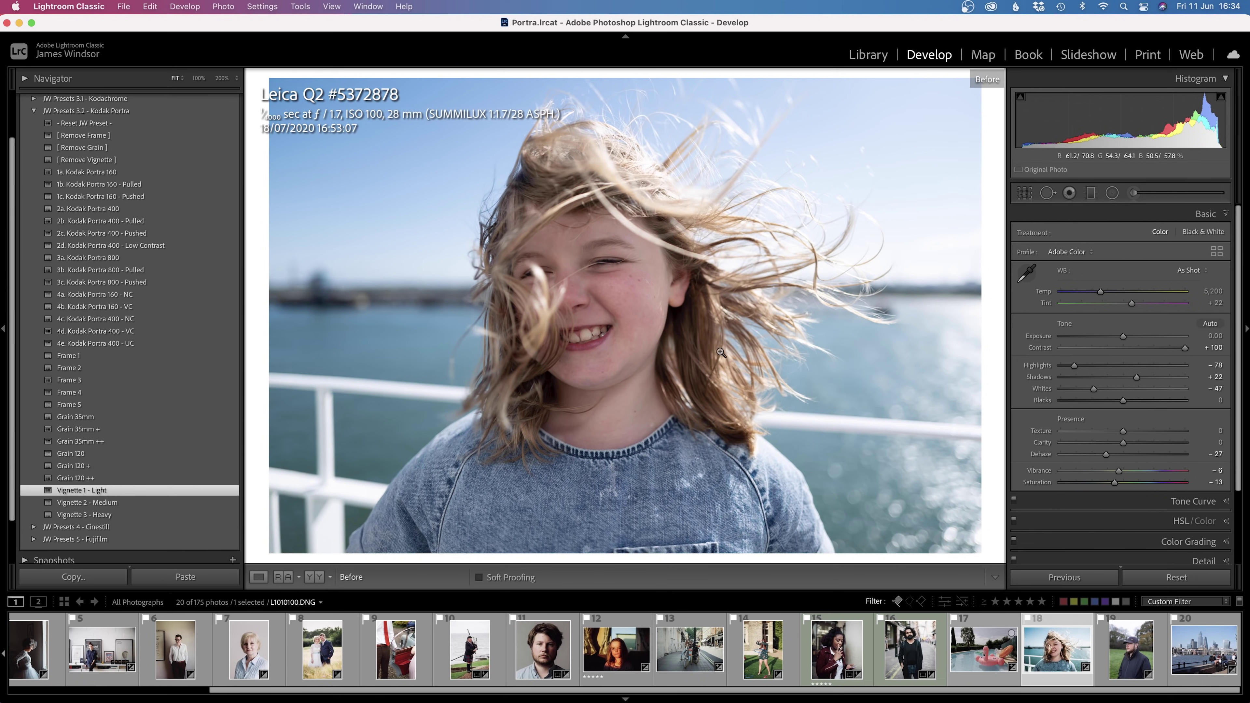
pyautogui.press('\\')
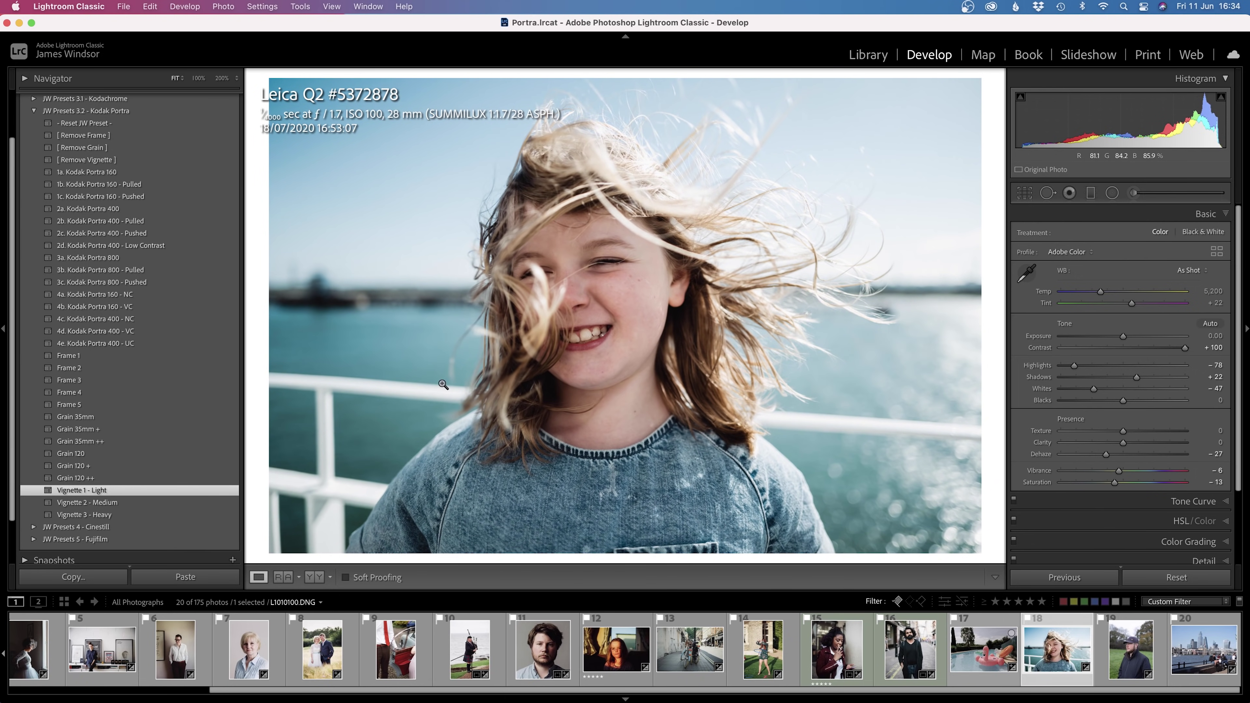
pyautogui.press('\\')
pyautogui.press('\\')
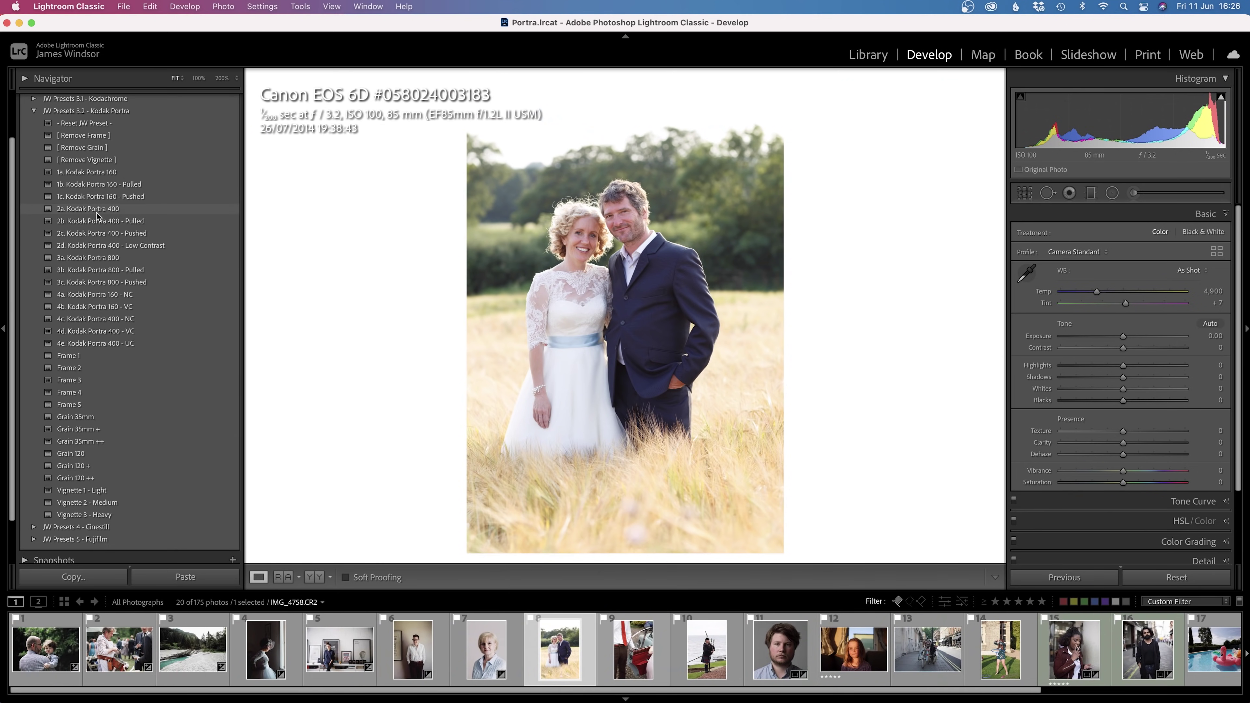
# Step: Give the wedding couple 2a. Kodak Portra 400 and Vignette 3 - Heavy, compare, then go to the car-door photo
pyautogui.click(106, 210)
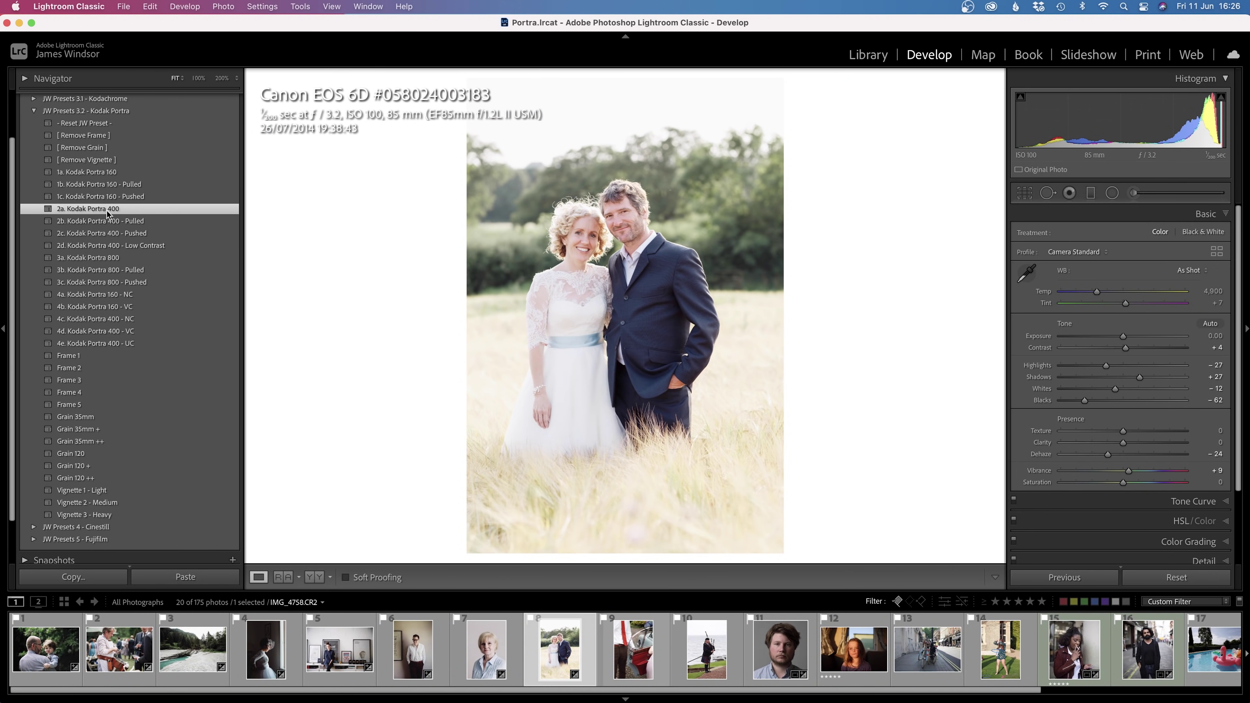
pyautogui.click(110, 515)
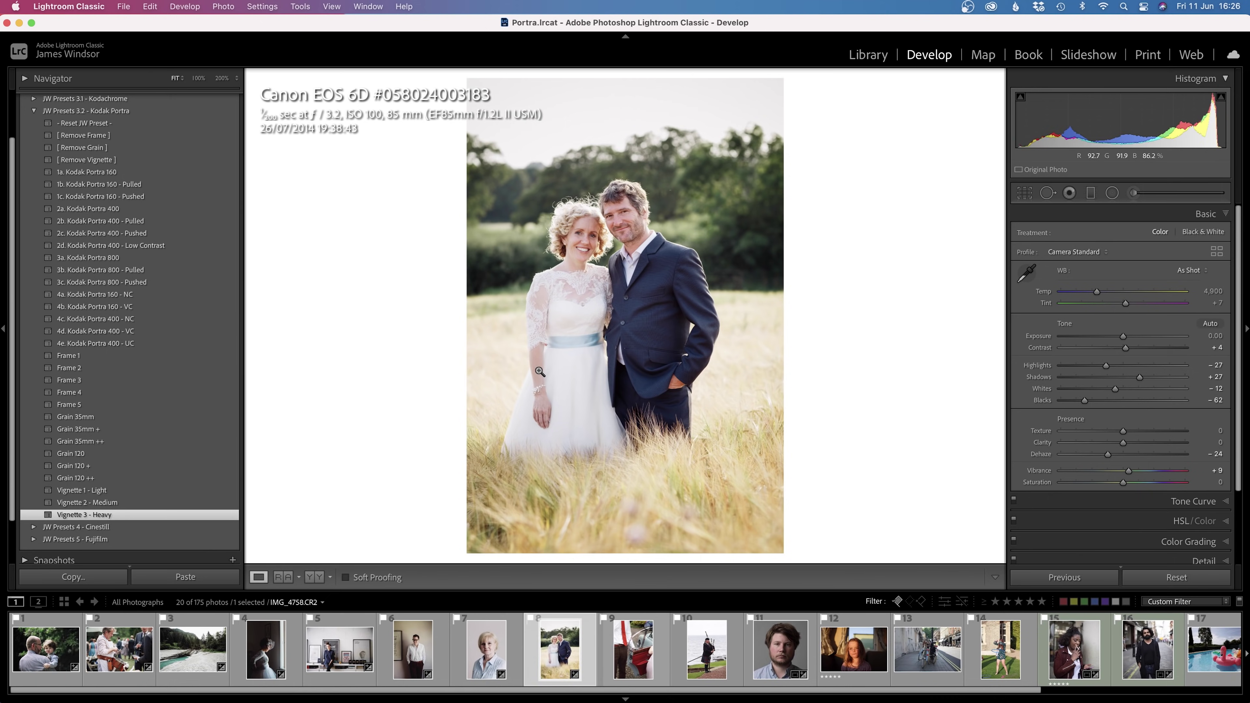
pyautogui.press('\\')
pyautogui.press('\\')
pyautogui.press('Right')
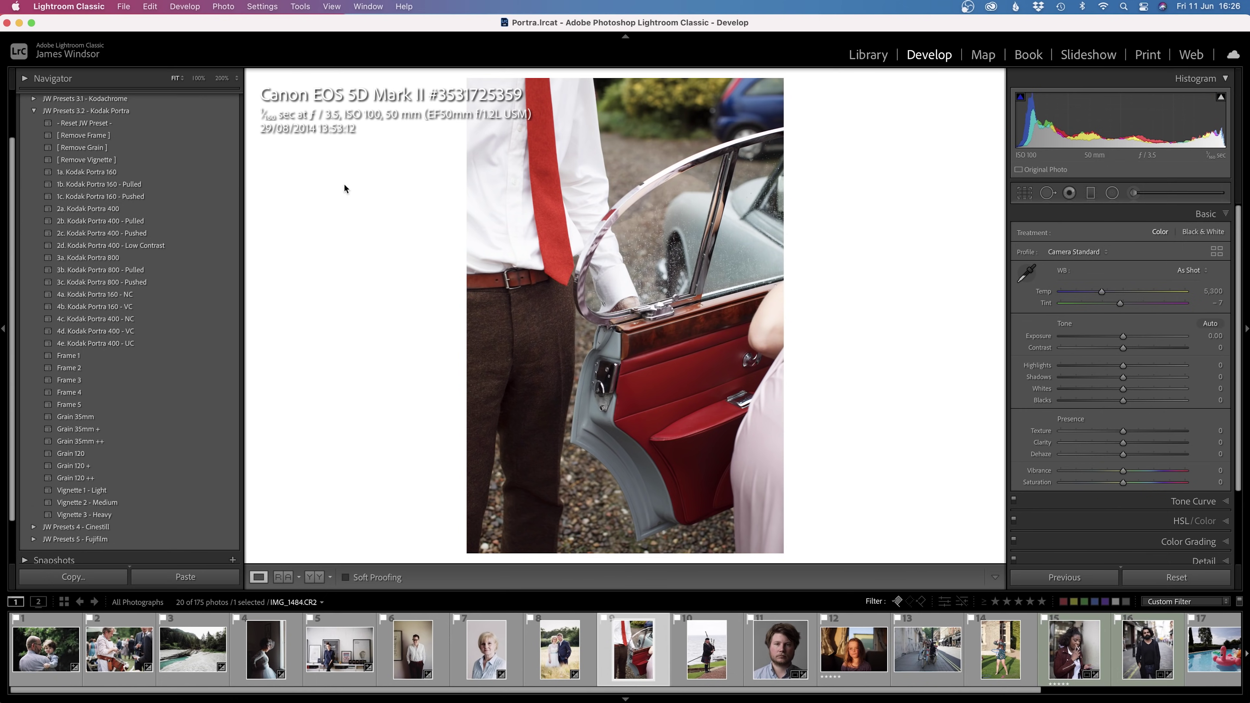
# Step: Apply 1c. Kodak Portra 160 - Pushed, -0.05 exposure and Vignette 1 - Light, then advance to the bagpiper
pyautogui.click(117, 173)
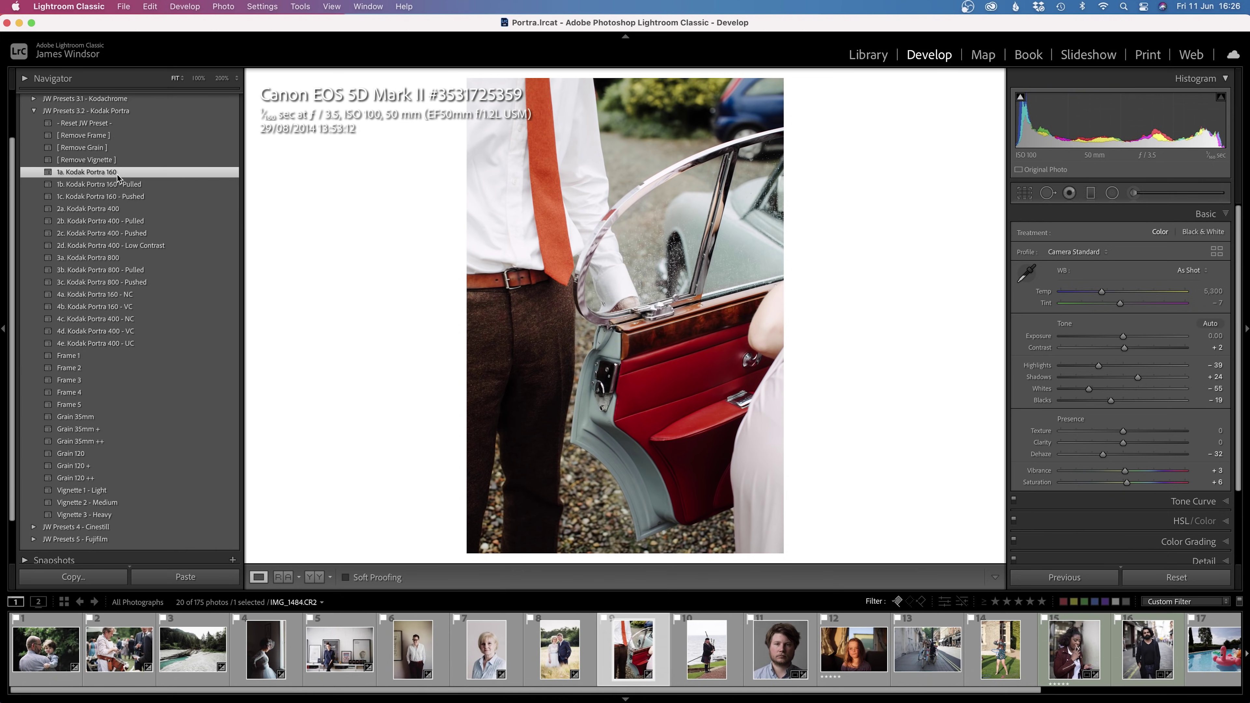
pyautogui.click(143, 197)
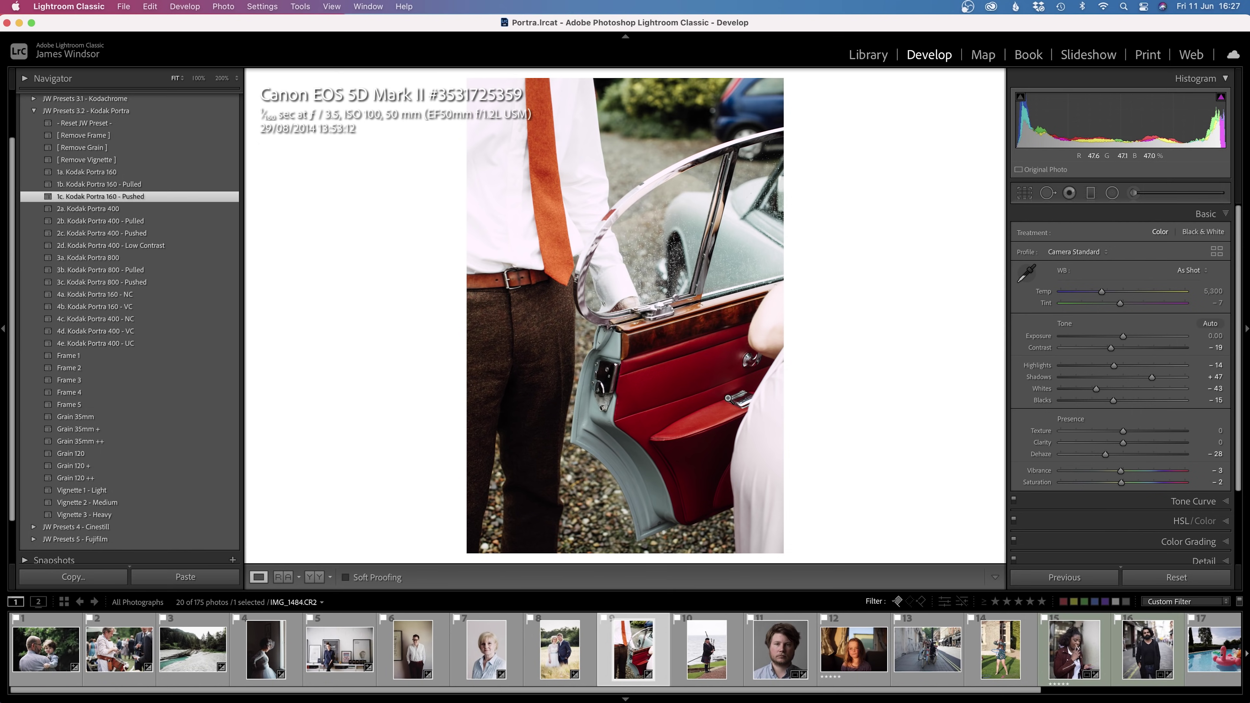
pyautogui.press('\\')
pyautogui.press('\\')
pyautogui.moveTo(1123, 336); pyautogui.dragTo(1124, 333)
pyautogui.press('\\')
pyautogui.press('\\')
pyautogui.click(96, 491)
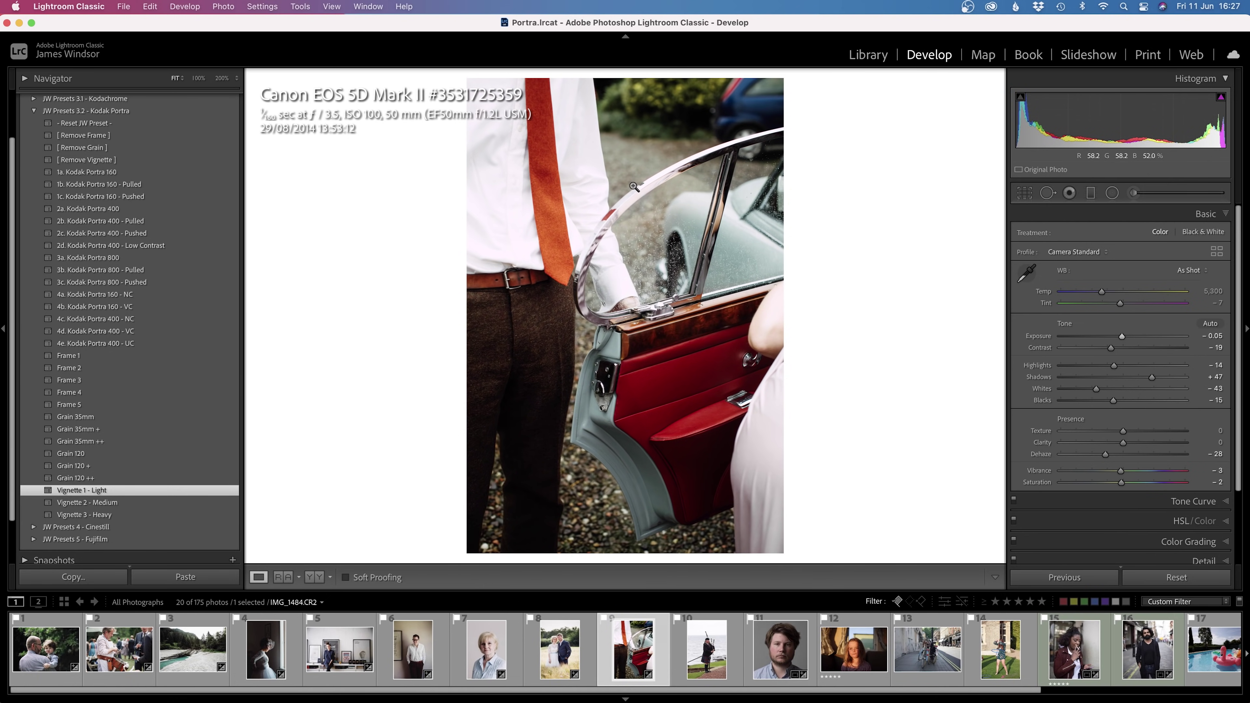
pyautogui.press('Right')
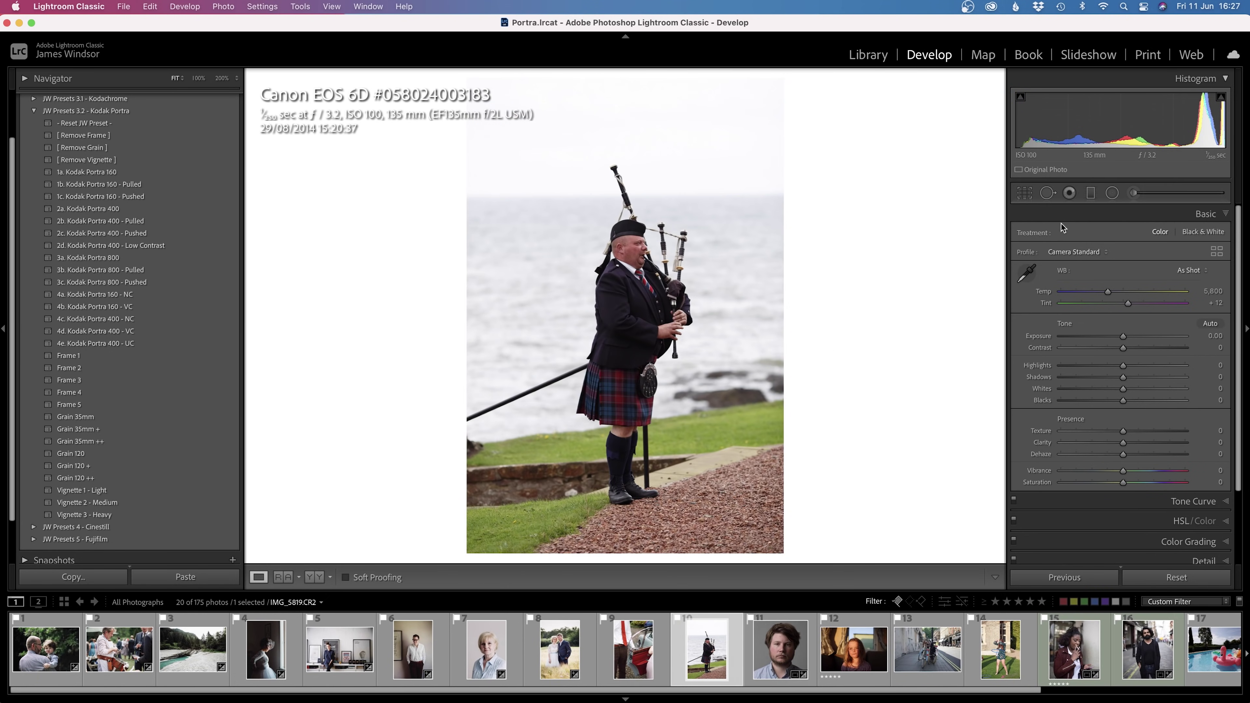
# Step: Give the bagpiper photo 2a. Kodak Portra 400, Vignette 1 - Light and -0.25 exposure
pyautogui.click(1024, 192)
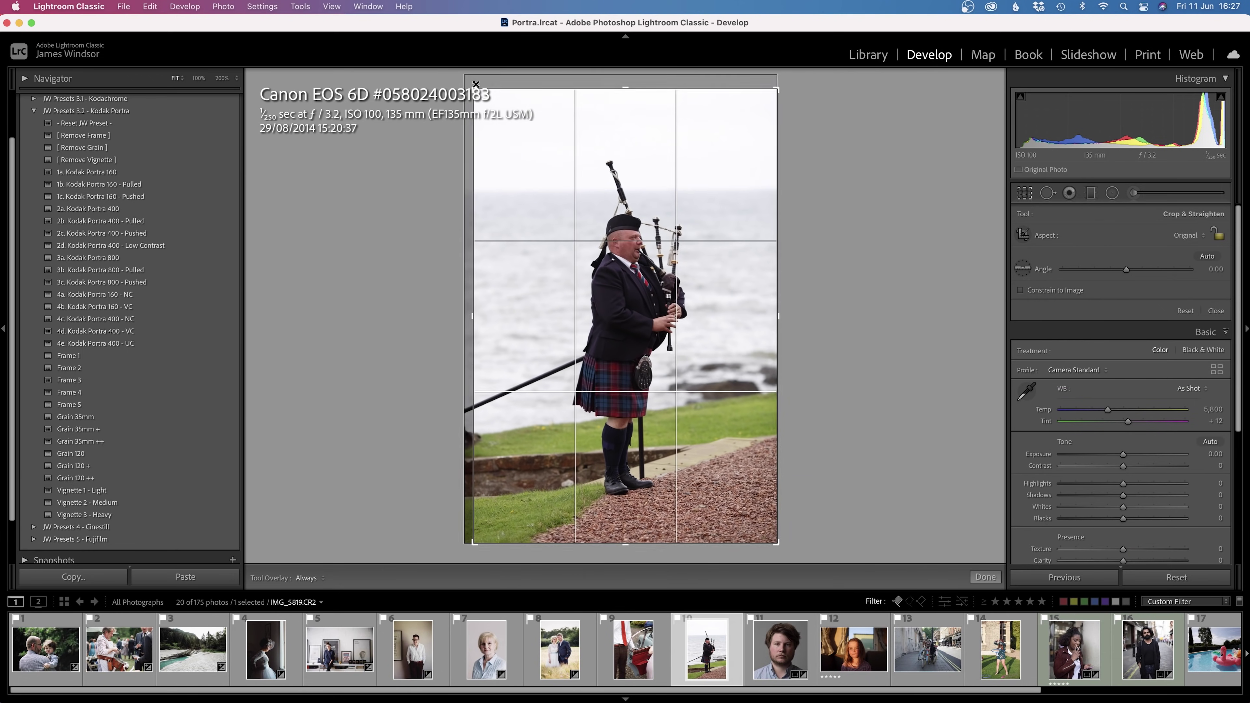
pyautogui.press('Return')
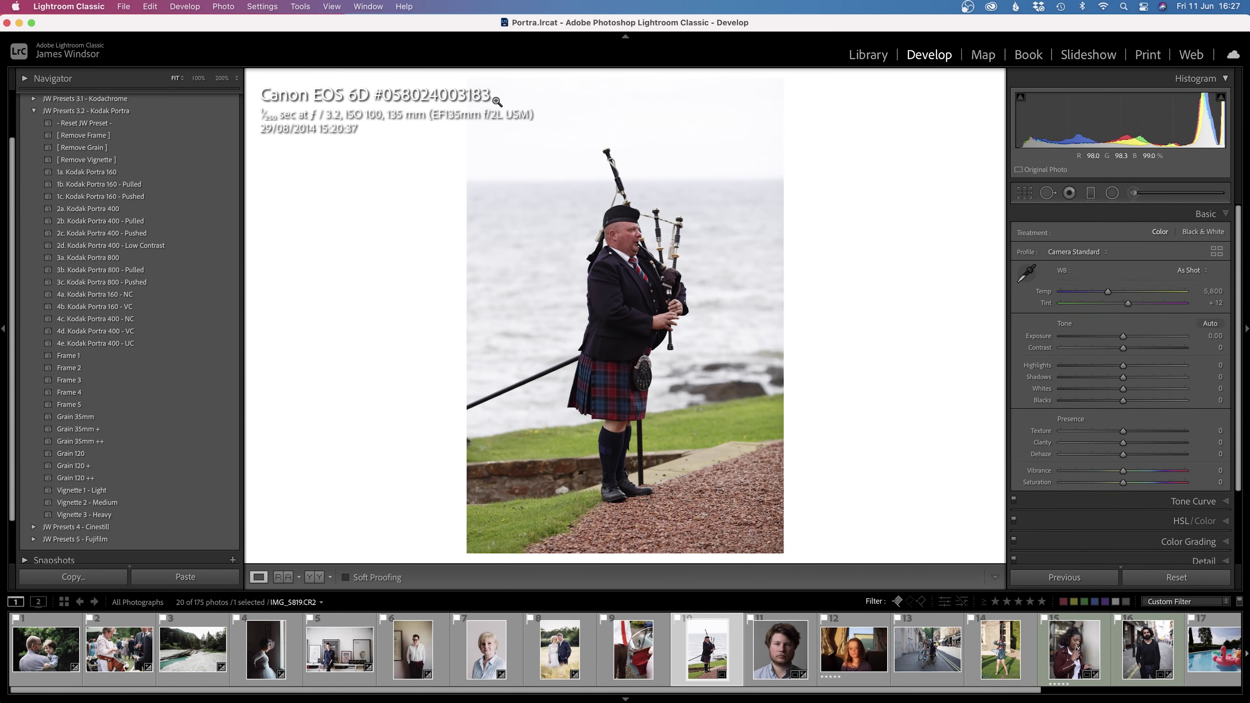
pyautogui.click(120, 212)
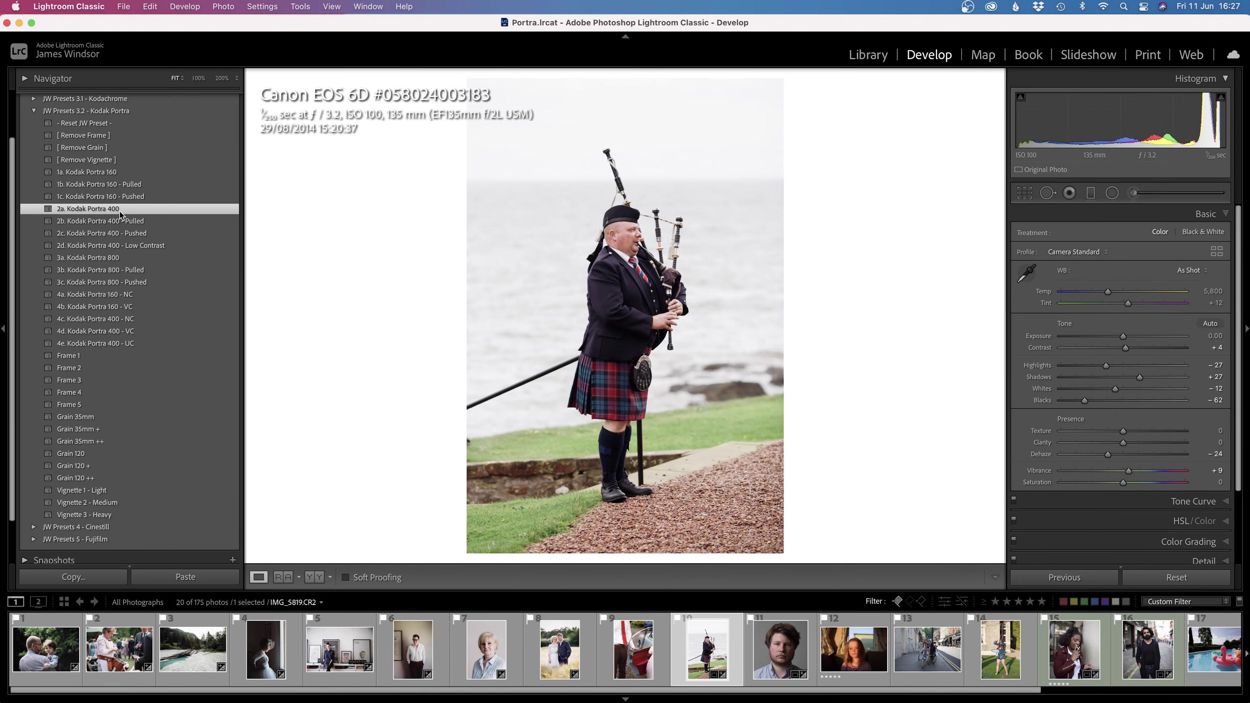
pyautogui.click(121, 490)
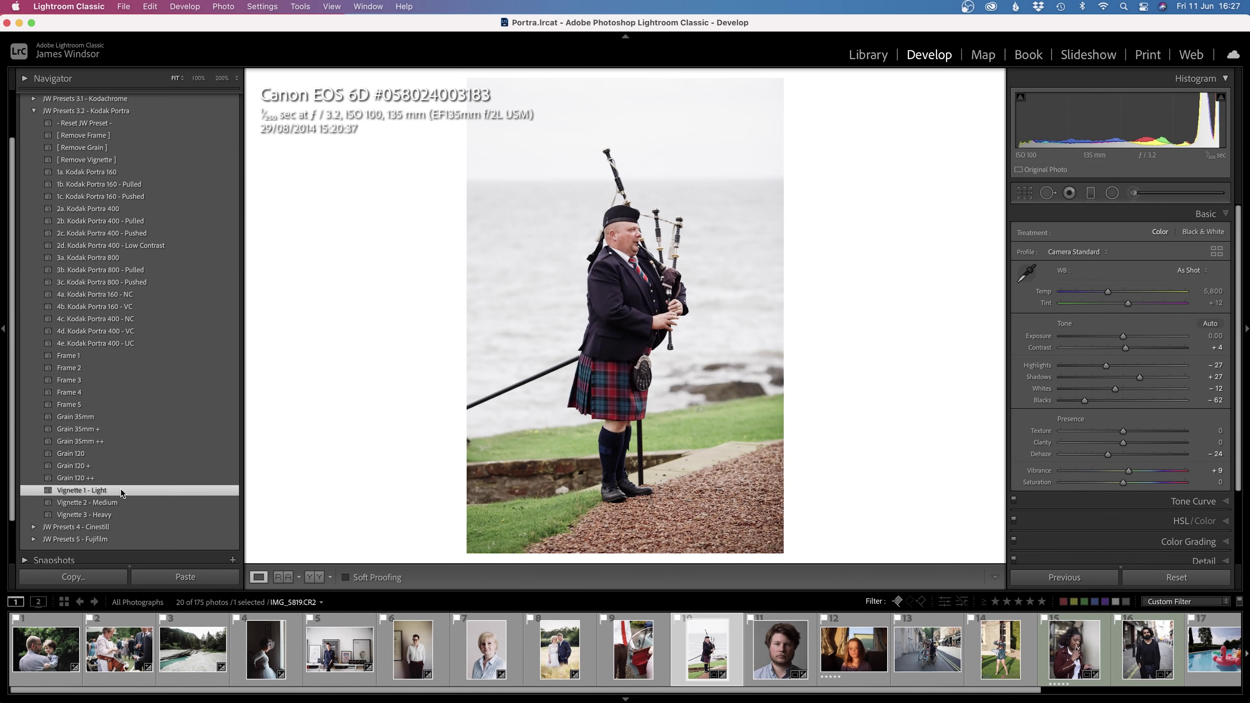
pyautogui.click(121, 502)
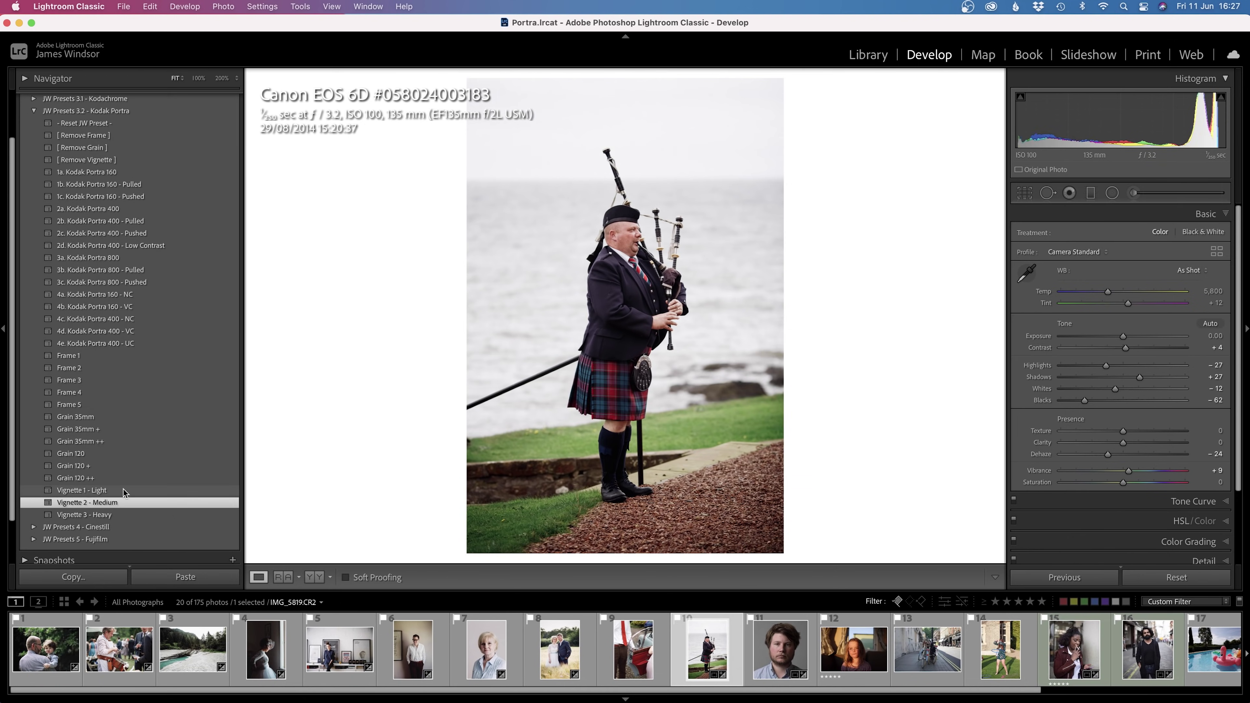
pyautogui.click(123, 490)
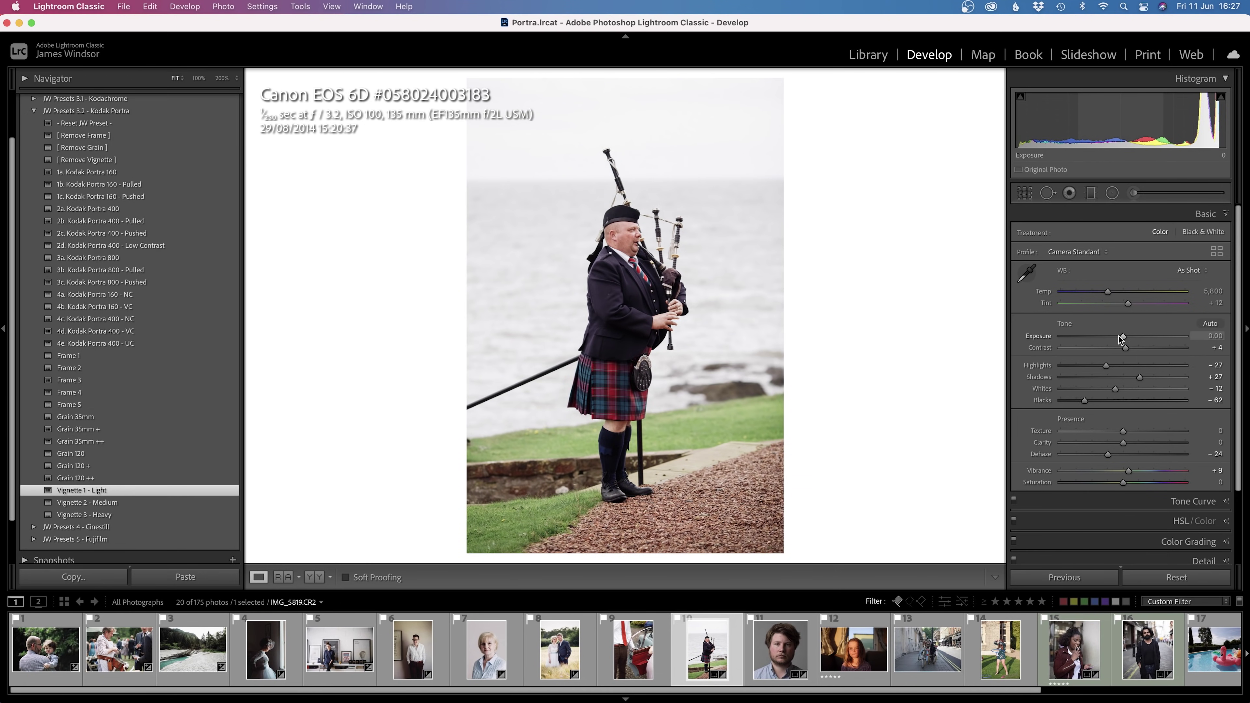
pyautogui.moveTo(1123, 337); pyautogui.dragTo(1121, 337)
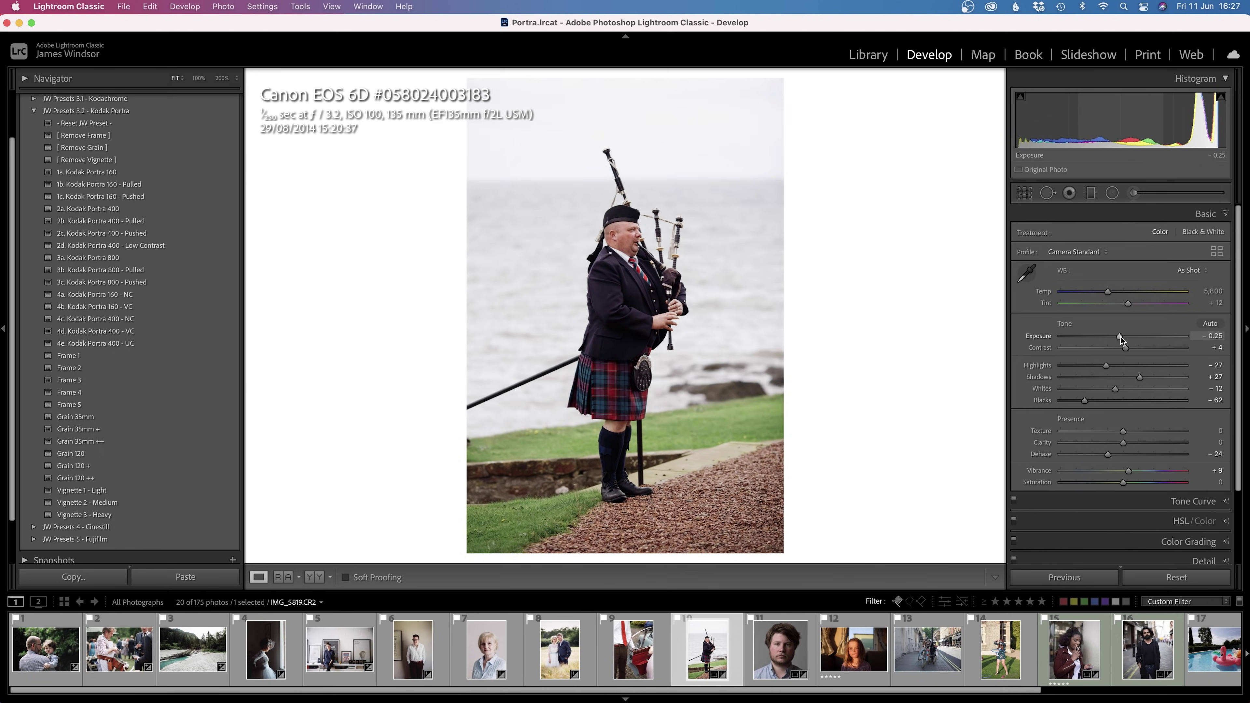
# Step: Toggle repeatedly between the original and edited bagpiper photo to compare them
pyautogui.press('\\')
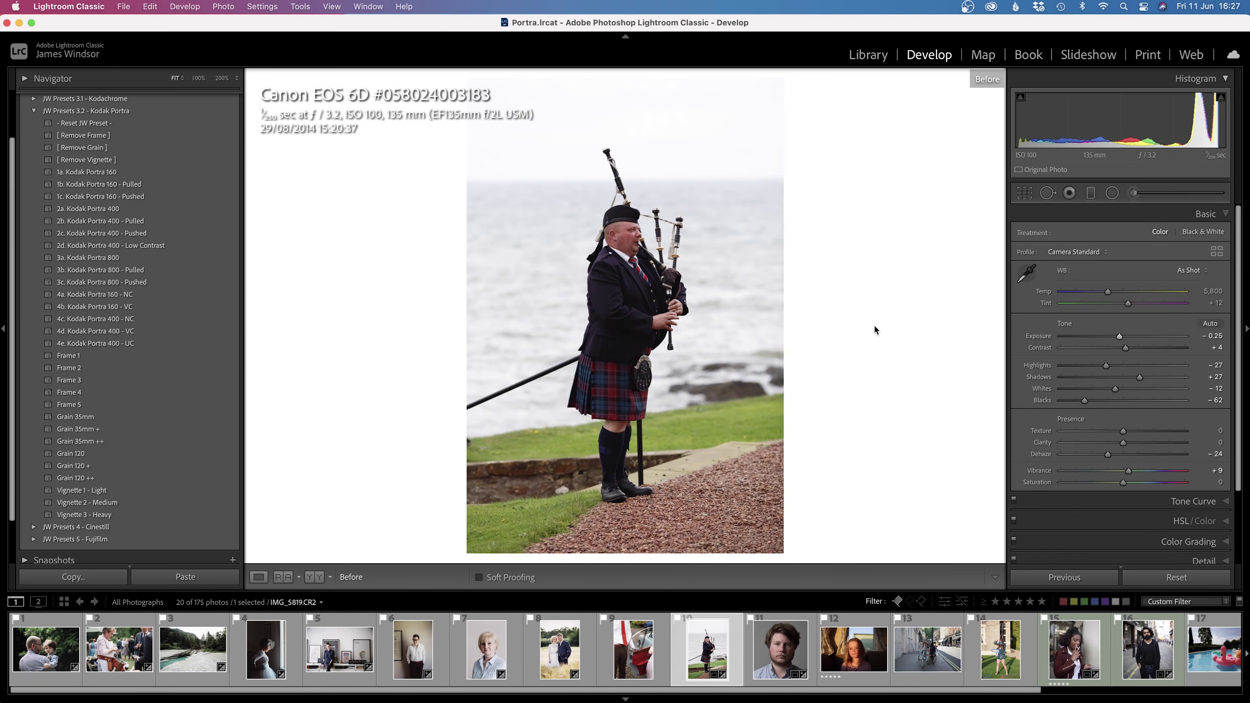
pyautogui.press('\\')
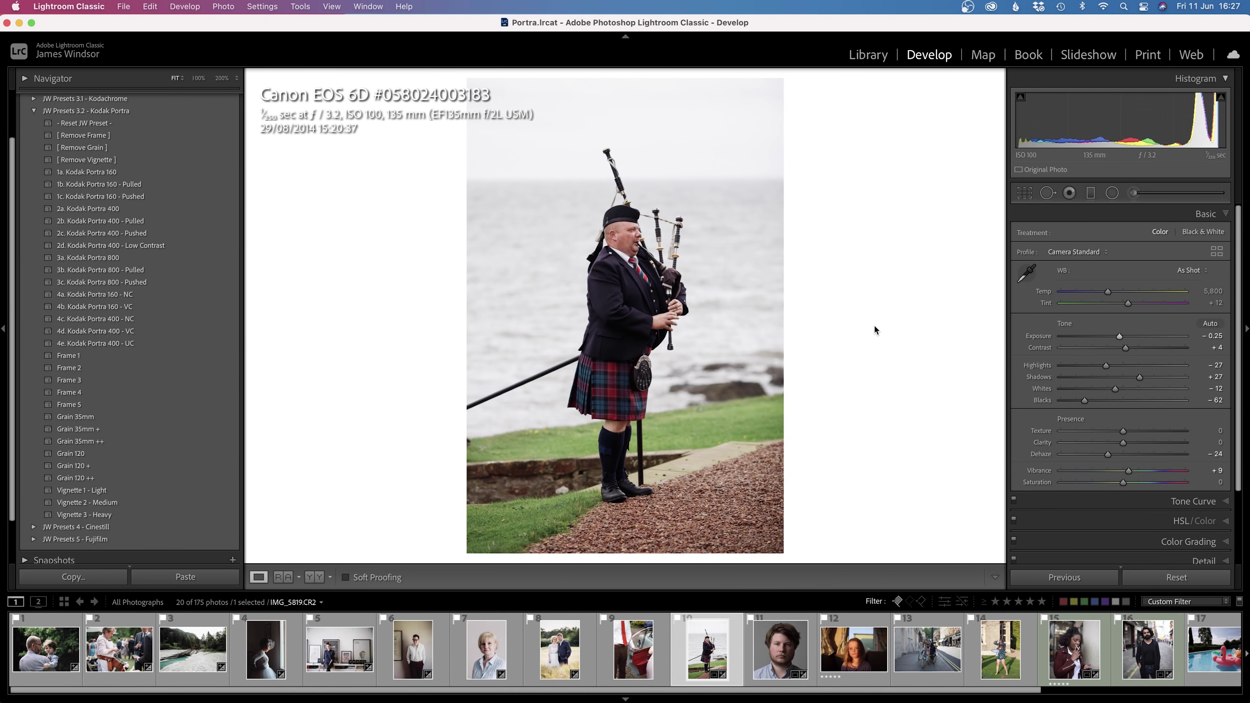
pyautogui.press('\\')
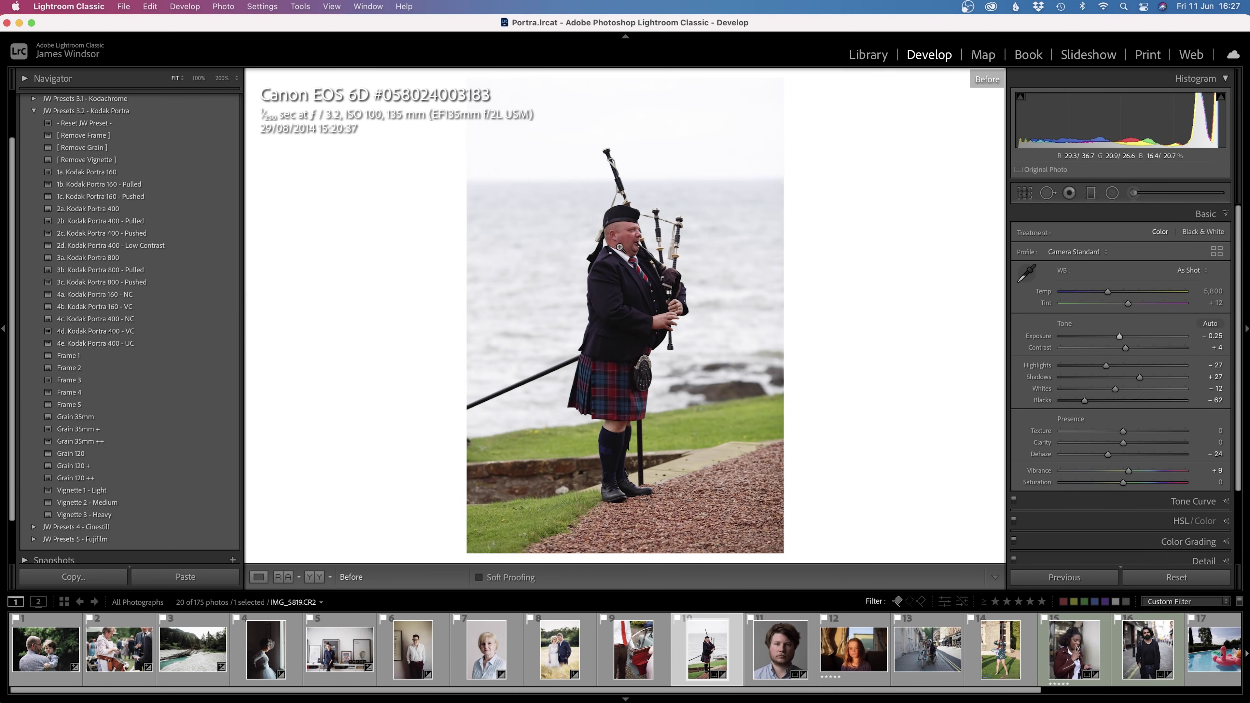
pyautogui.press('\\')
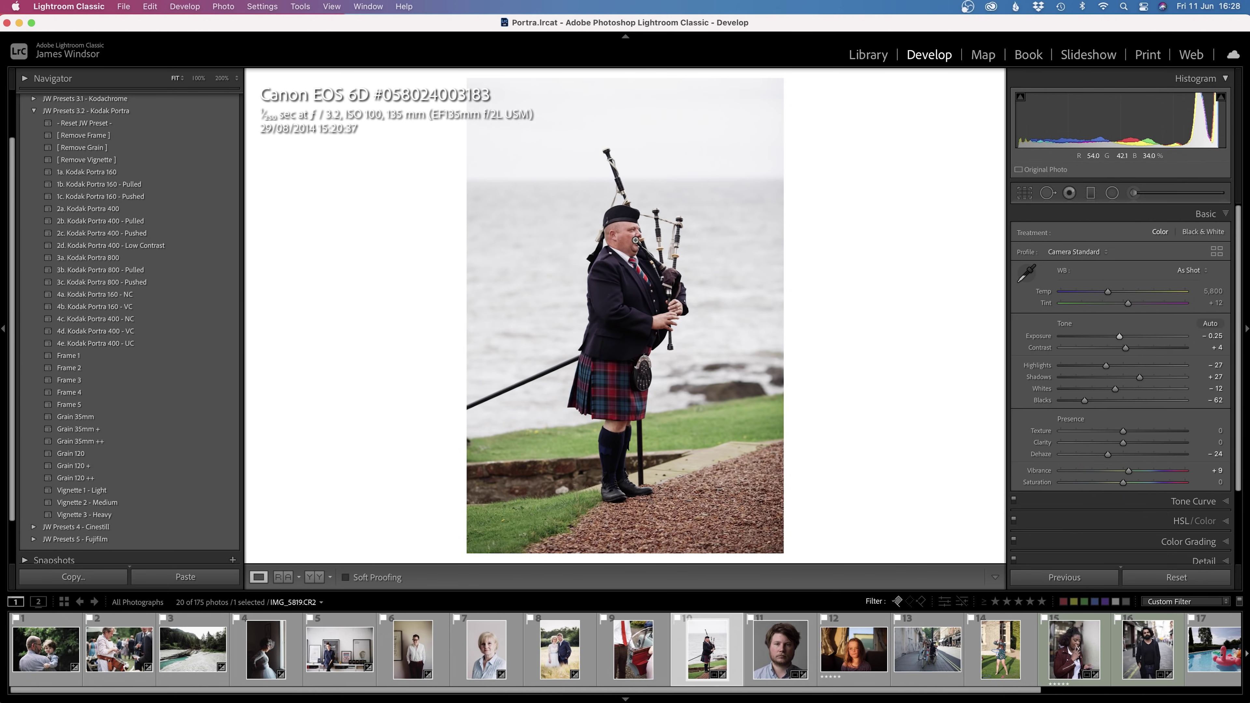
pyautogui.press('\\')
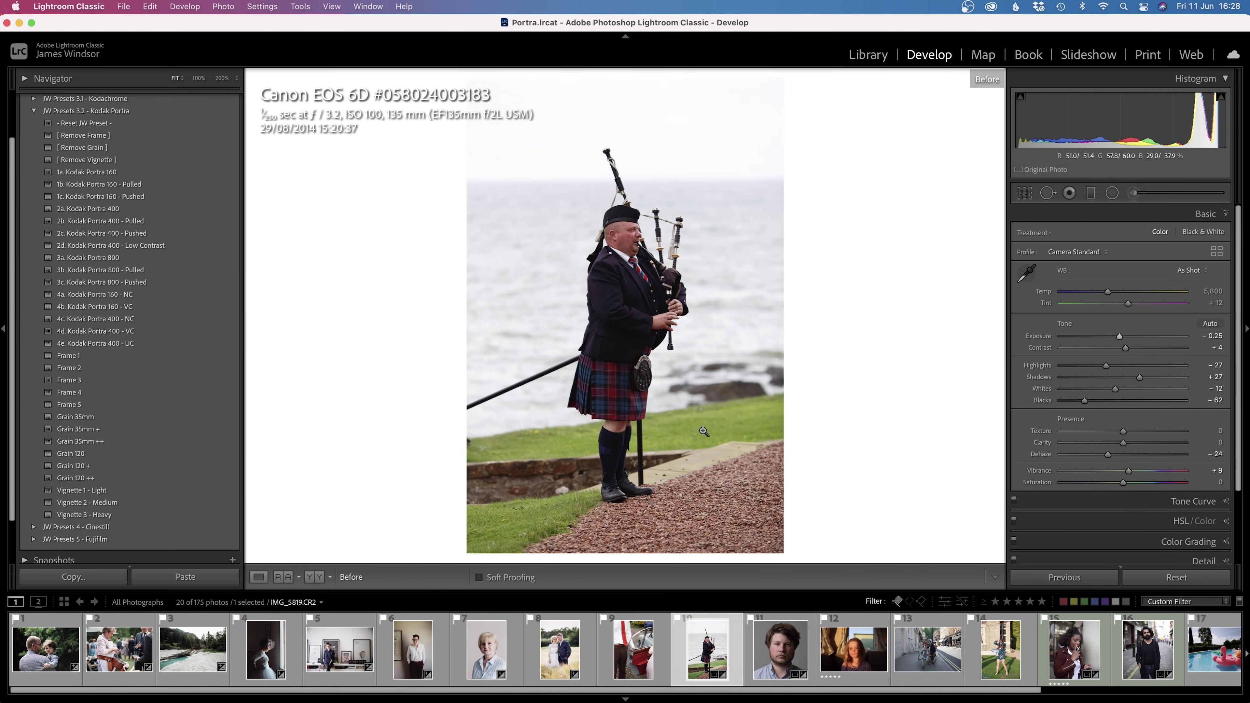
pyautogui.press('\\')
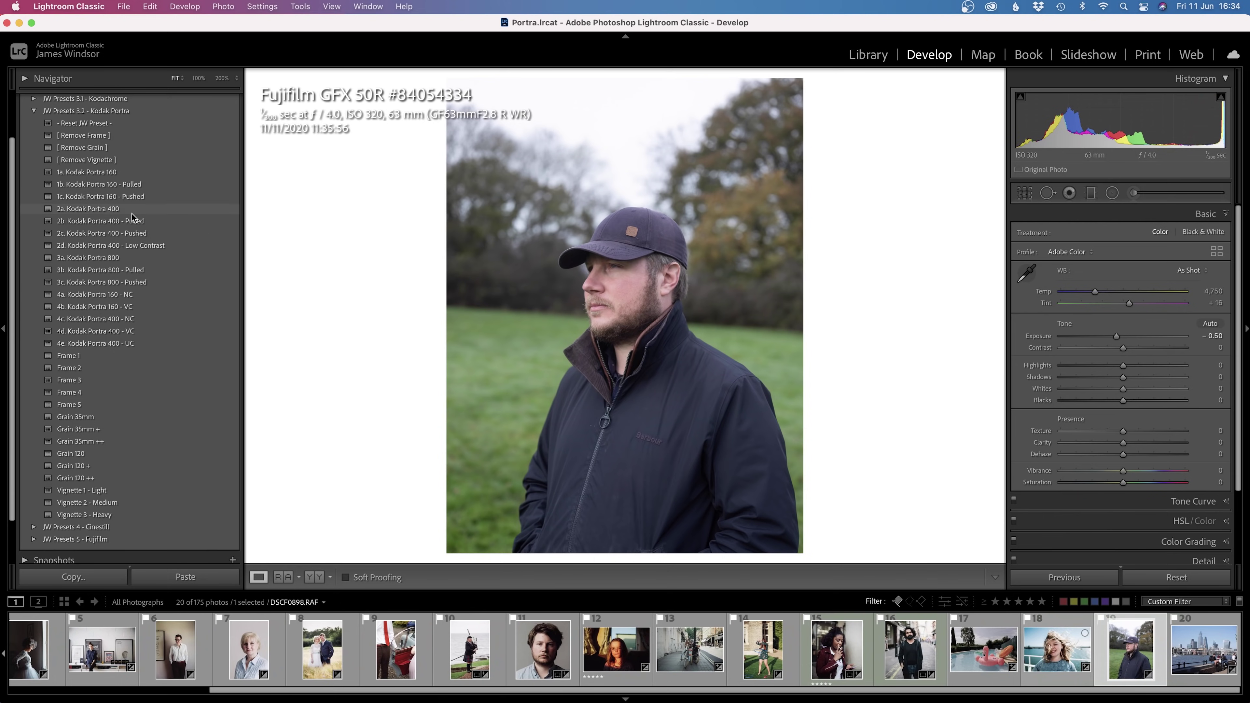
# Step: Give the cap portrait 2a. Kodak Portra 400 at -0.70 exposure, and the London cityscape 3c. Kodak Portra 800 - Pushed
pyautogui.click(132, 212)
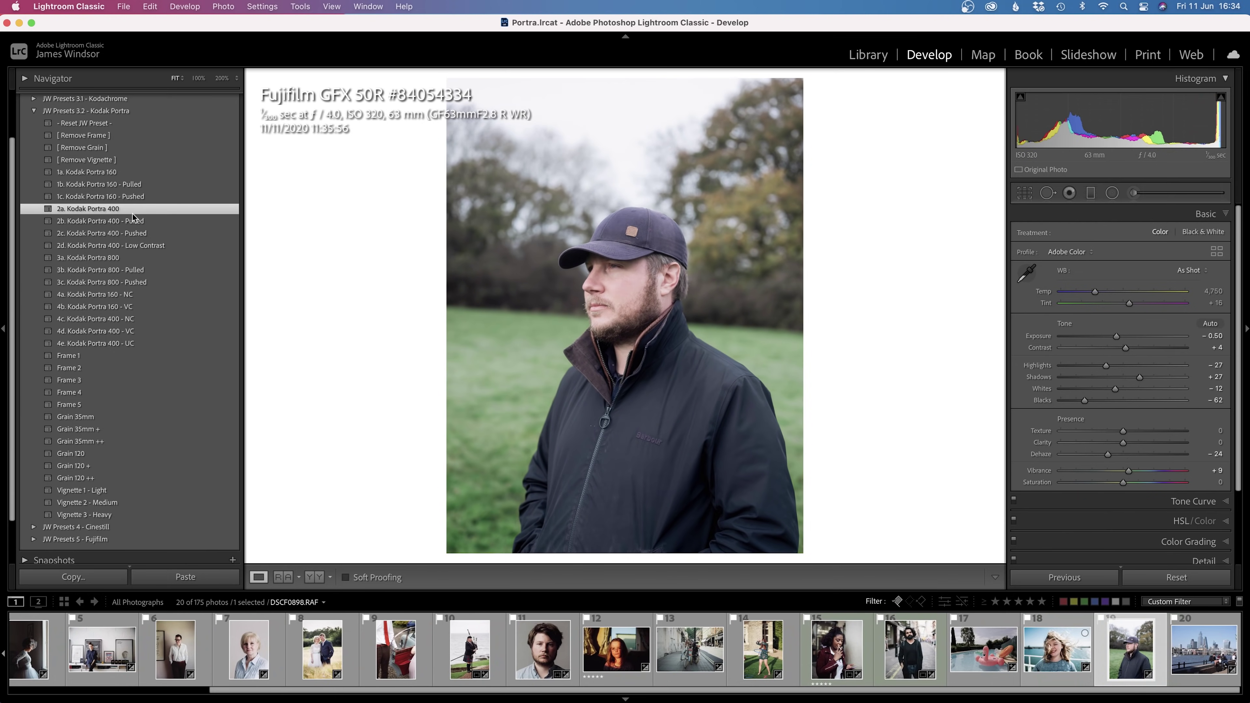
pyautogui.moveTo(1118, 338); pyautogui.dragTo(1115, 338)
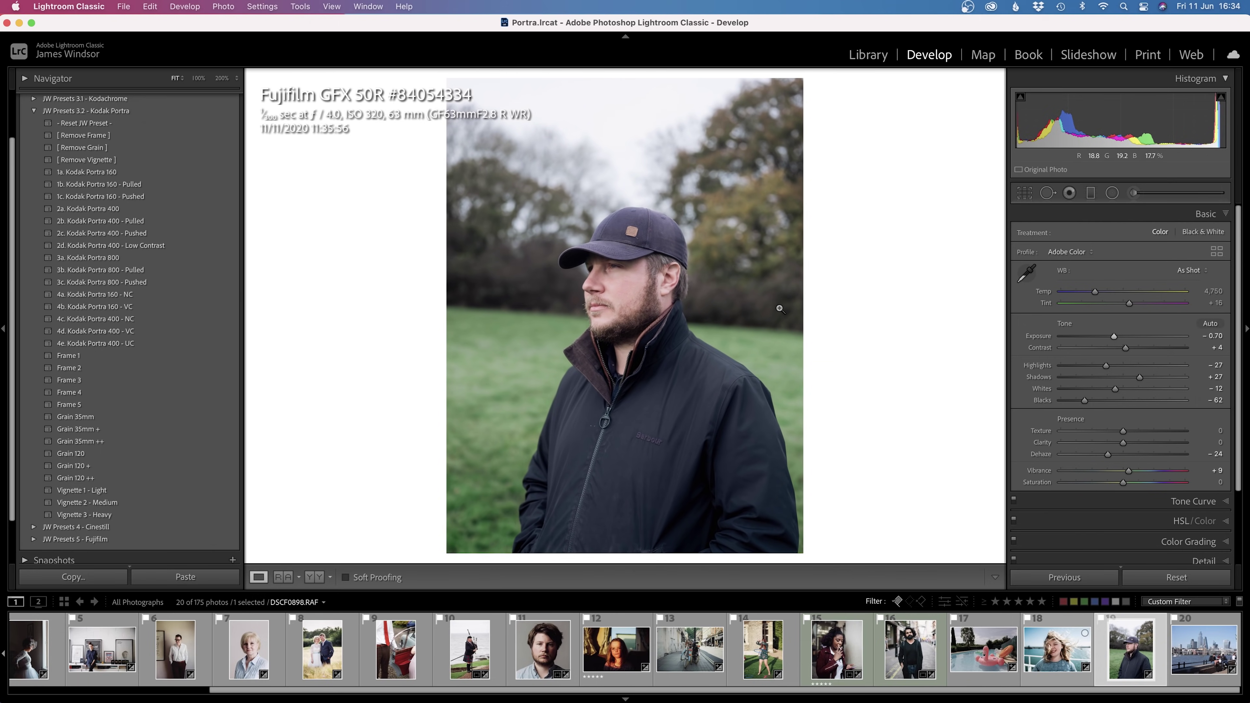
pyautogui.press('Right')
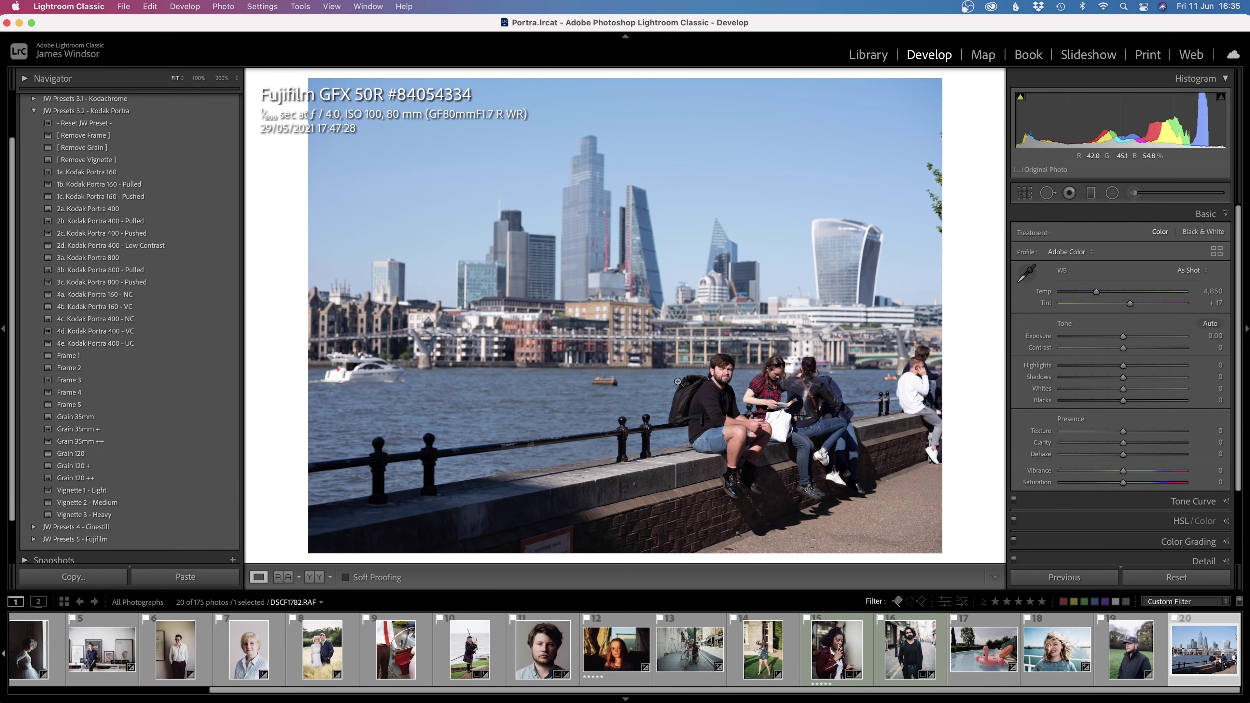
pyautogui.click(124, 211)
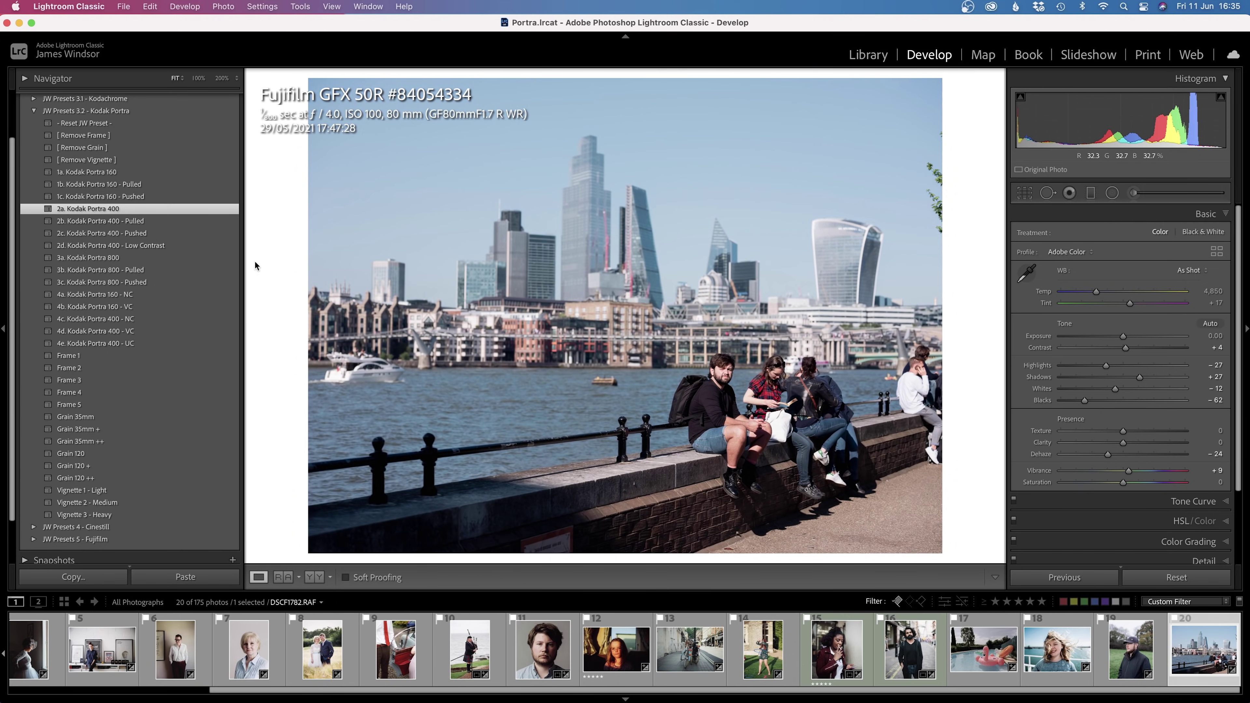
pyautogui.click(120, 284)
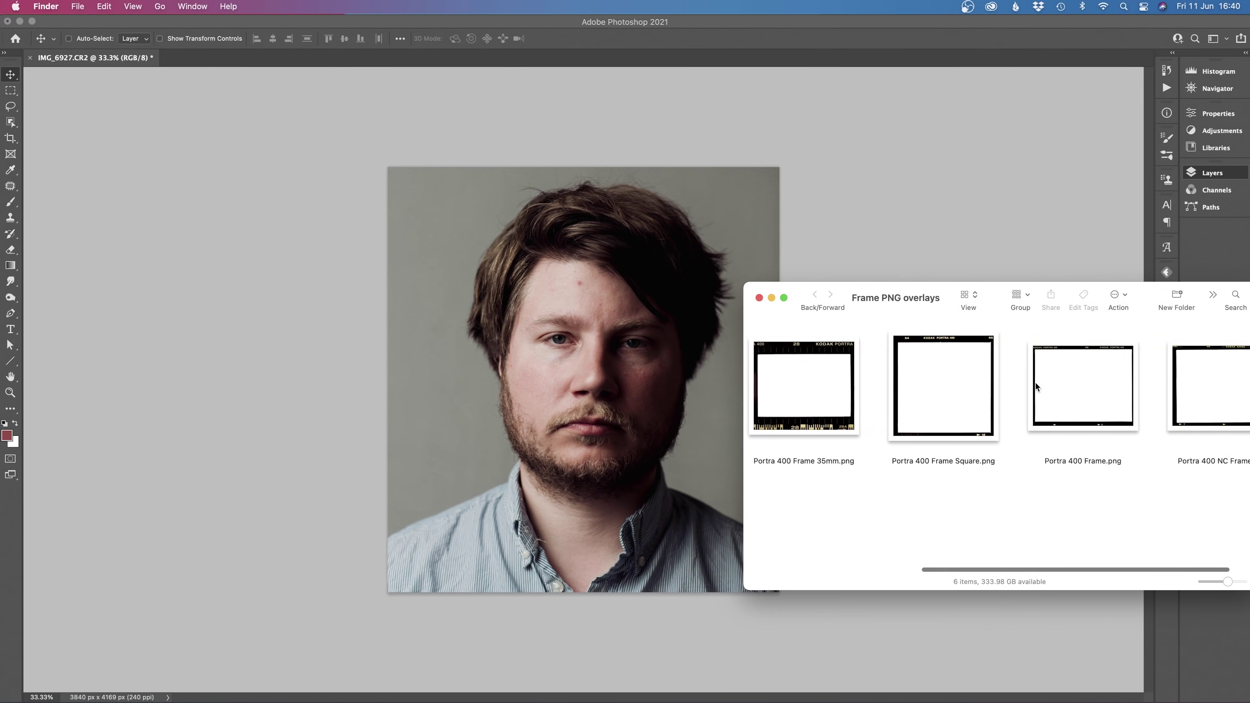
# Step: Place Portra 400 Frame Square.png over the portrait and scale it to cover the whole photo
pyautogui.hscroll(3, 1035, 383)
pyautogui.hscroll(-5, 1034, 382)
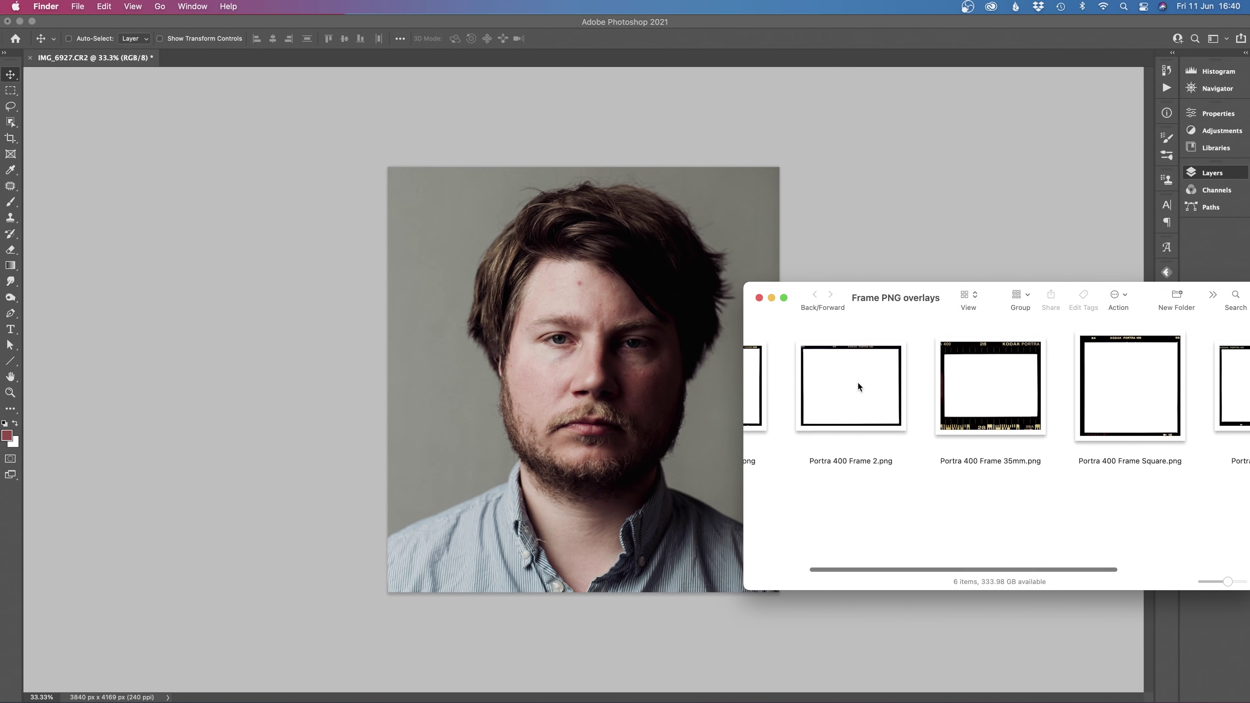
pyautogui.hscroll(5, 1128, 379)
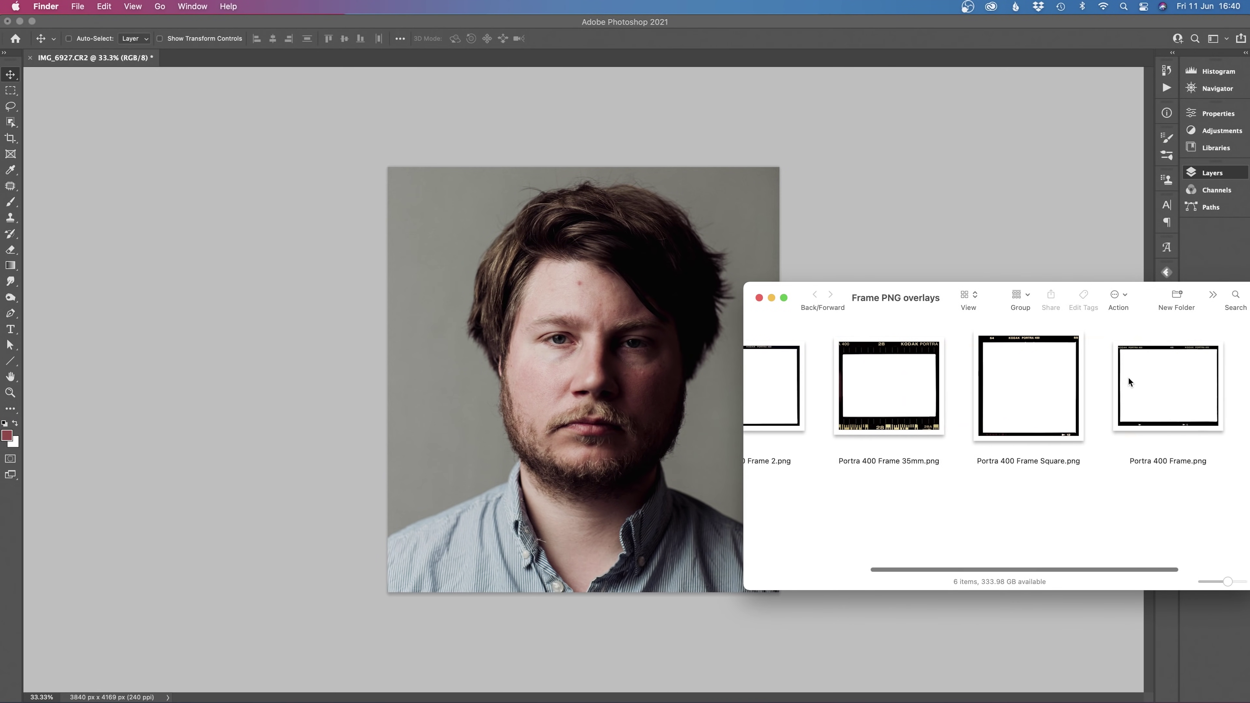
pyautogui.click(927, 349)
pyautogui.moveTo(923, 342); pyautogui.dragTo(779, 167)
pyautogui.moveTo(572, 390); pyautogui.dragTo(377, 595)
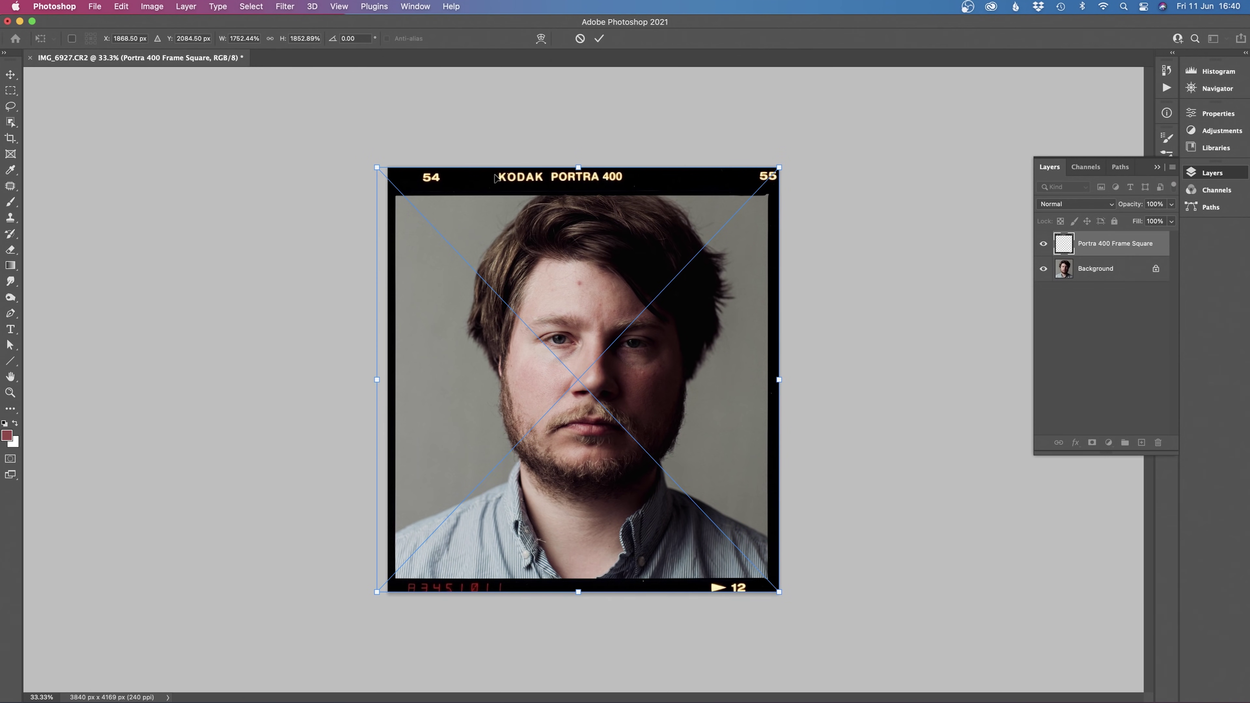
pyautogui.press('Return')
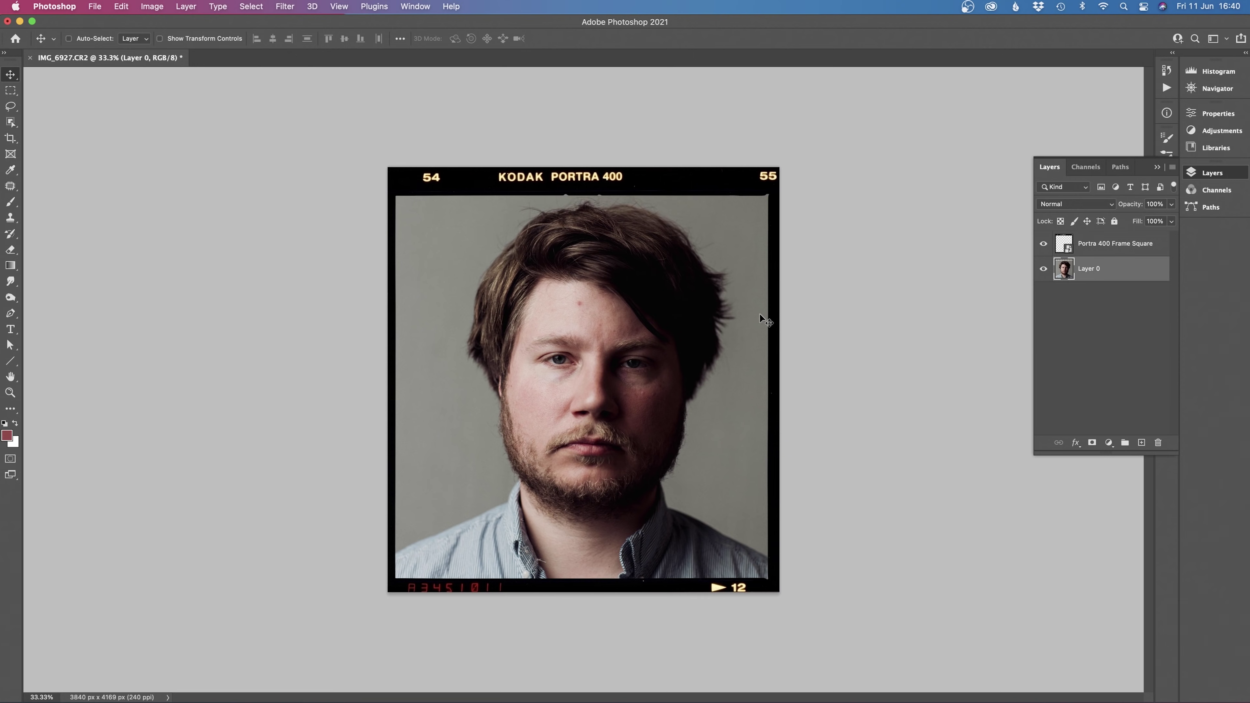
# Step: Extend the canvas outward around the photo with the Crop tool
pyautogui.press('c')
pyautogui.moveTo(780, 593); pyautogui.dragTo(794, 607)
pyautogui.press('Return')
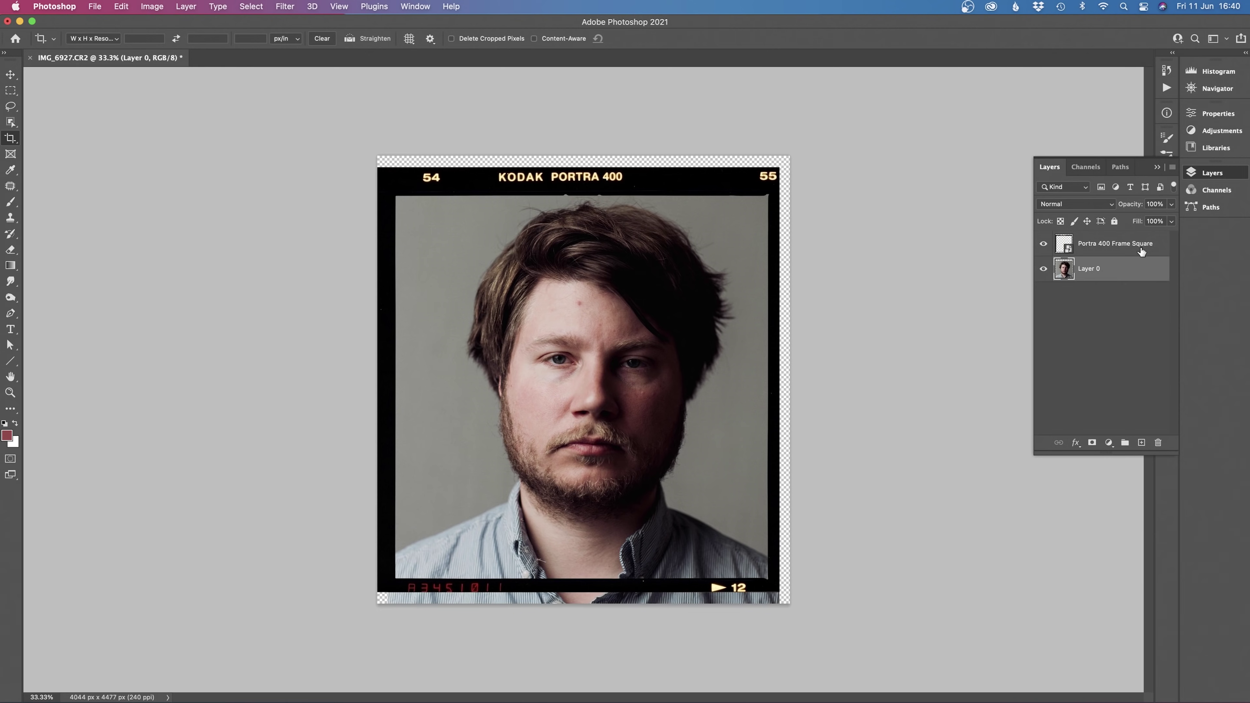
# Step: Shift the photo layer up inside the frame and crop the canvas to 3772 x 4013 px
pyautogui.click(1115, 244)
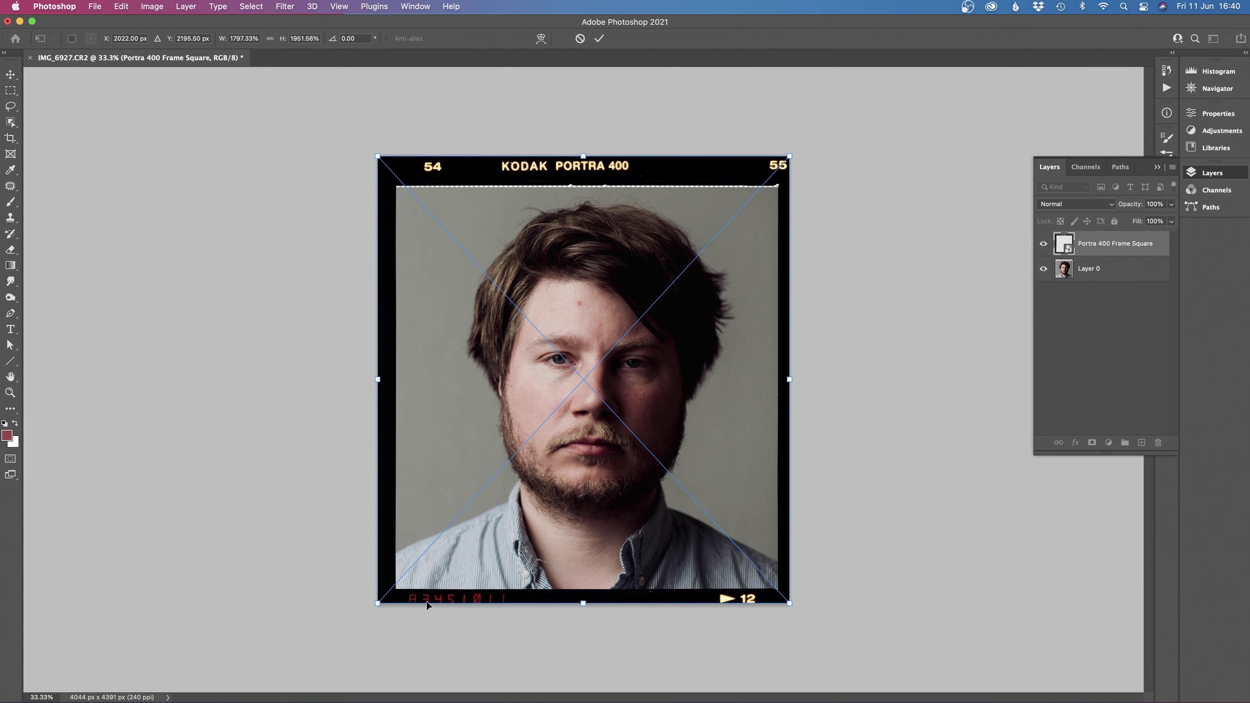
pyautogui.click(1088, 274)
pyautogui.press('v')
pyautogui.moveTo(586, 385); pyautogui.dragTo(586, 377)
pyautogui.press('c')
pyautogui.moveTo(510, 384); pyautogui.dragTo(509, 373)
pyautogui.moveTo(390, 598); pyautogui.dragTo(401, 587)
pyautogui.press('Return')
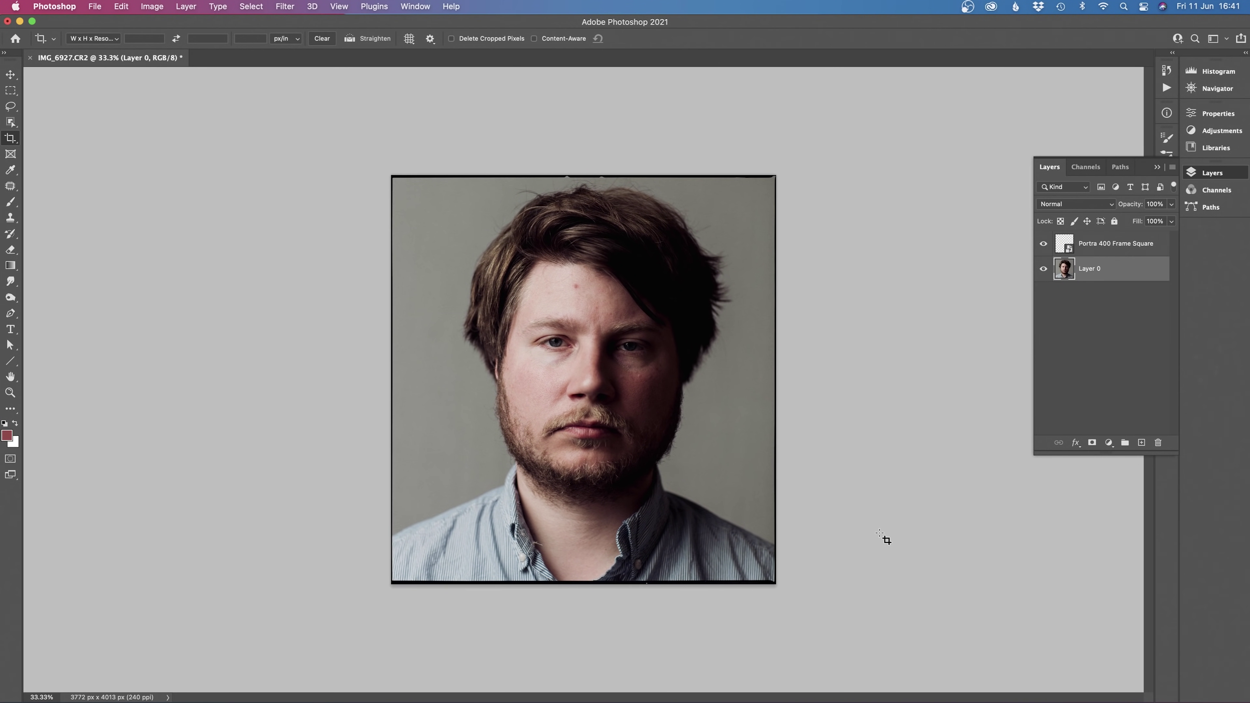